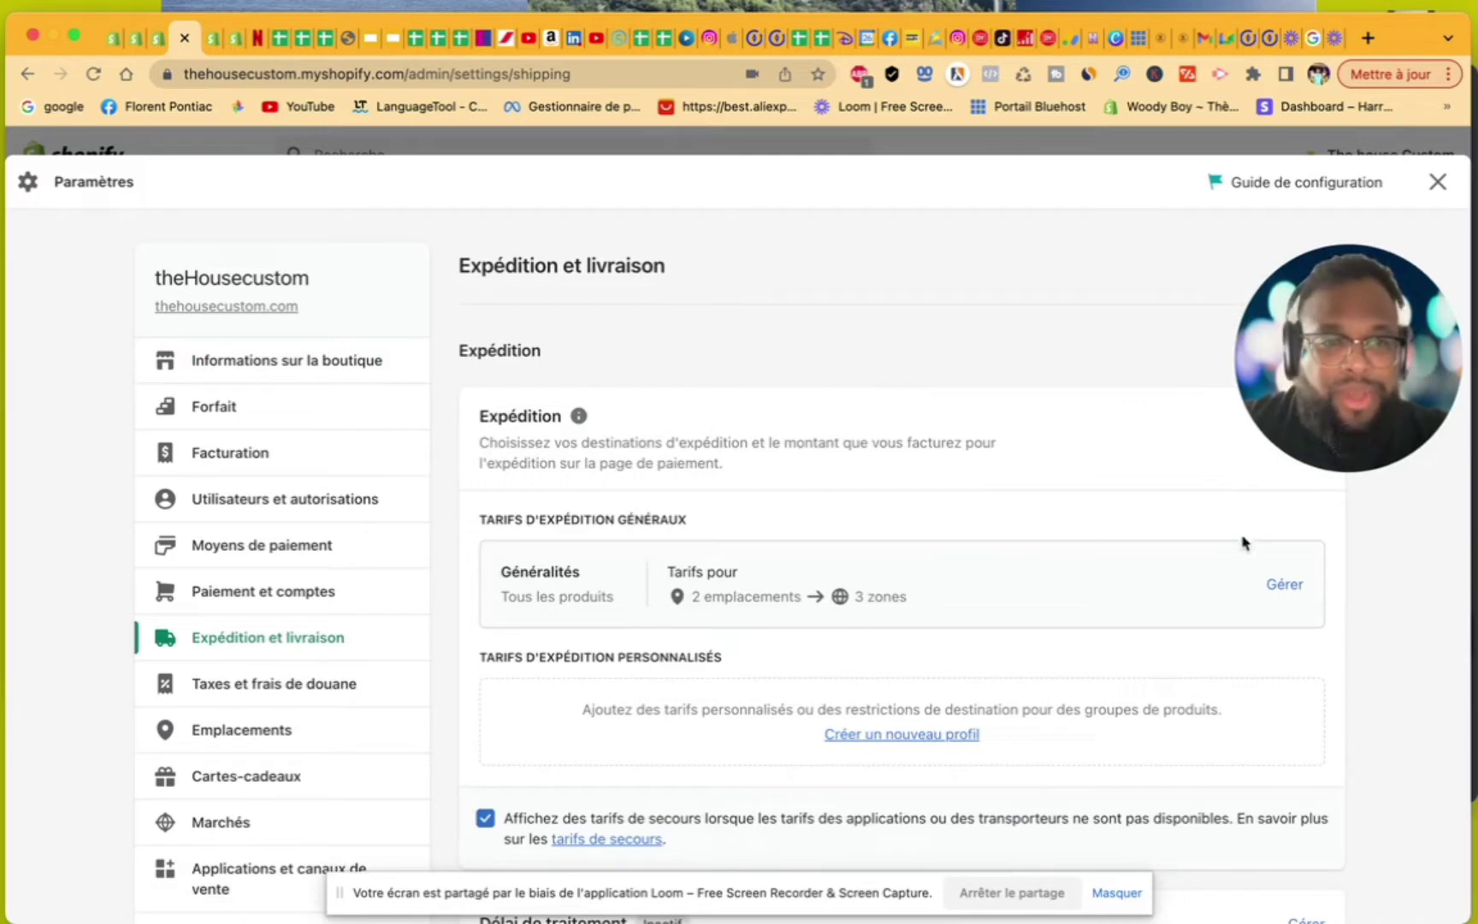
Step: Open the general shipping profile and delete both Standard rates from the France zone
left_click(1277, 584)
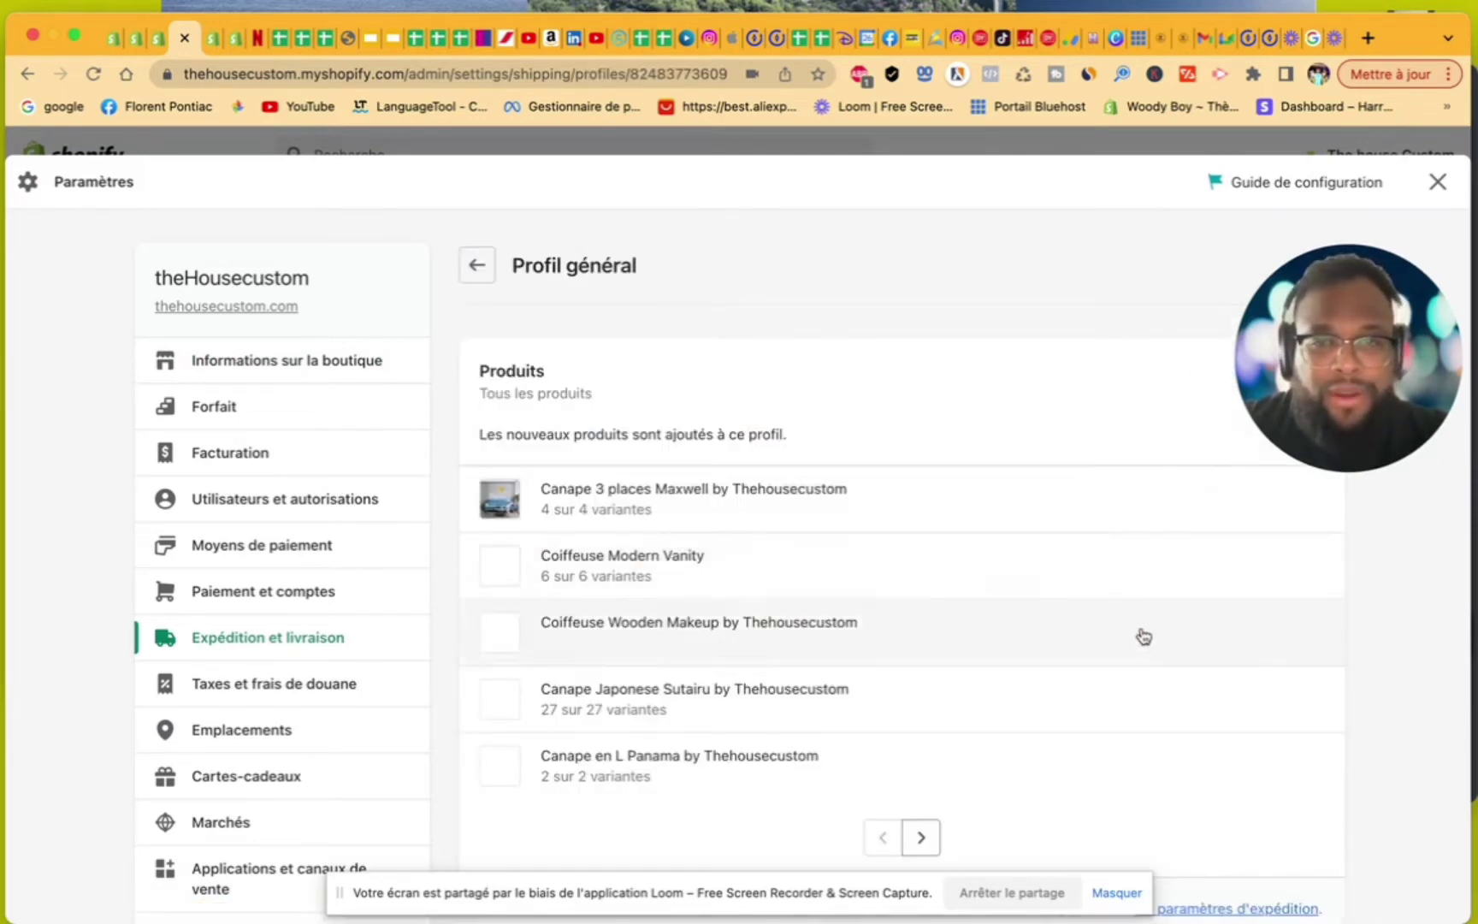
scroll(1026, 705, "down", 10)
scroll(1025, 704, "down", 1)
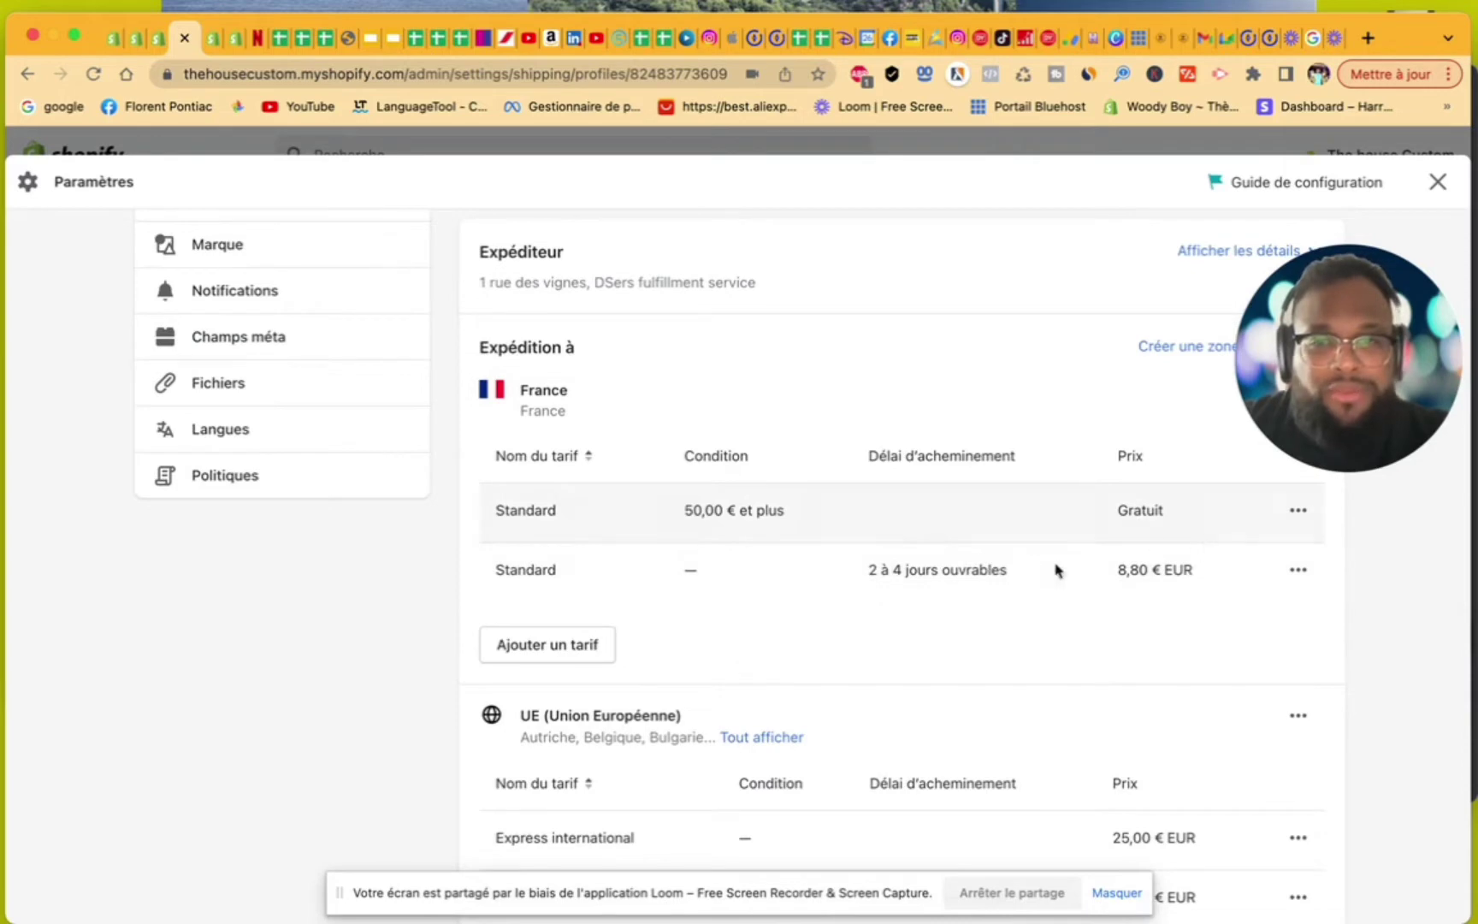
left_click(1298, 573)
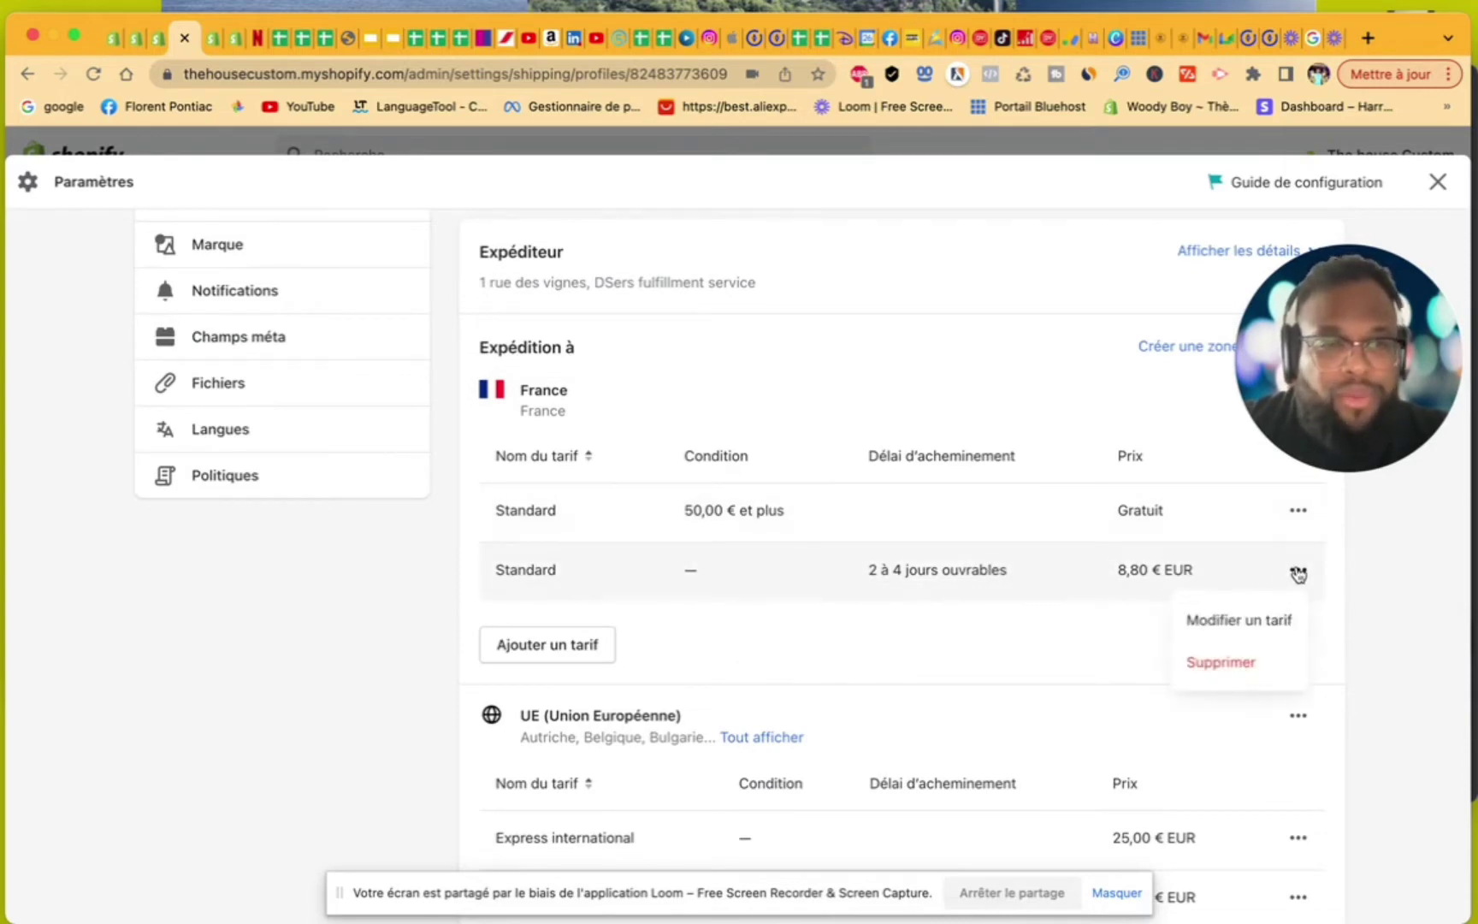
left_click(1246, 668)
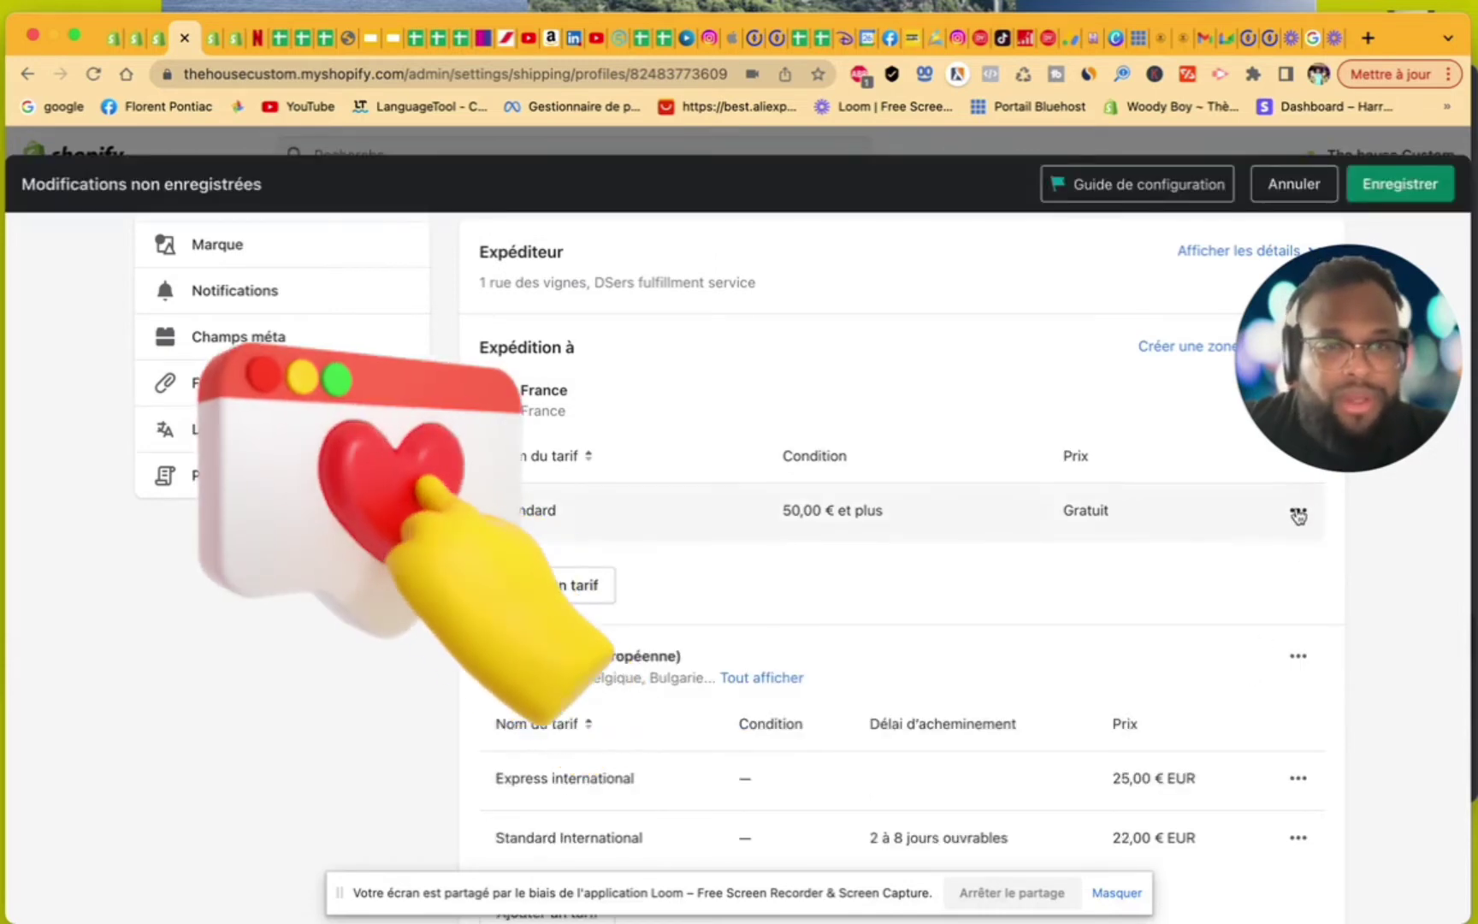
left_click(1297, 513)
left_click(1246, 601)
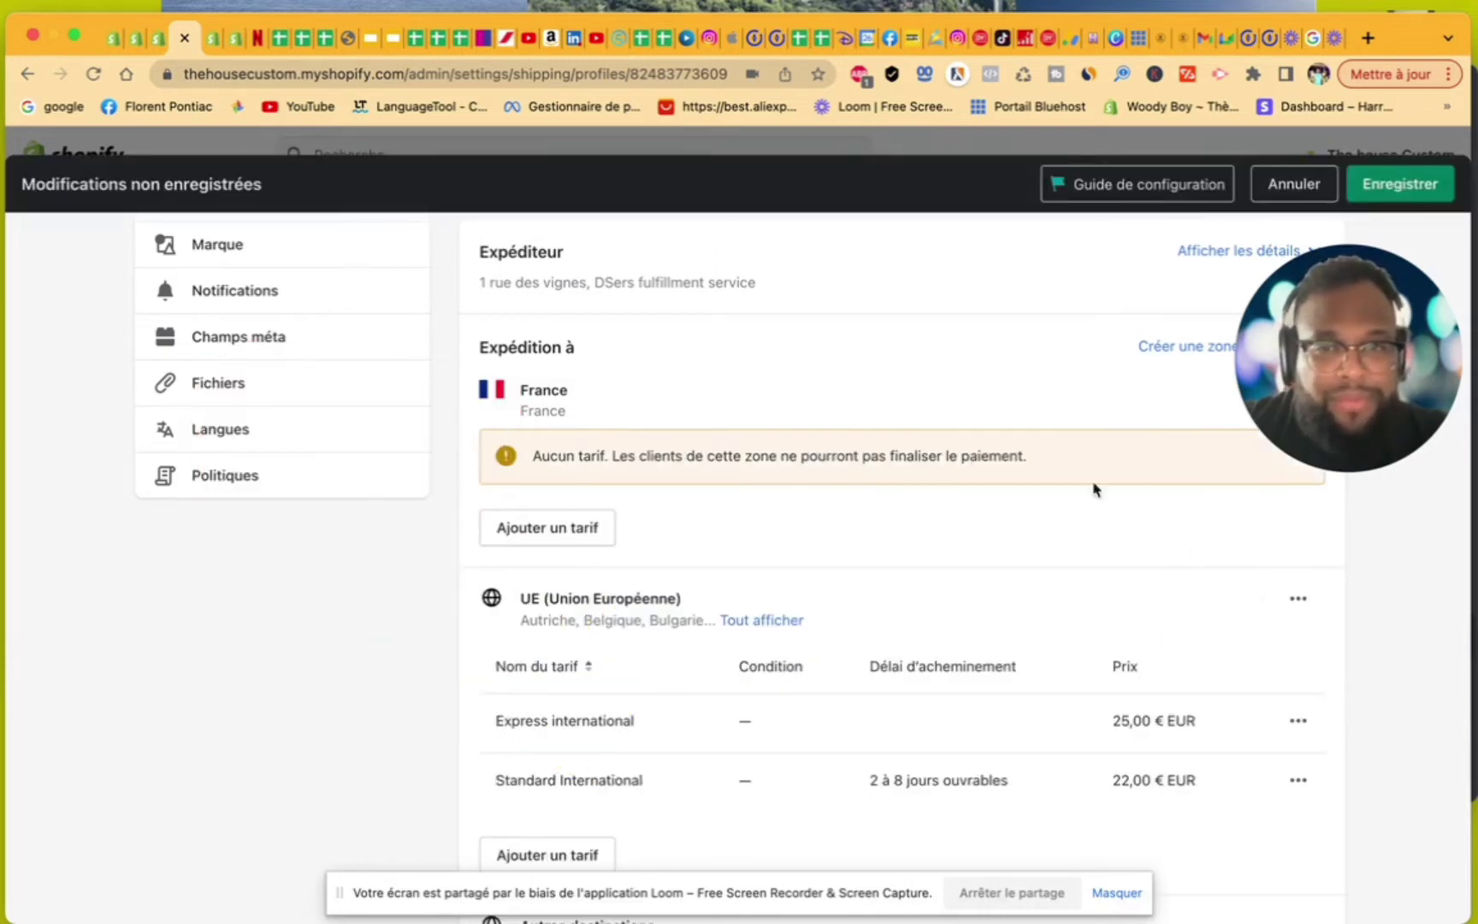
left_click_drag(1334, 359, 1332, 488)
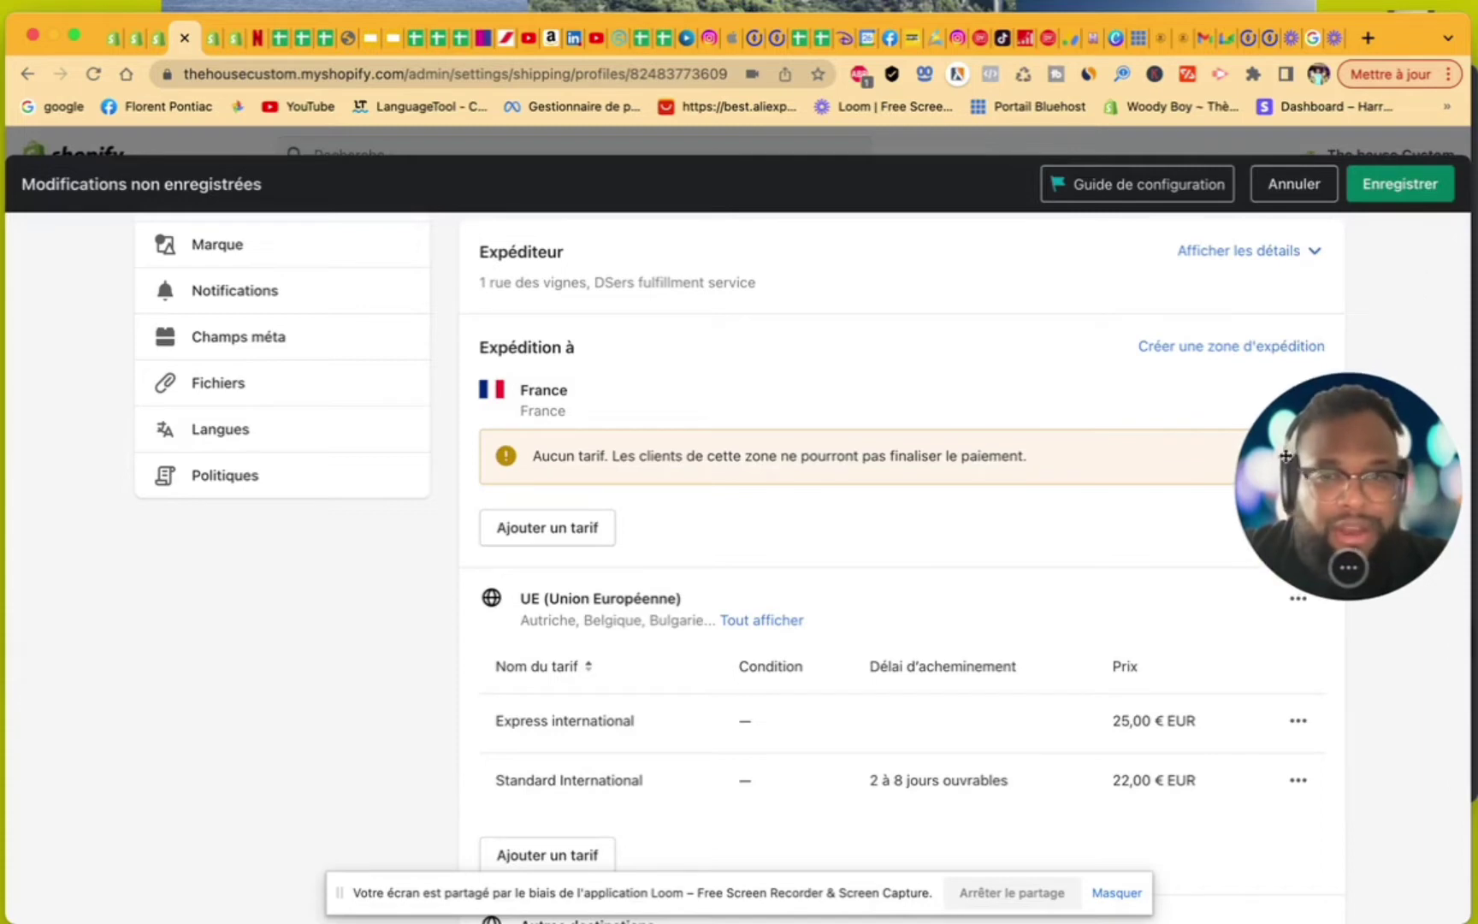
Step: Add a free shipping rate named "Livraison standard" to the France zone, leaving the weight conditions empty
left_click(547, 529)
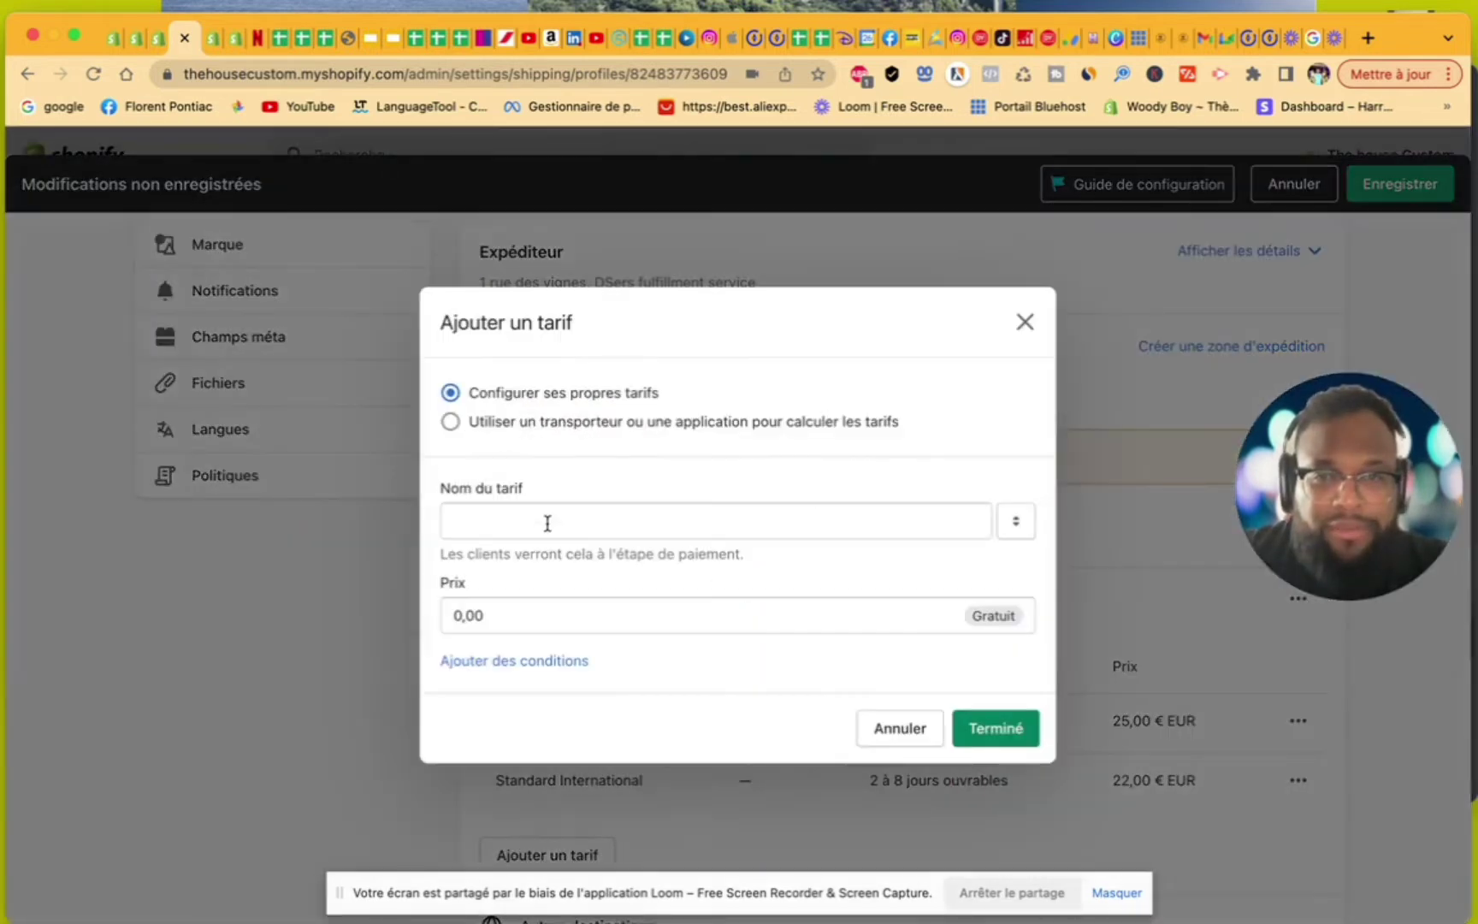
left_click(504, 521)
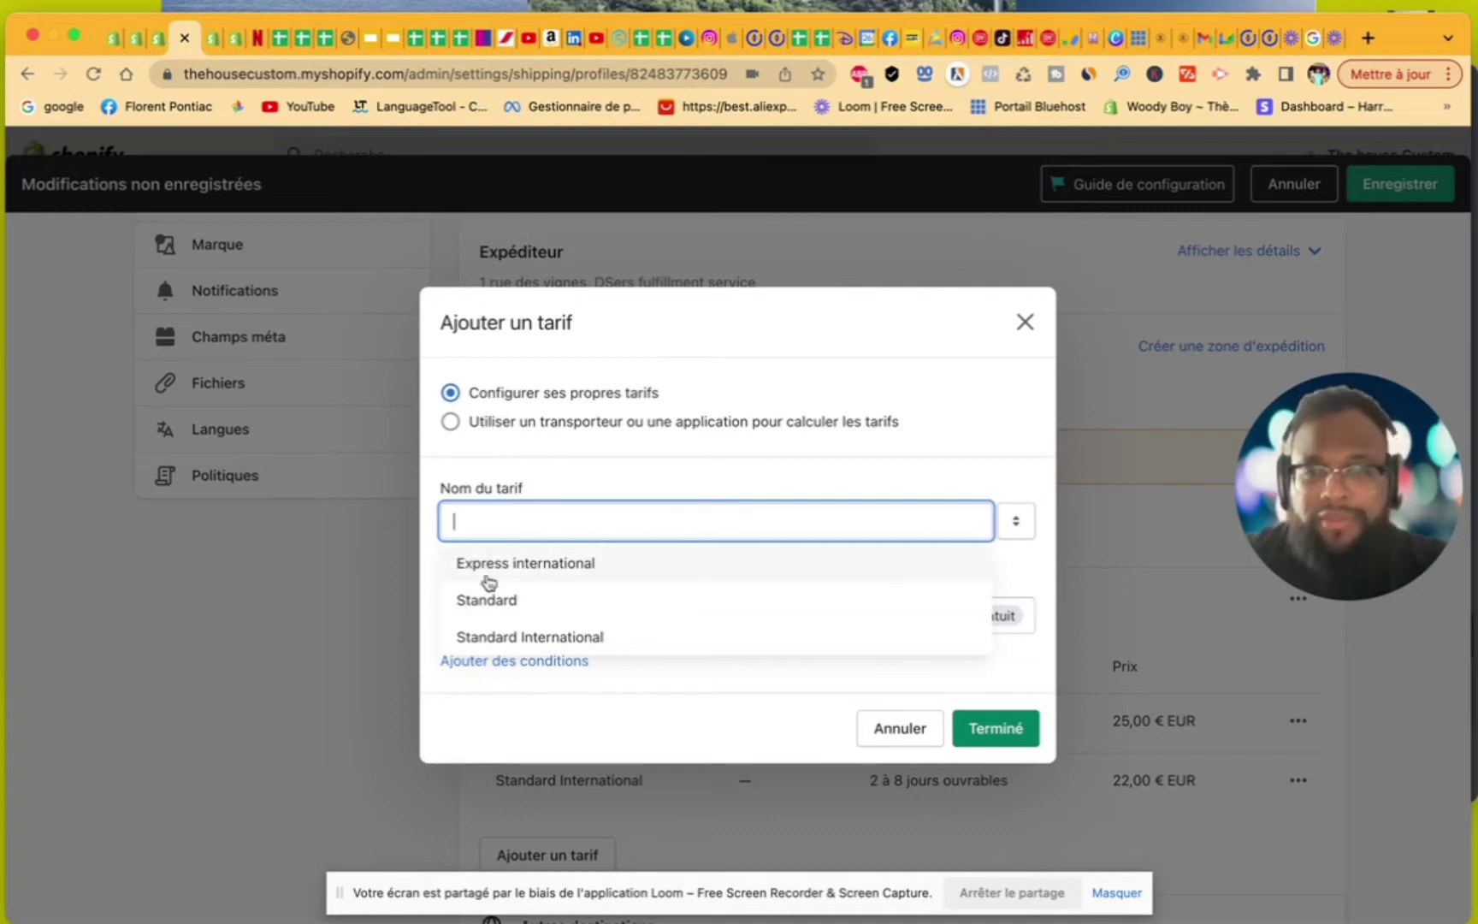
type("Livr")
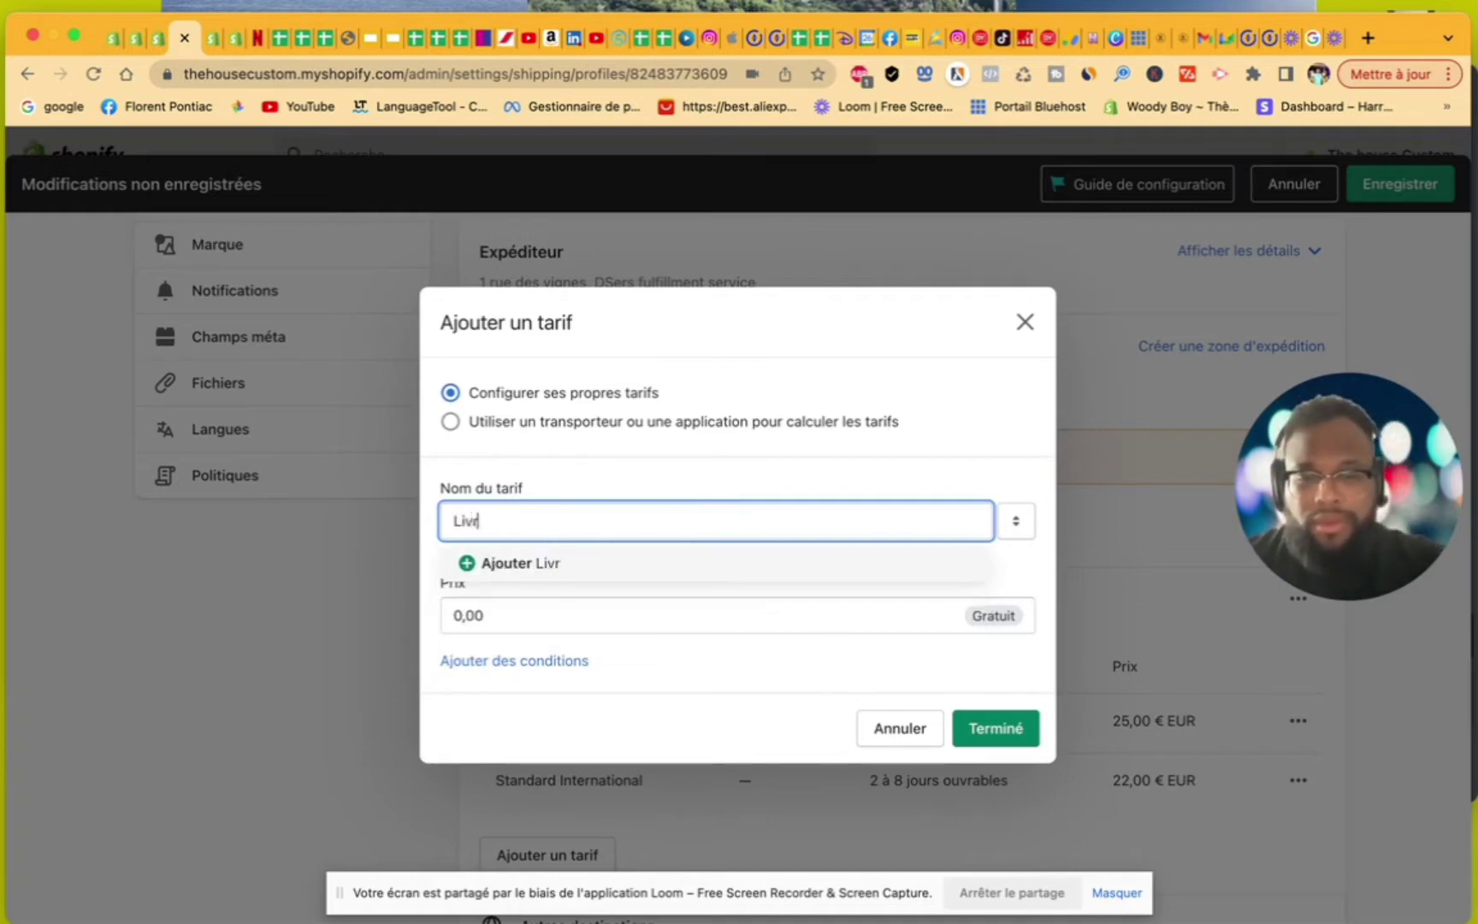
type("aiso")
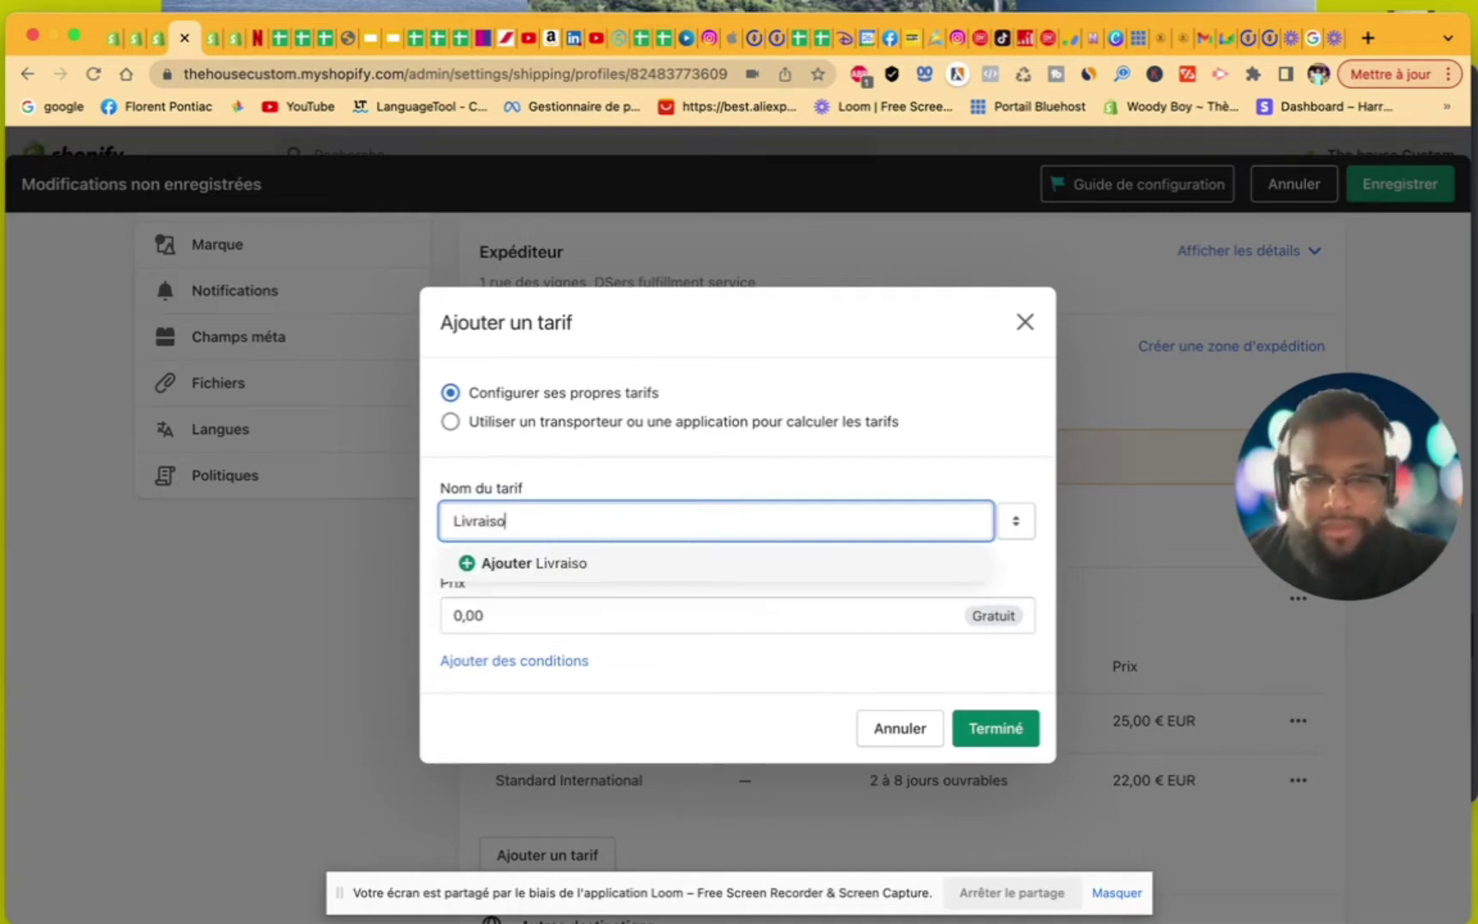
type("n standard")
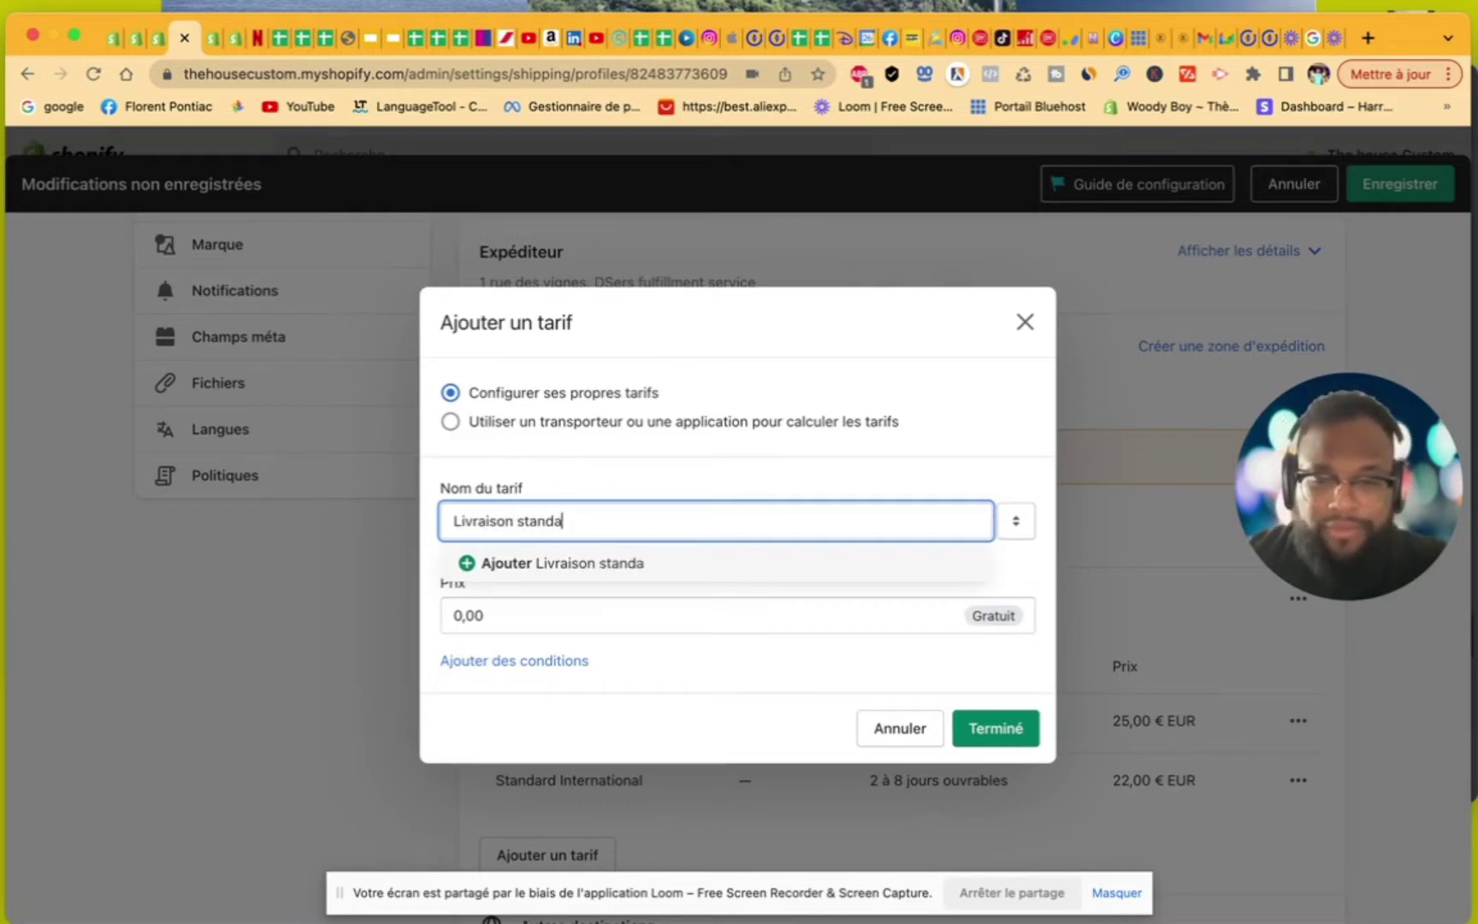
left_click(631, 625)
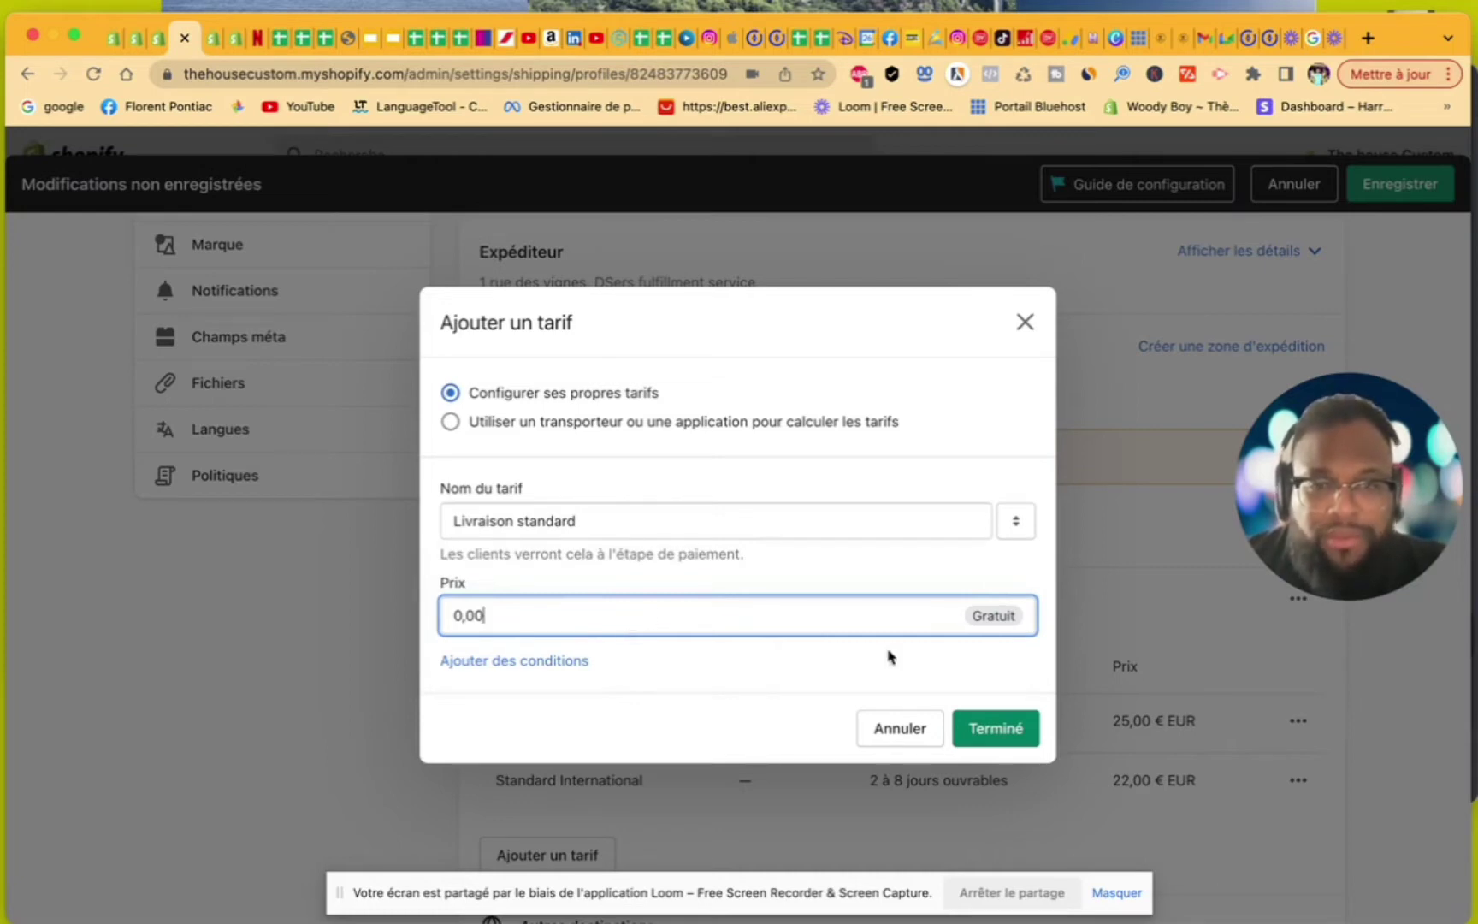
left_click(545, 662)
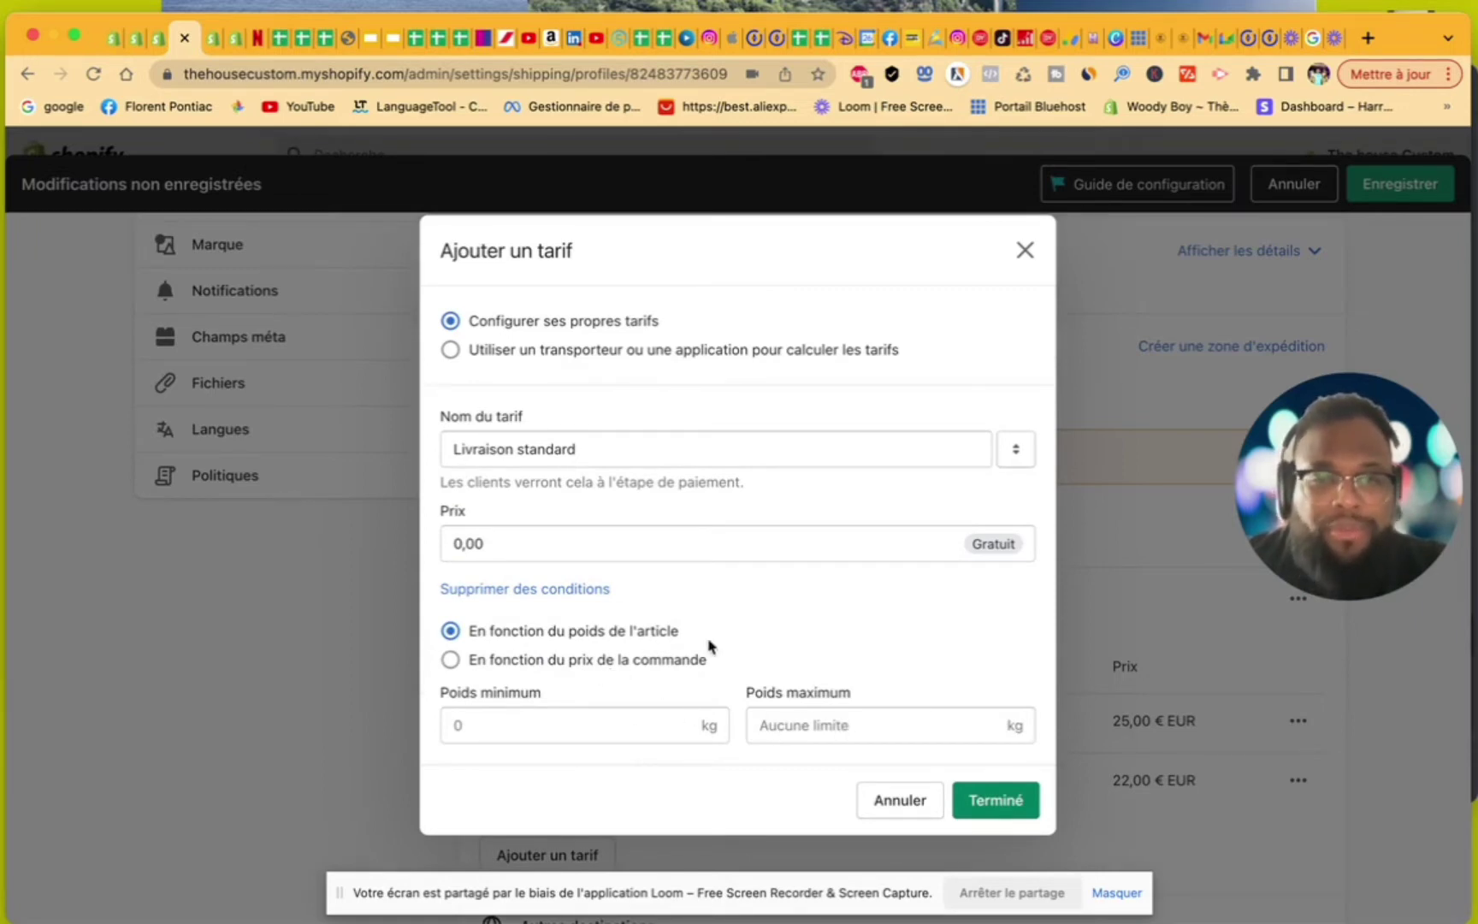
left_click(996, 800)
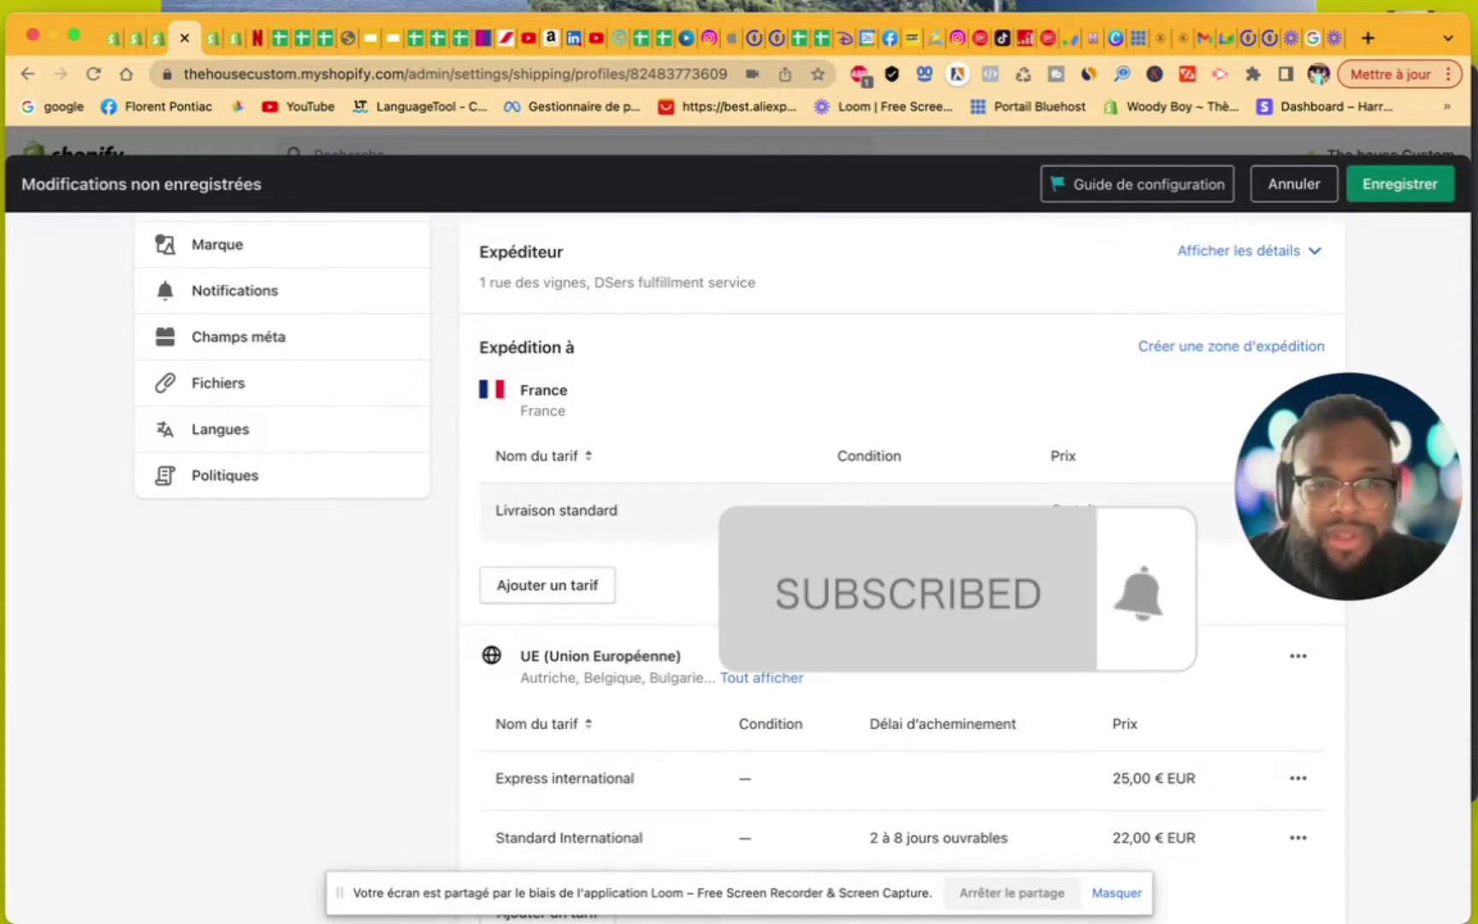
Step: Add a shipping rate named "Livraison express" priced at 65 € to the France zone
left_click(534, 586)
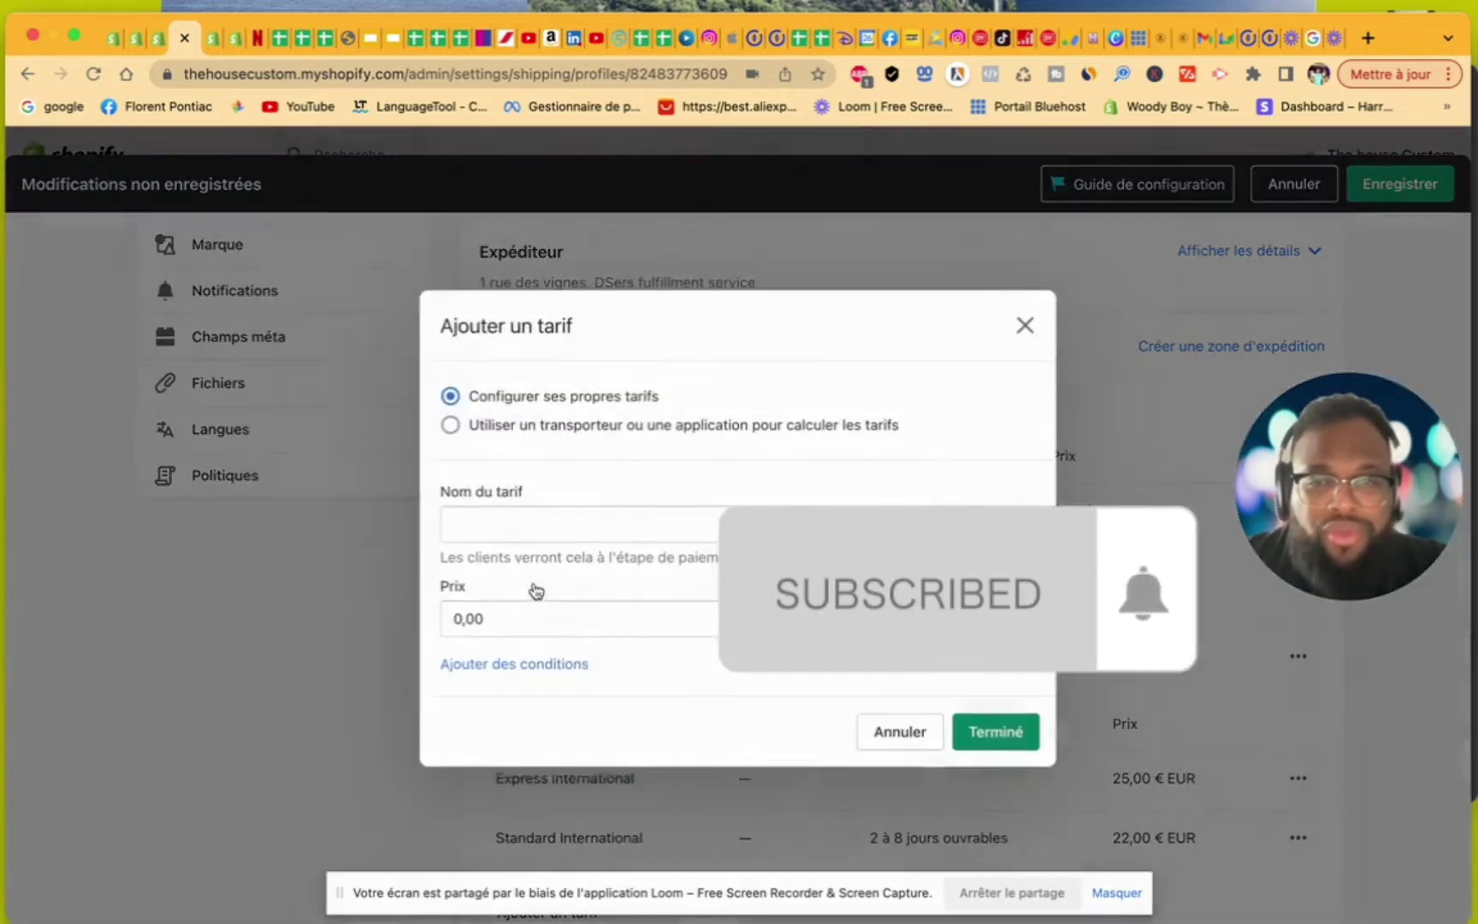
left_click(537, 515)
type("L")
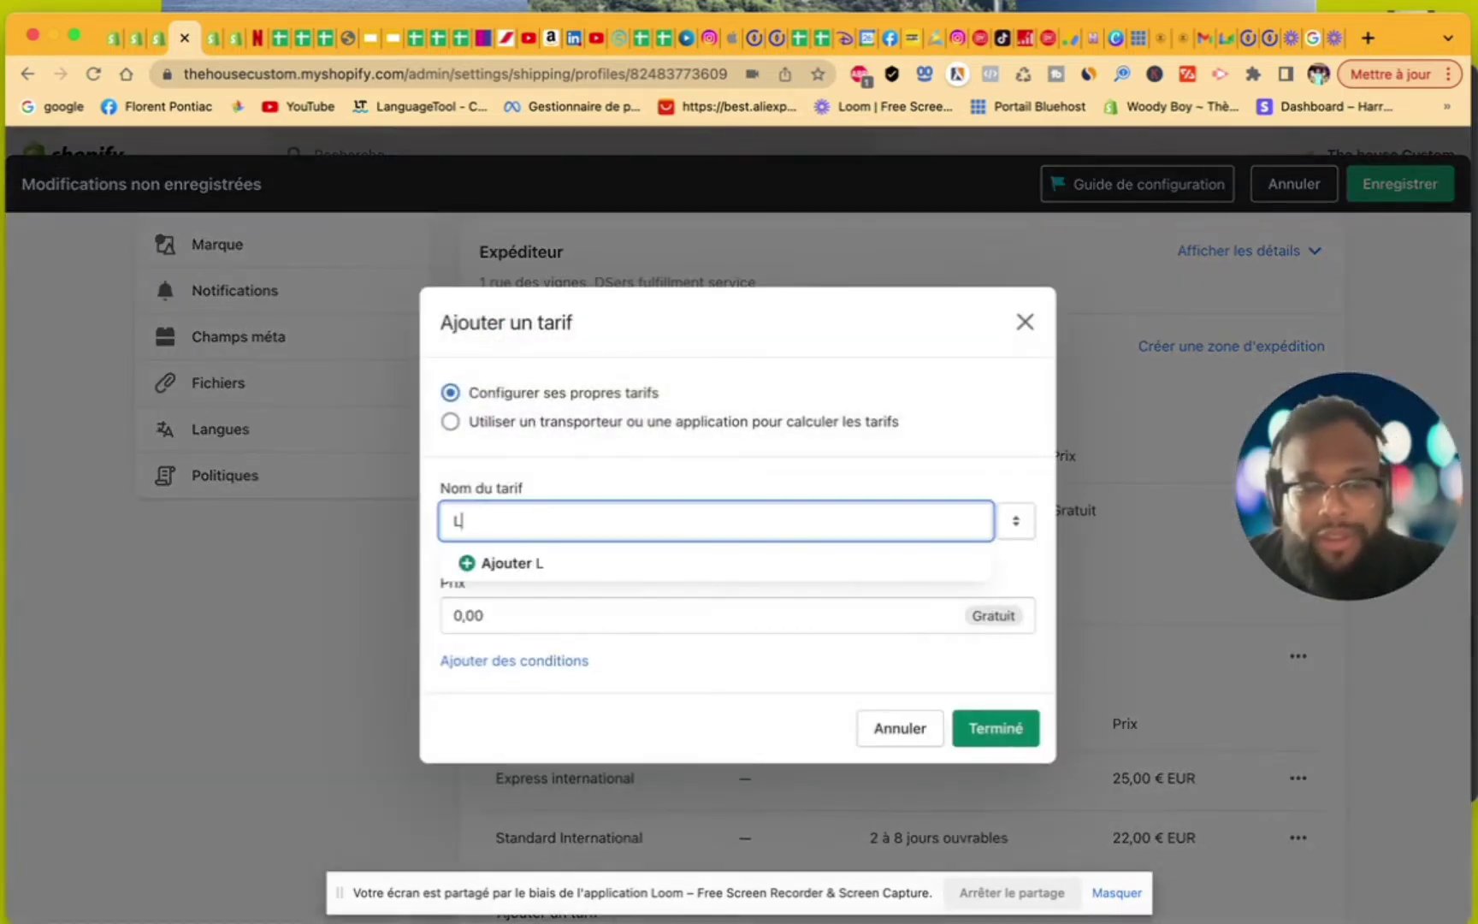
type("ivraison ")
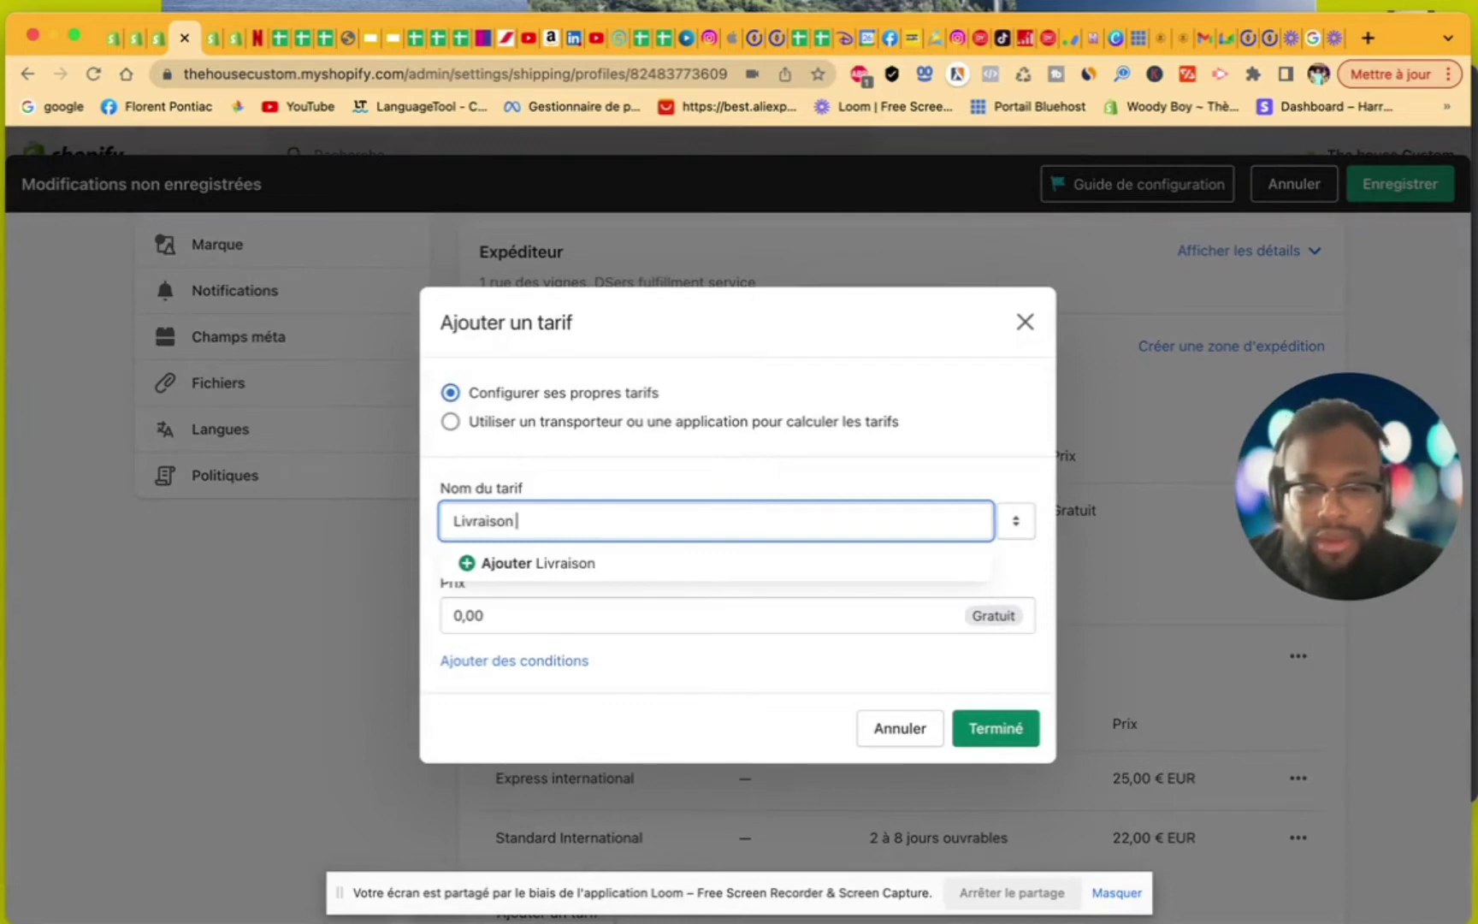
type("express")
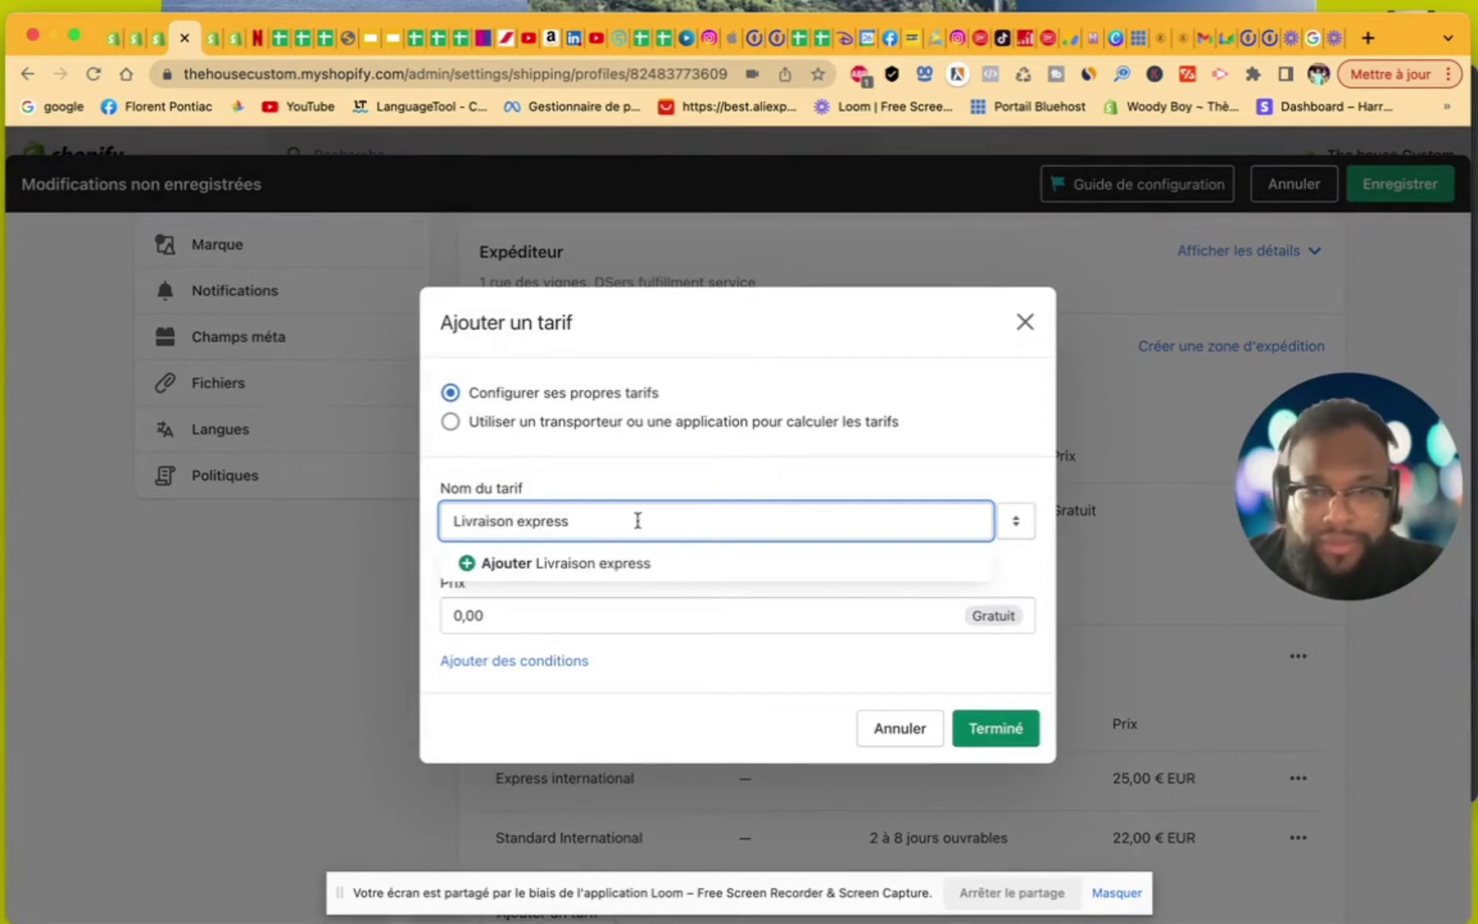
left_click(645, 573)
left_click(544, 615)
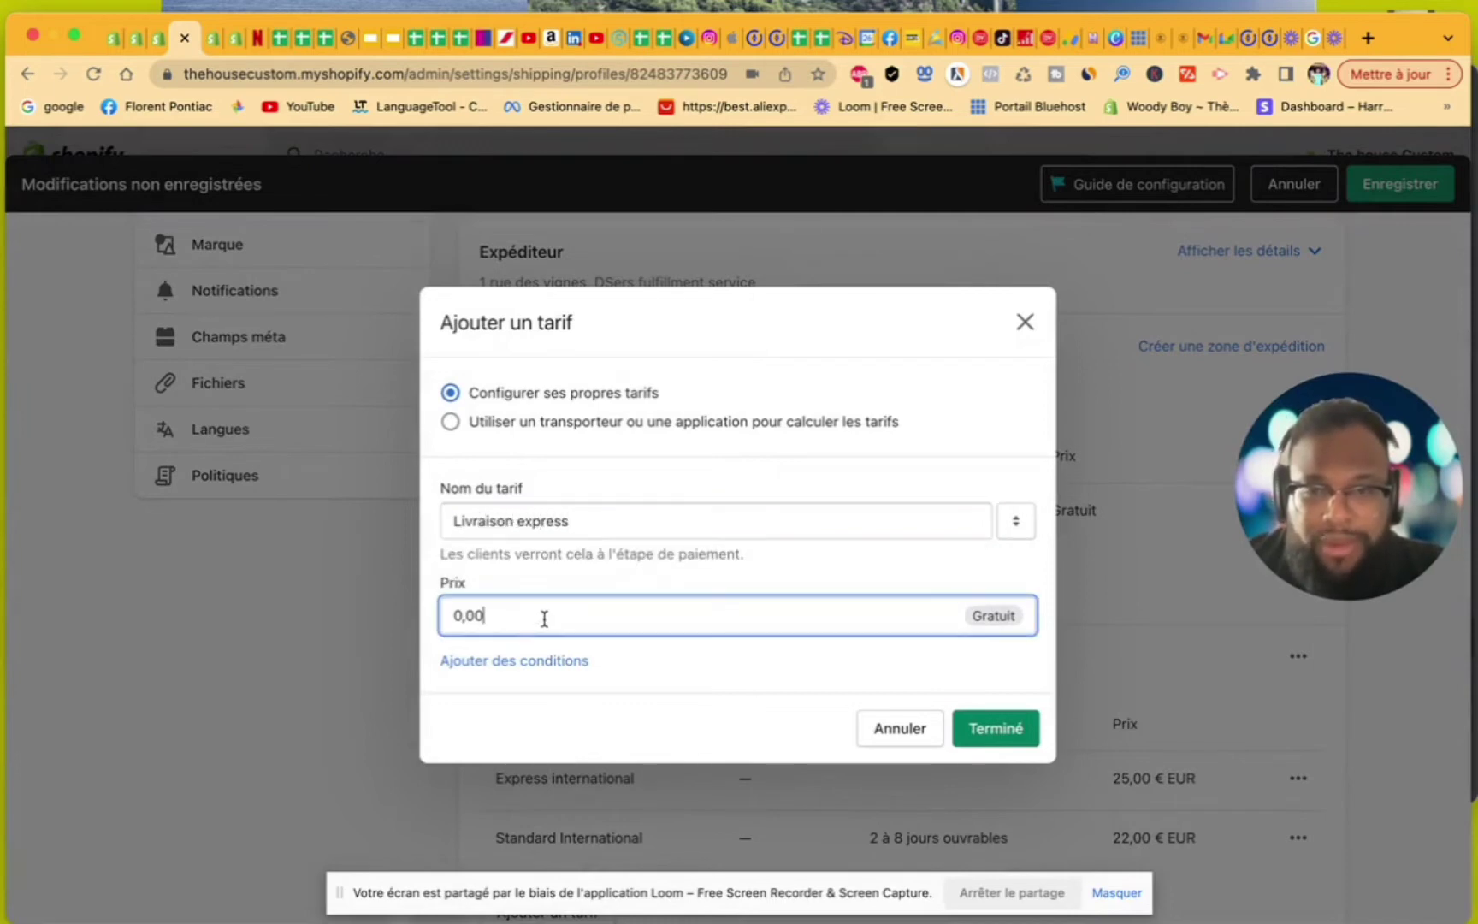
key("BackSpace")
key("BackSpace")
key("BackSpace")
key("BackSpace")
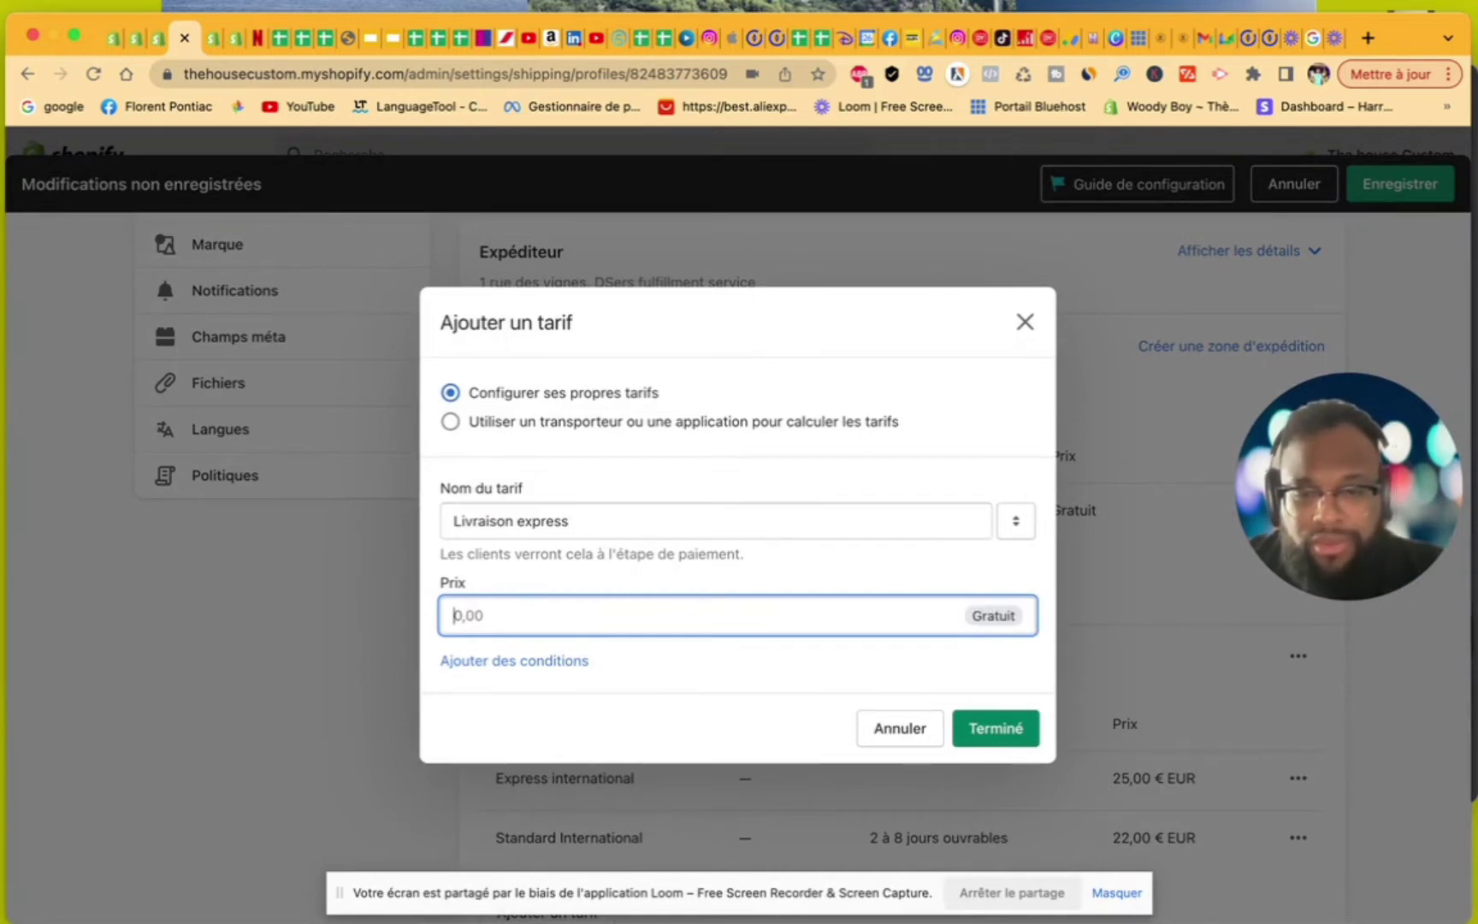
type("65")
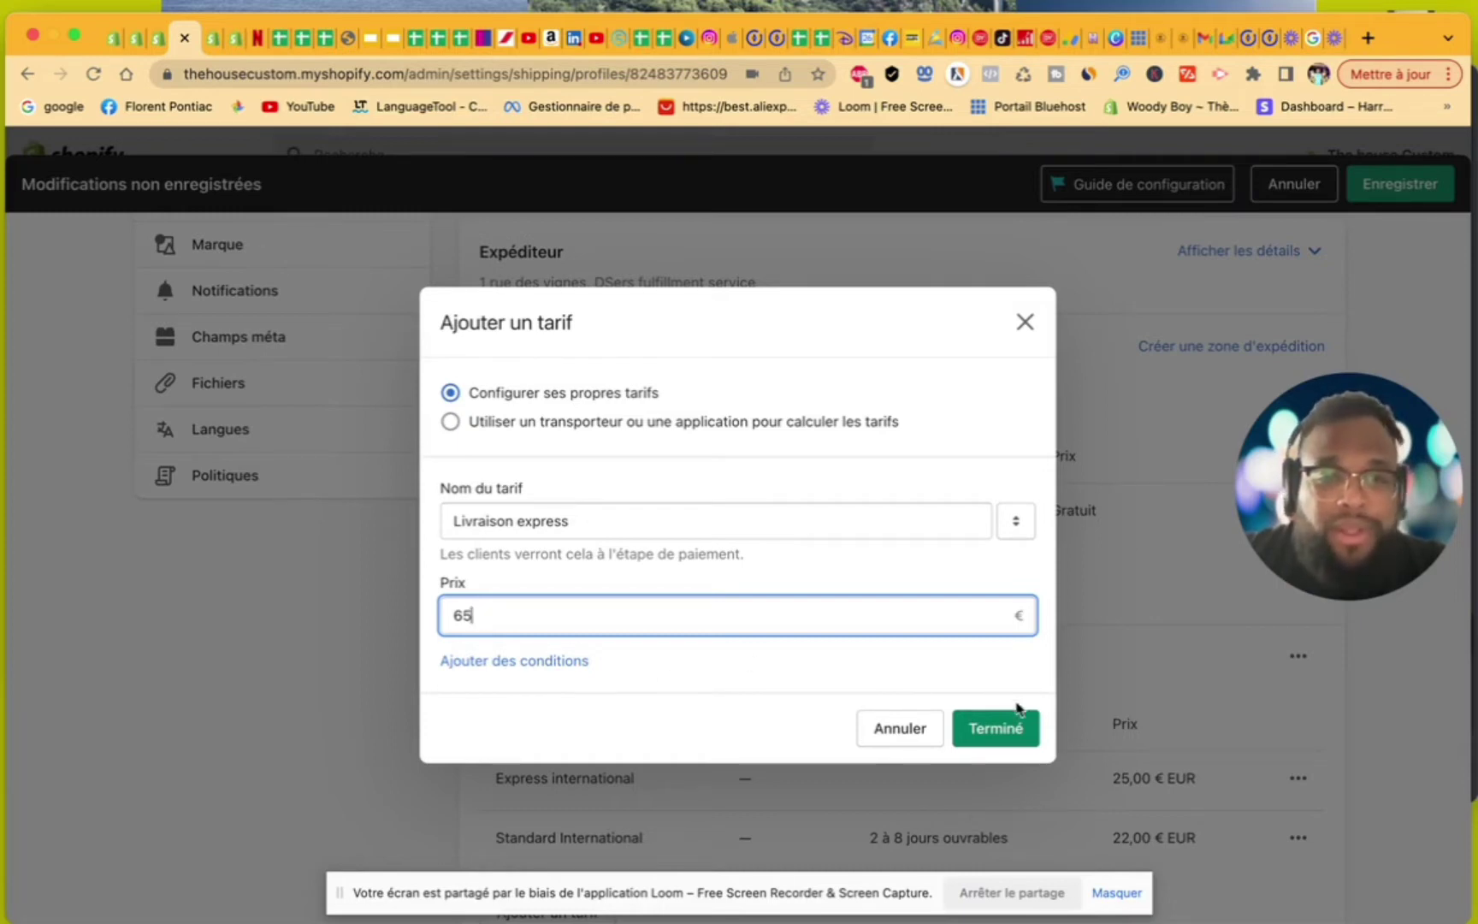
left_click(1019, 729)
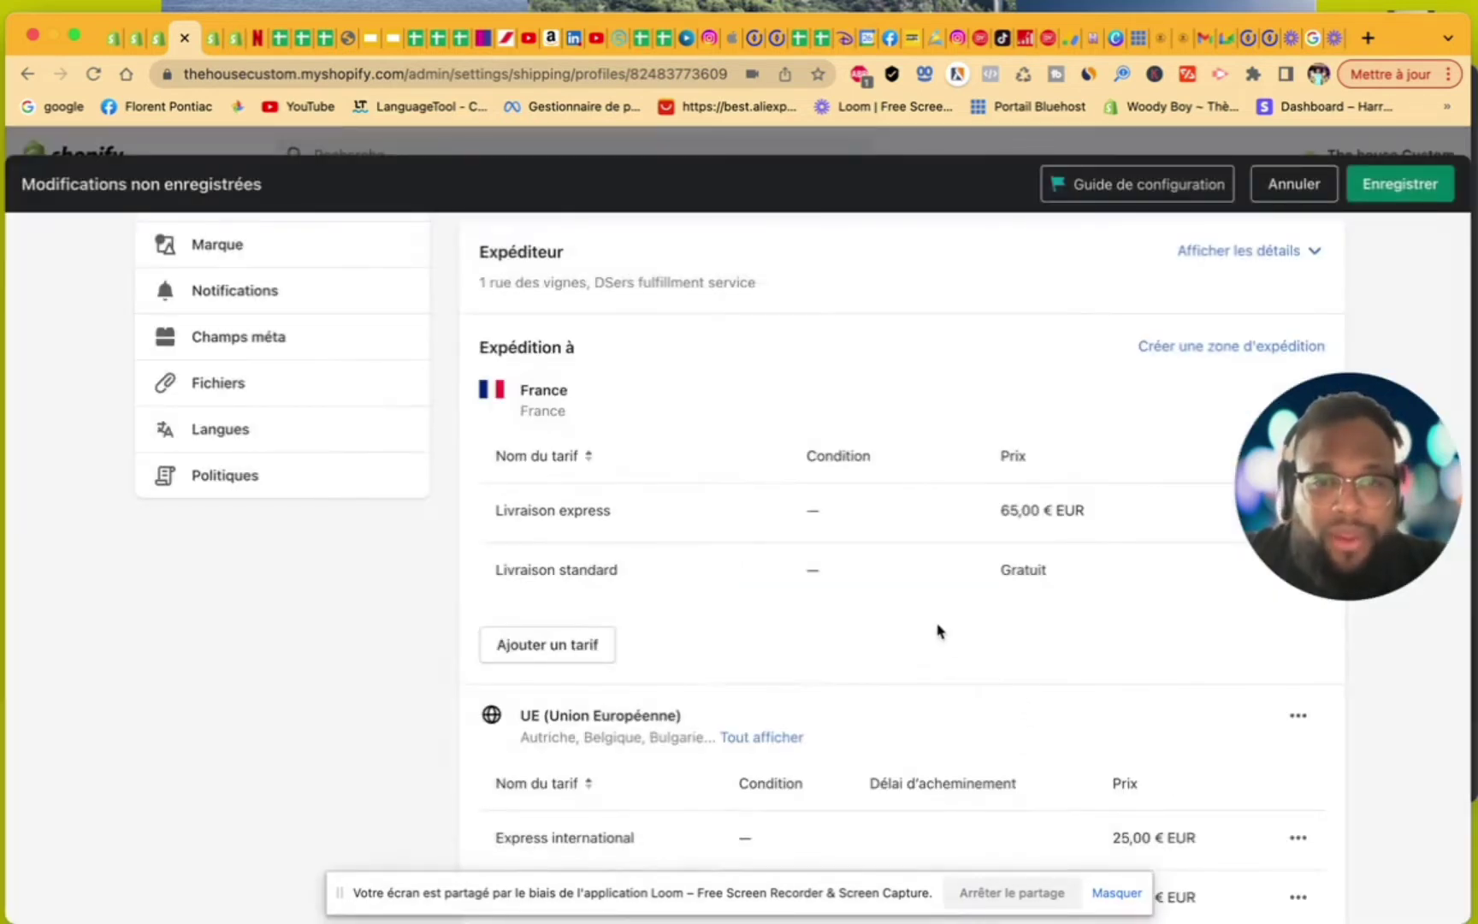
Step: Review the rates for the European Union and other destinations, and expand the full list of EU zone countries
scroll(936, 627, "down", 3)
scroll(936, 631, "up", 1)
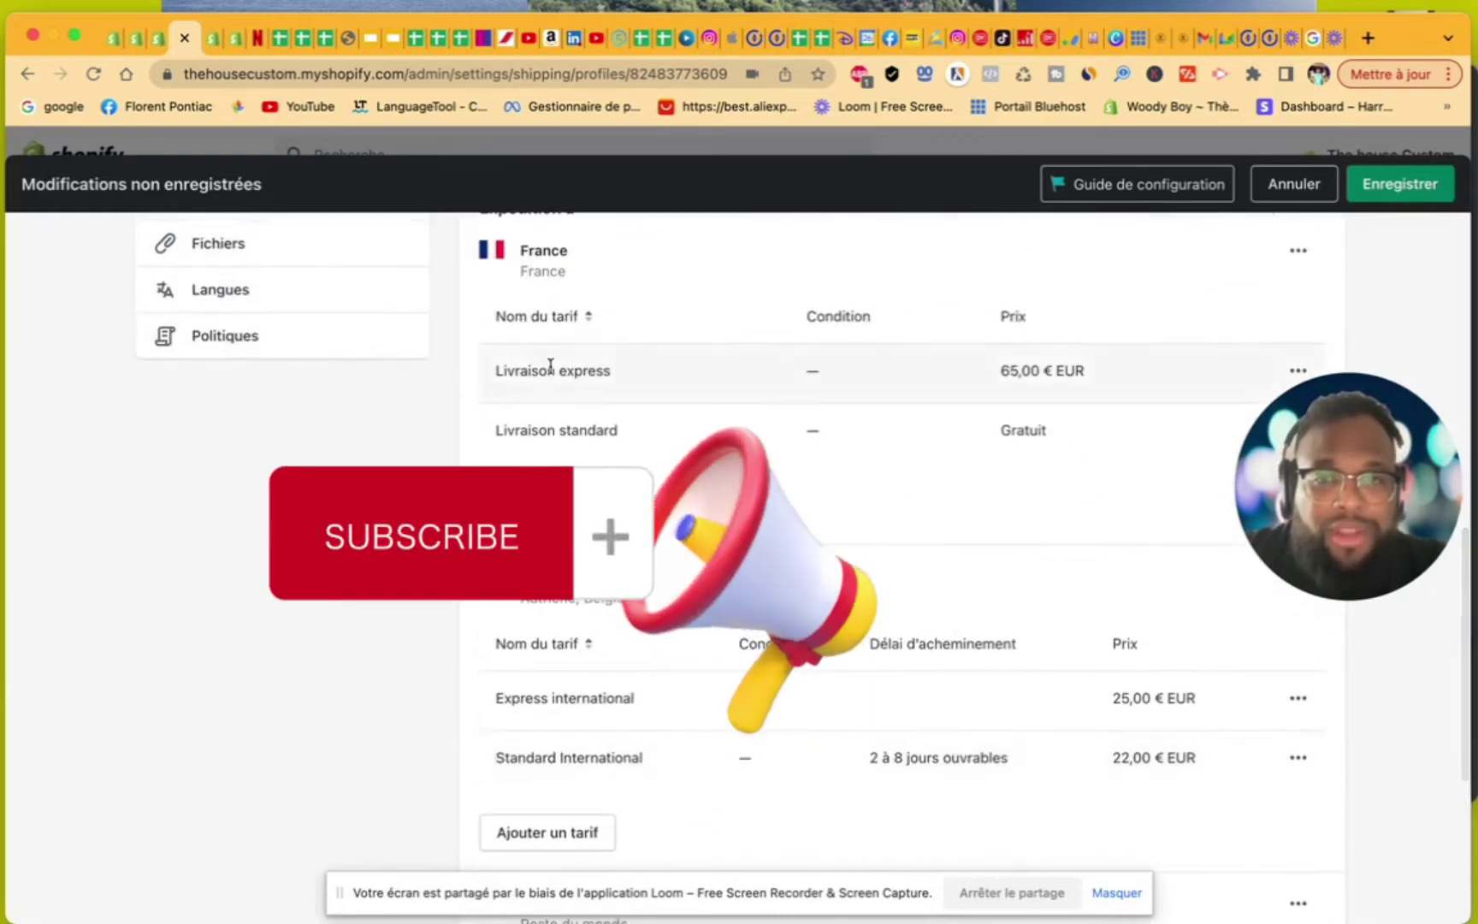
scroll(793, 463, "down", 4)
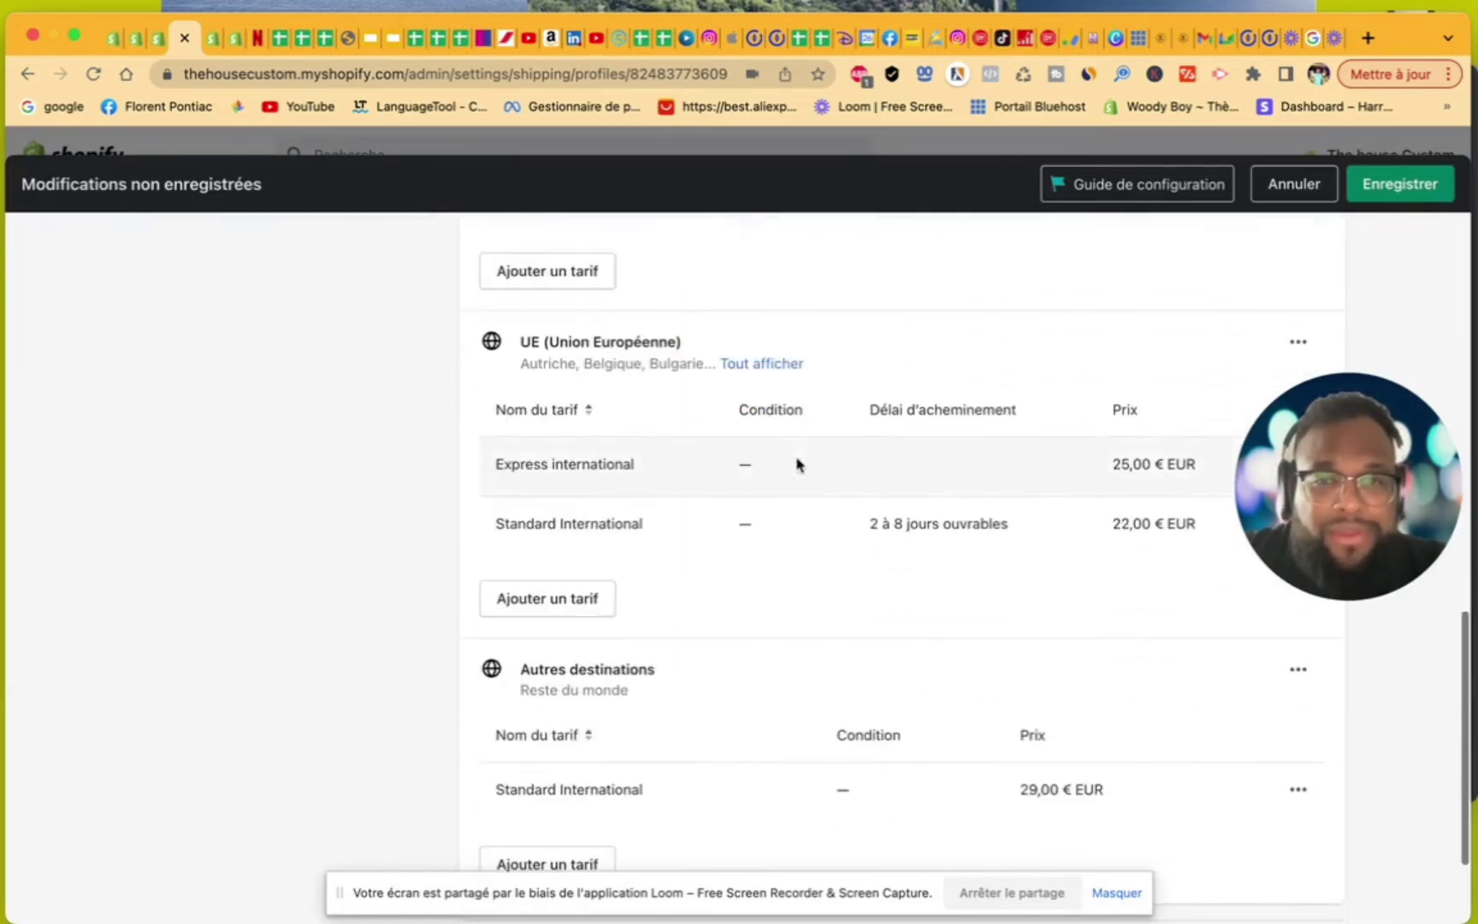
scroll(796, 465, "down", 2)
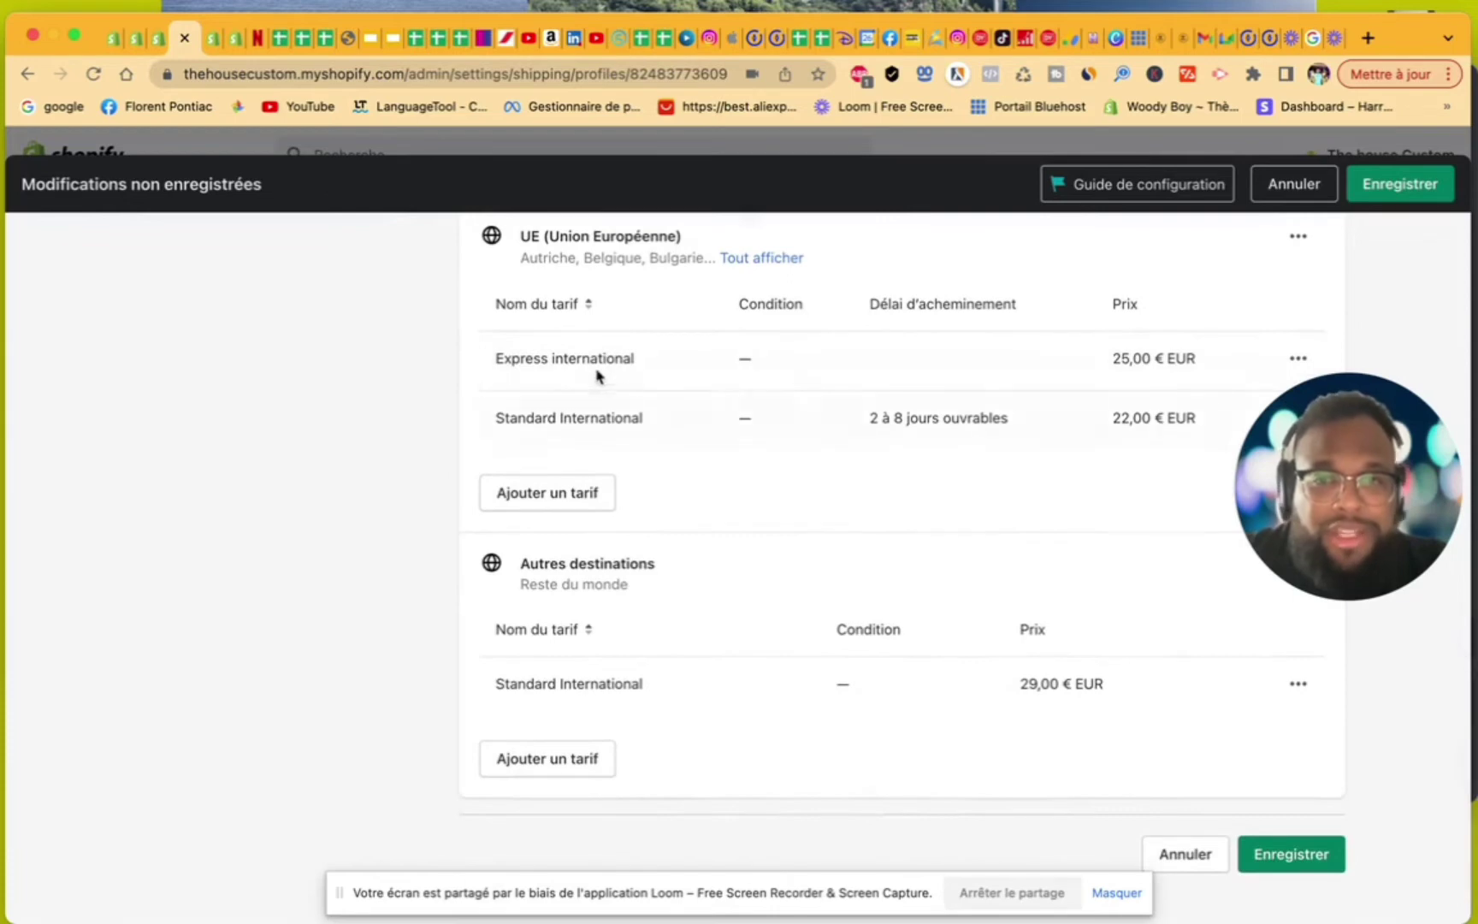
scroll(703, 442, "up", 2)
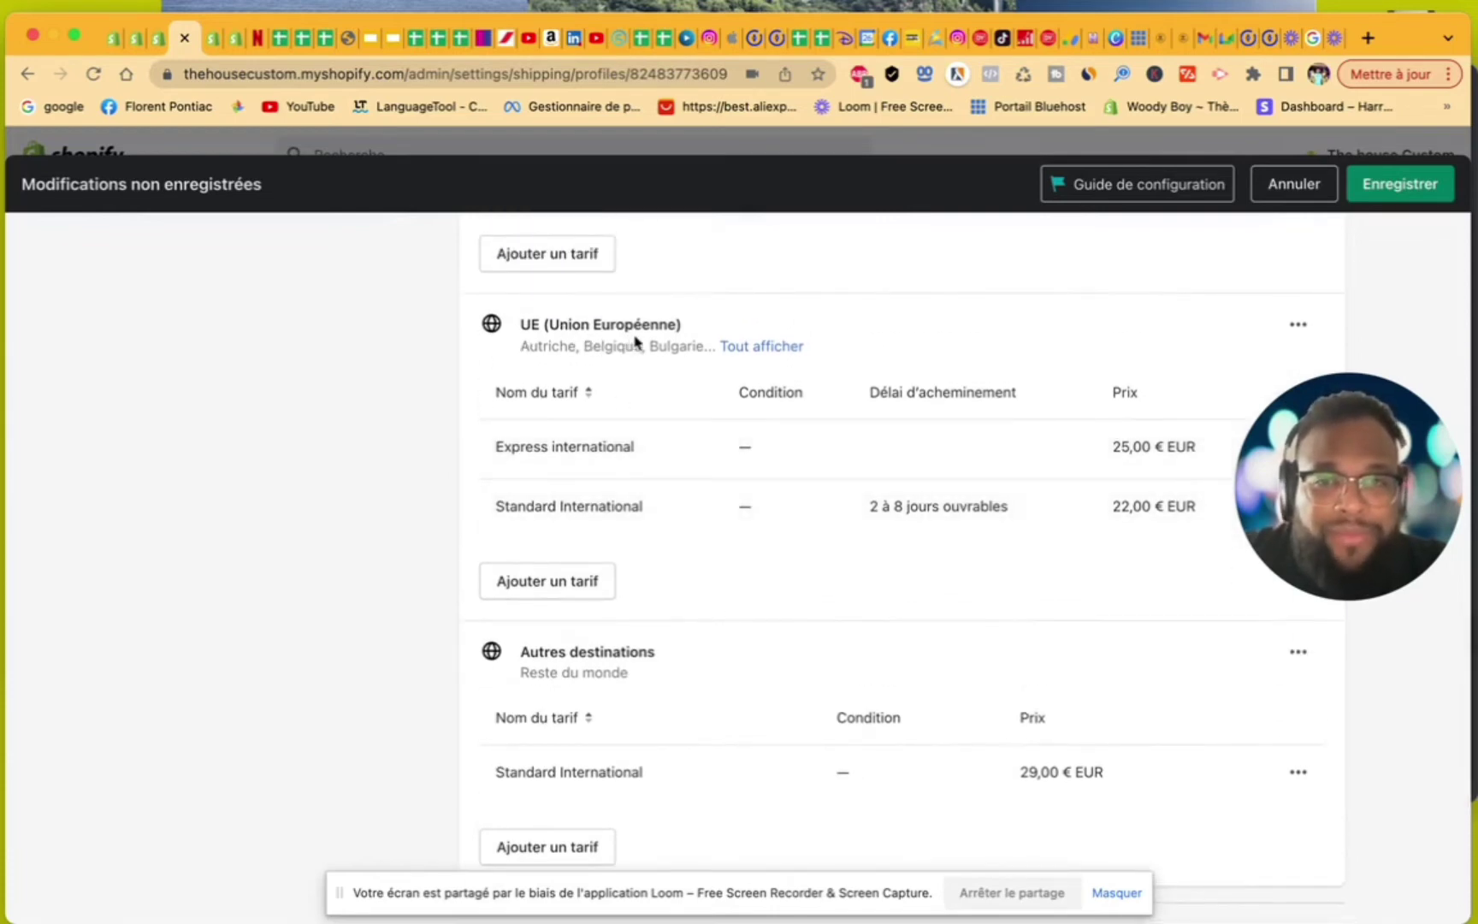
left_click(752, 351)
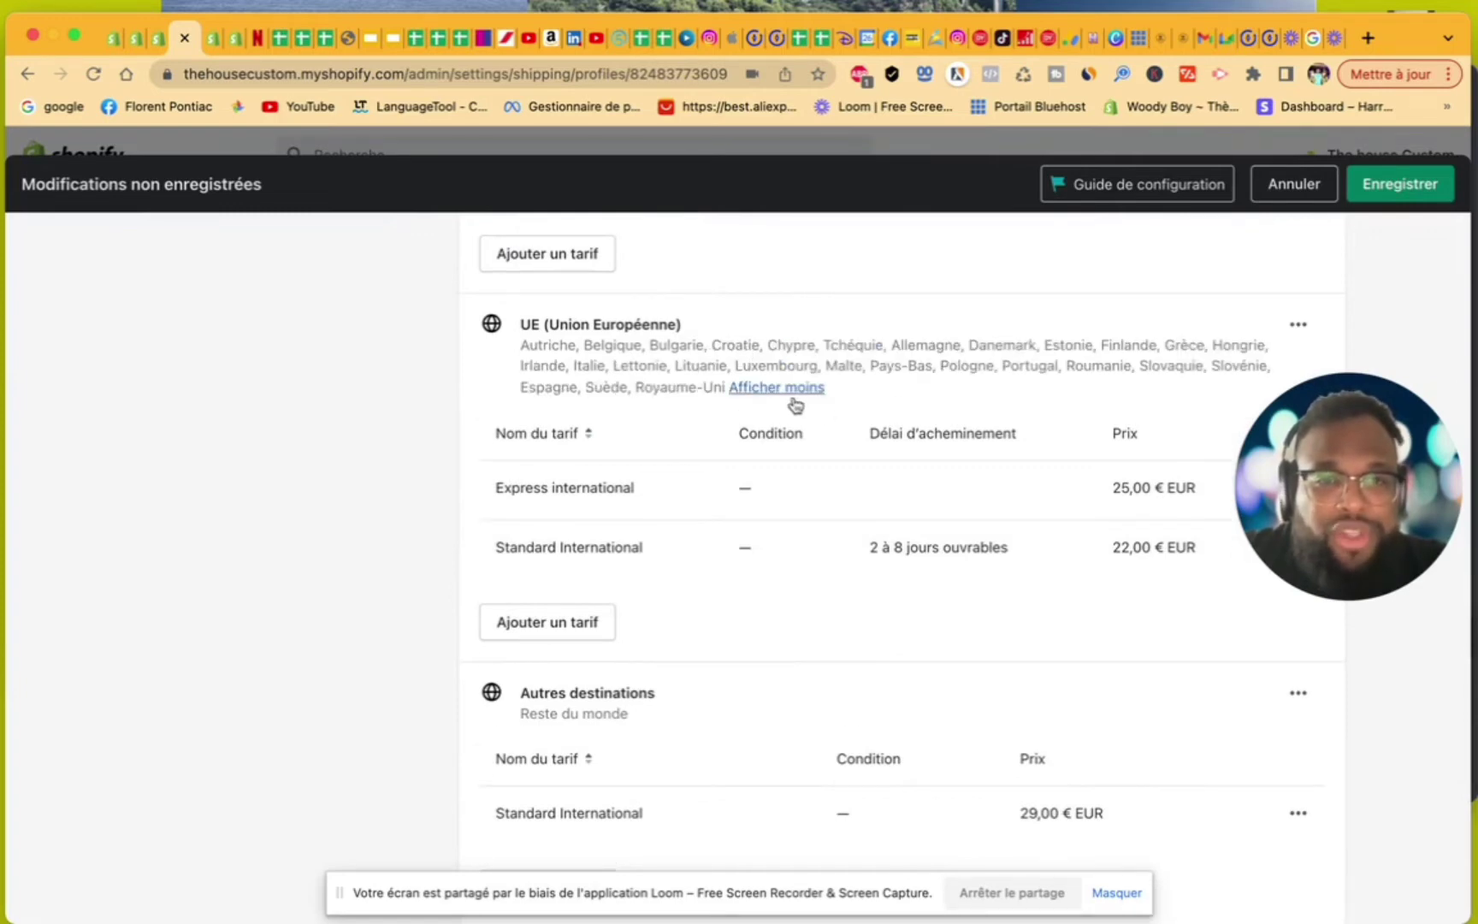
Step: Open the UE (Union Européenne) zone for editing, look through its selectable countries, and close the editor
left_click(1298, 327)
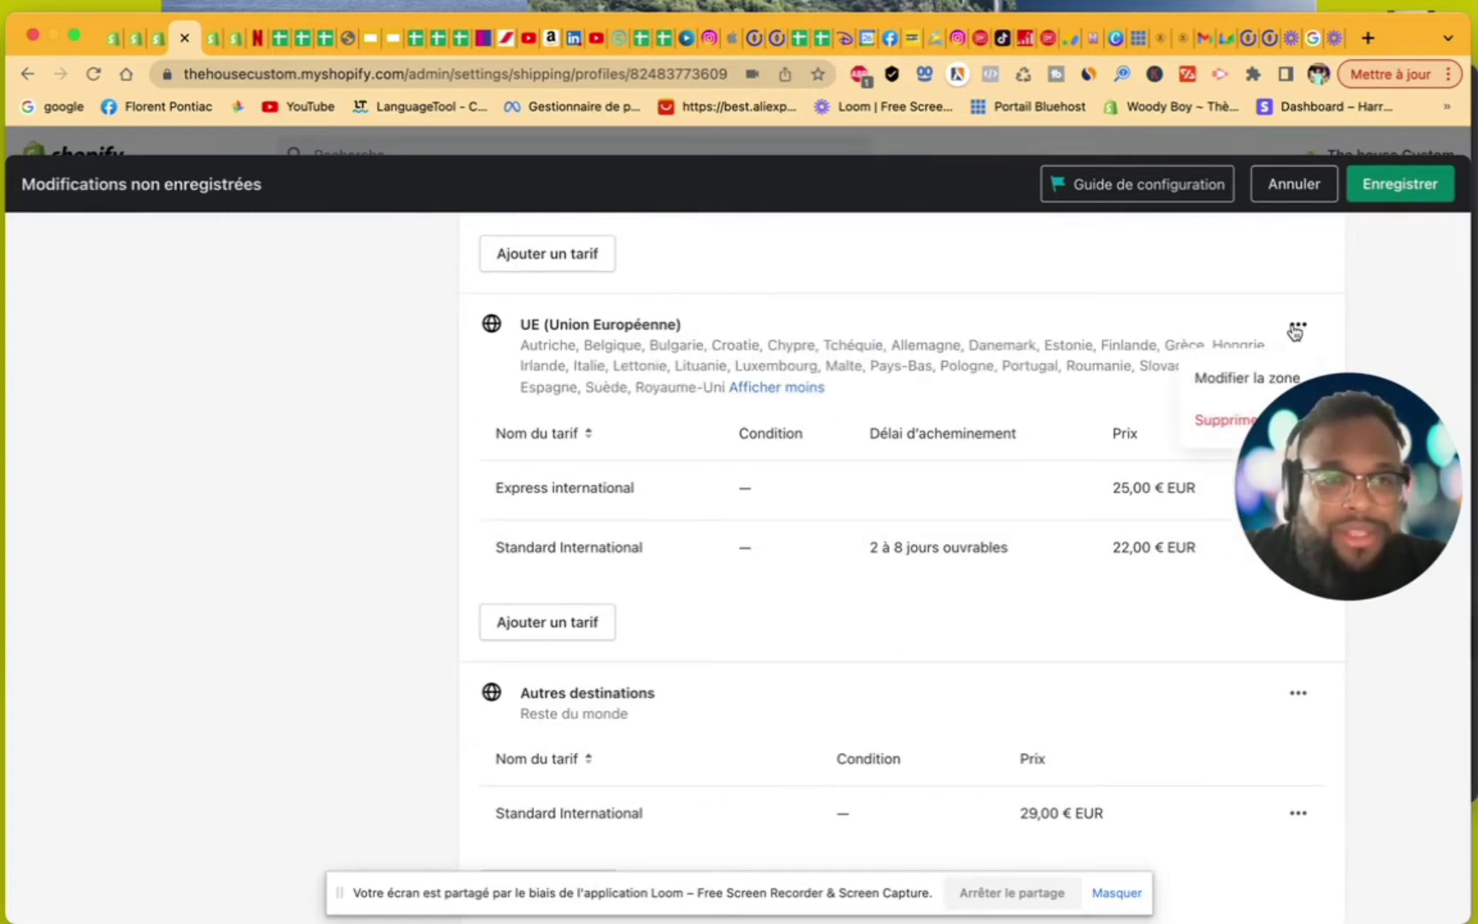
left_click(1238, 377)
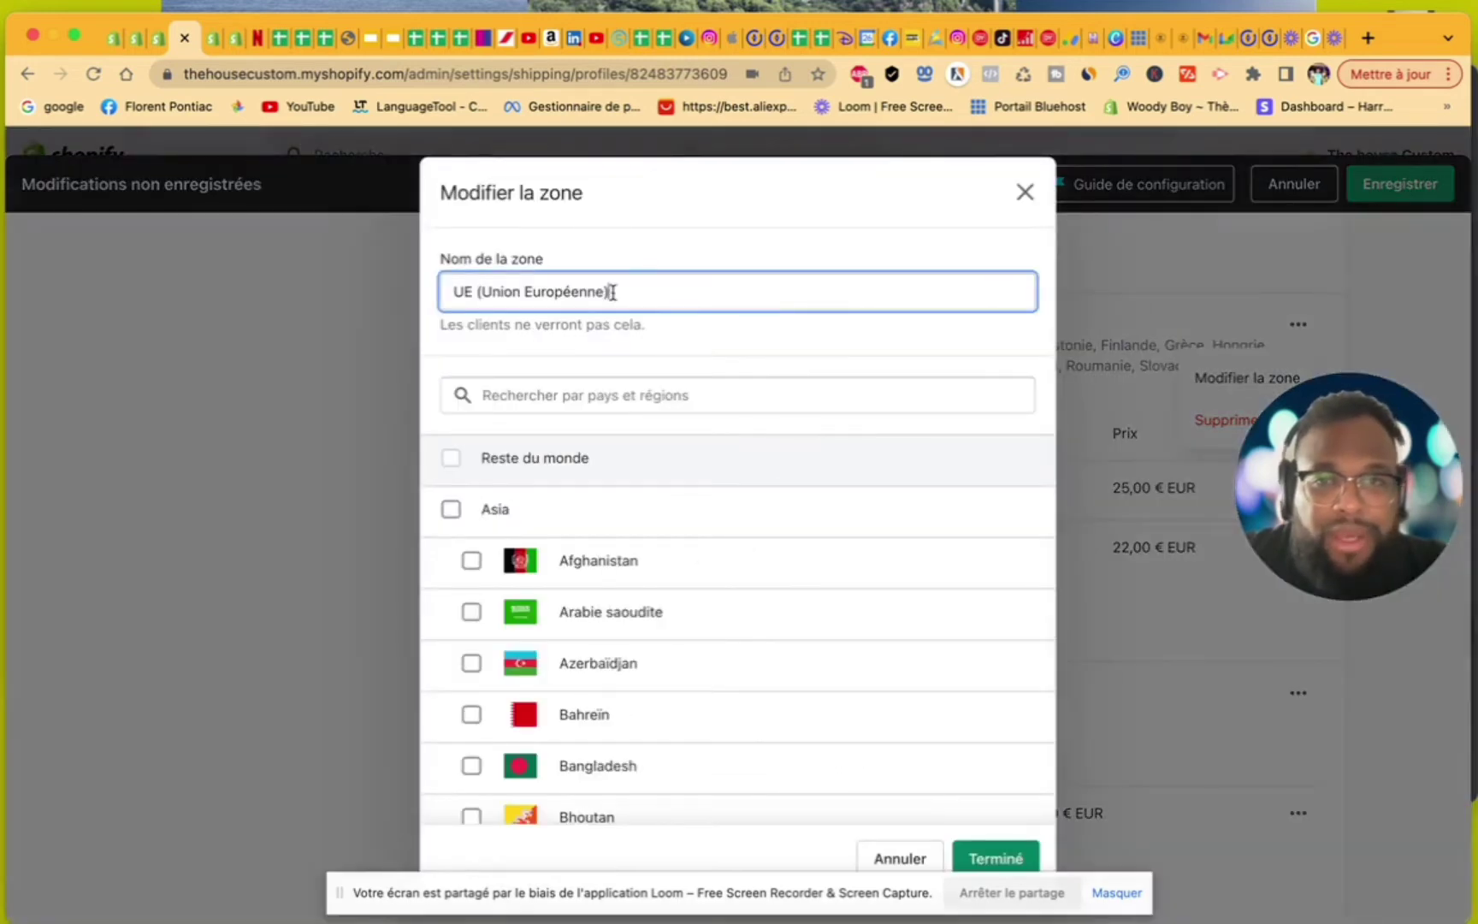
scroll(556, 576, "down", 3)
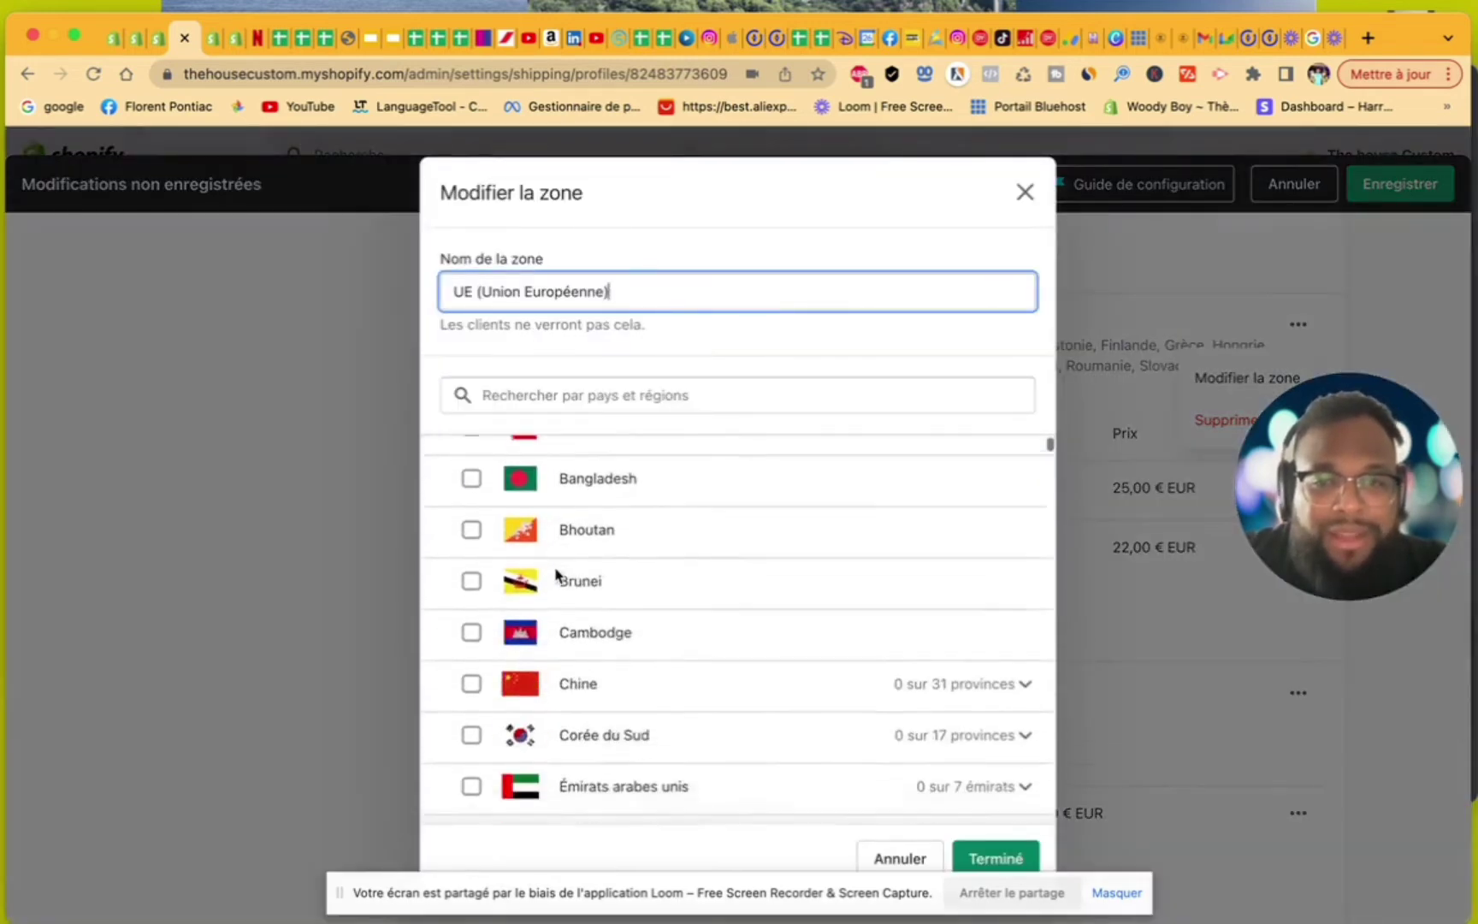
scroll(555, 575, "down", 8)
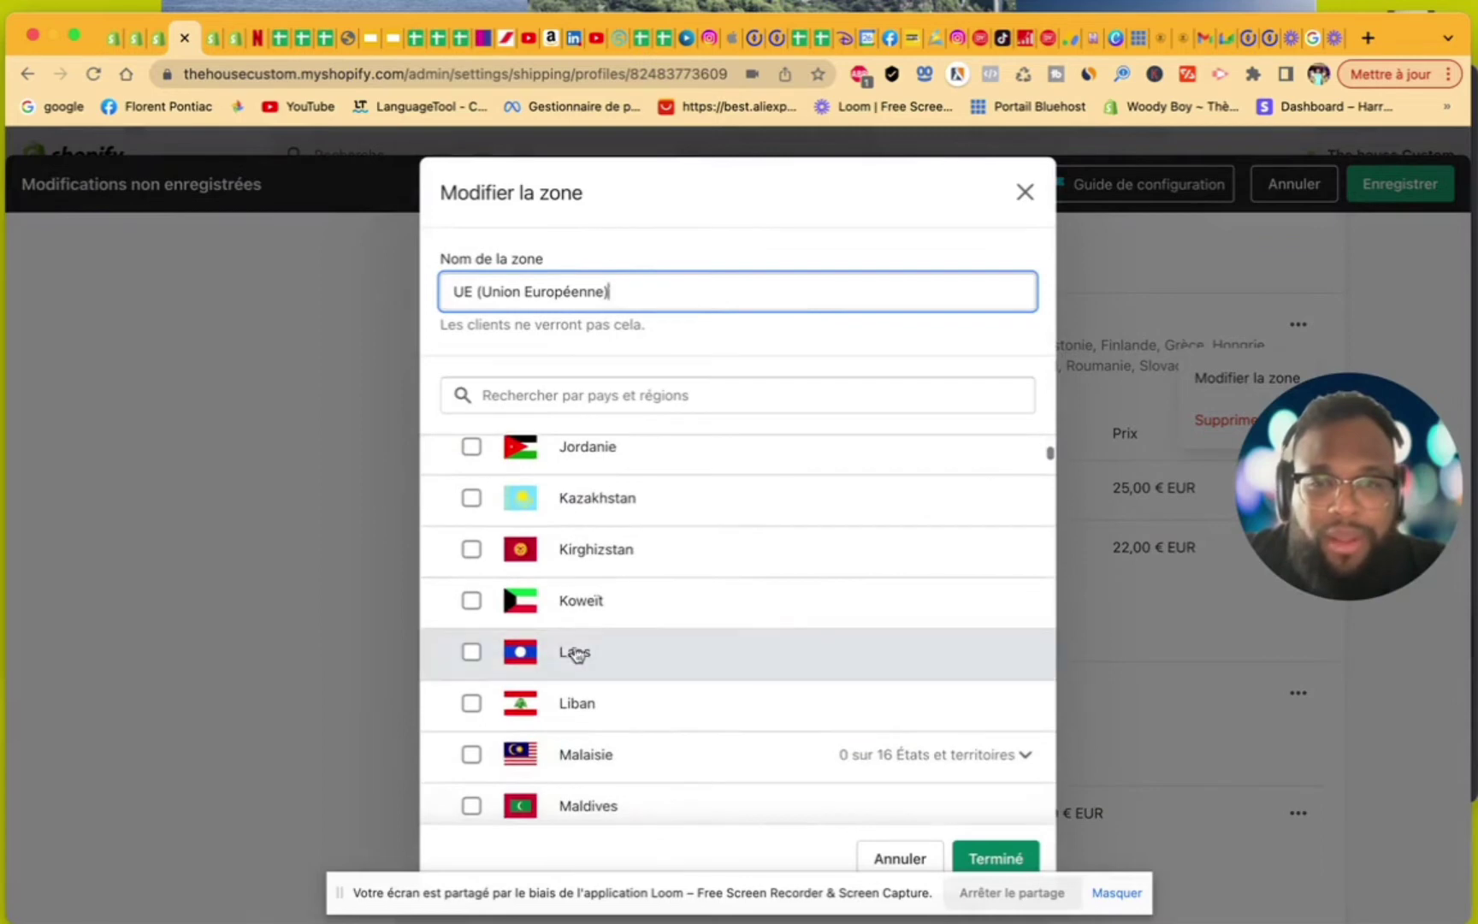
scroll(593, 633, "down", 3)
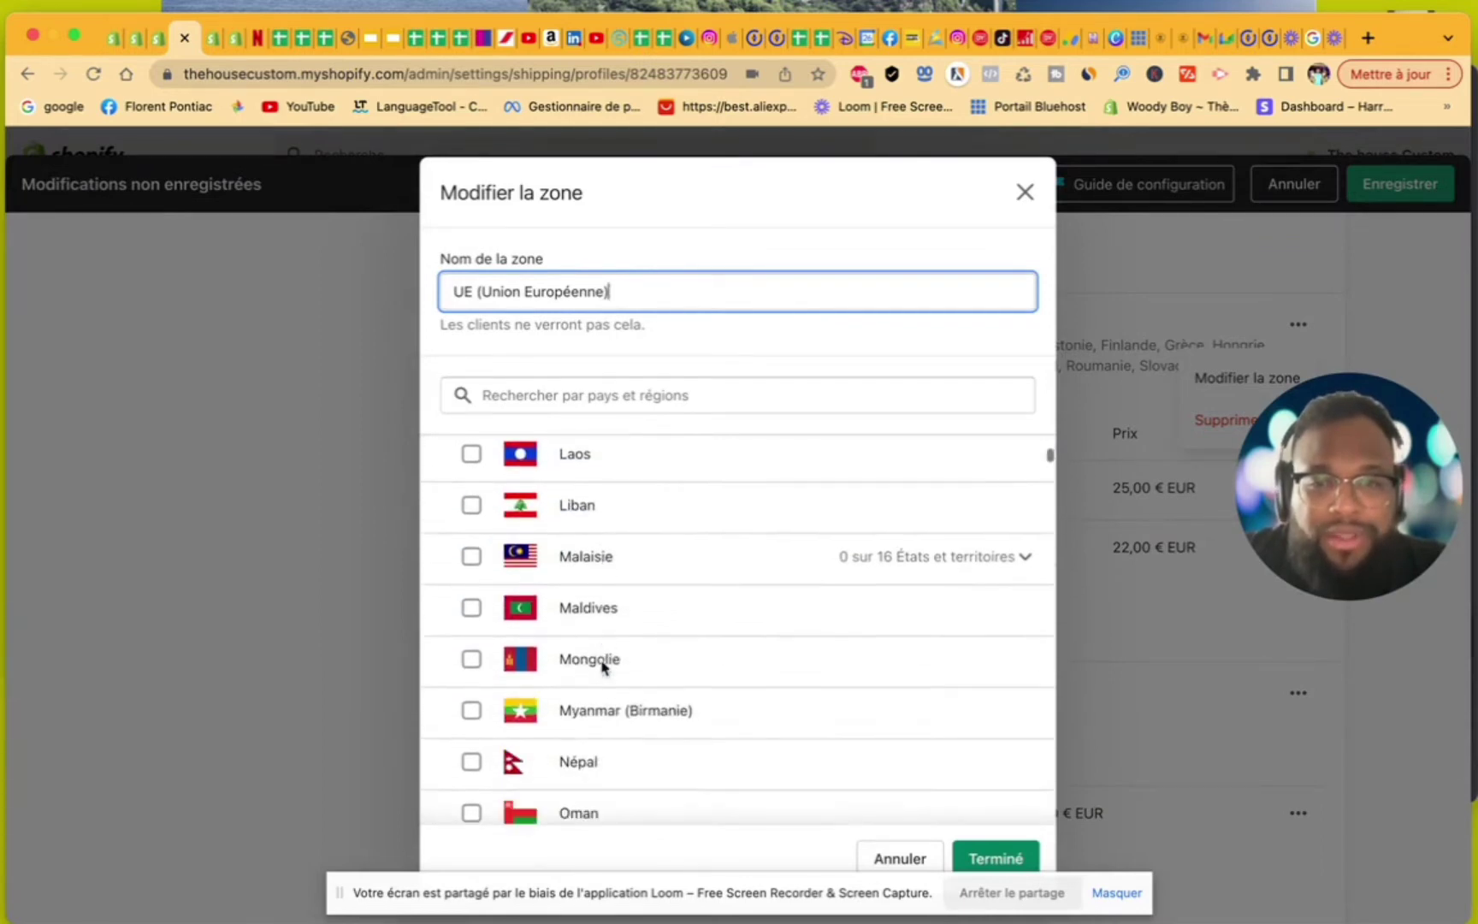
scroll(603, 665, "down", 15)
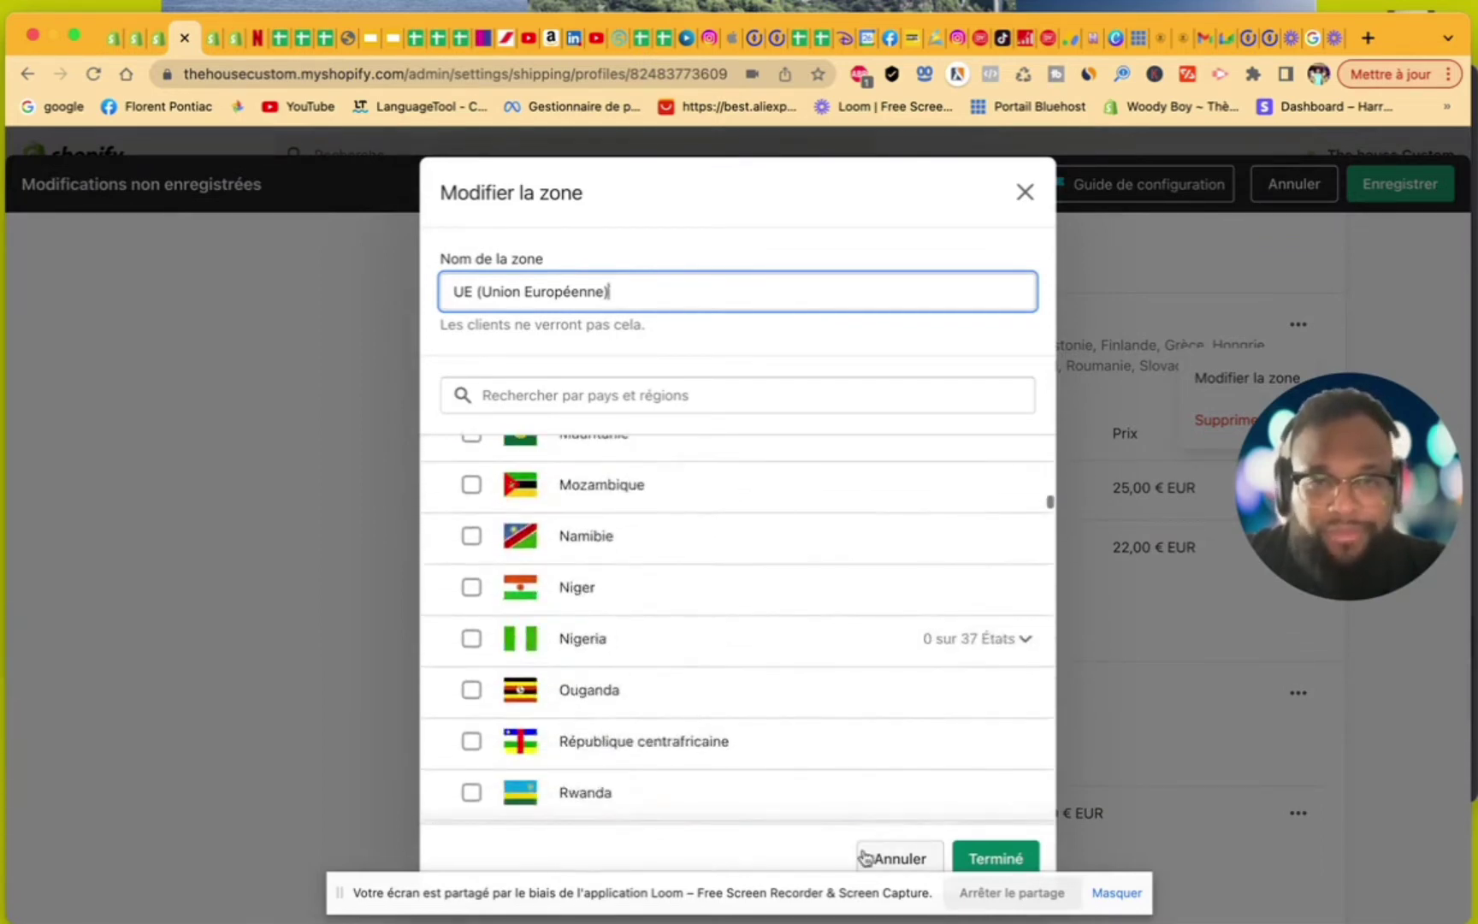
left_click(1026, 193)
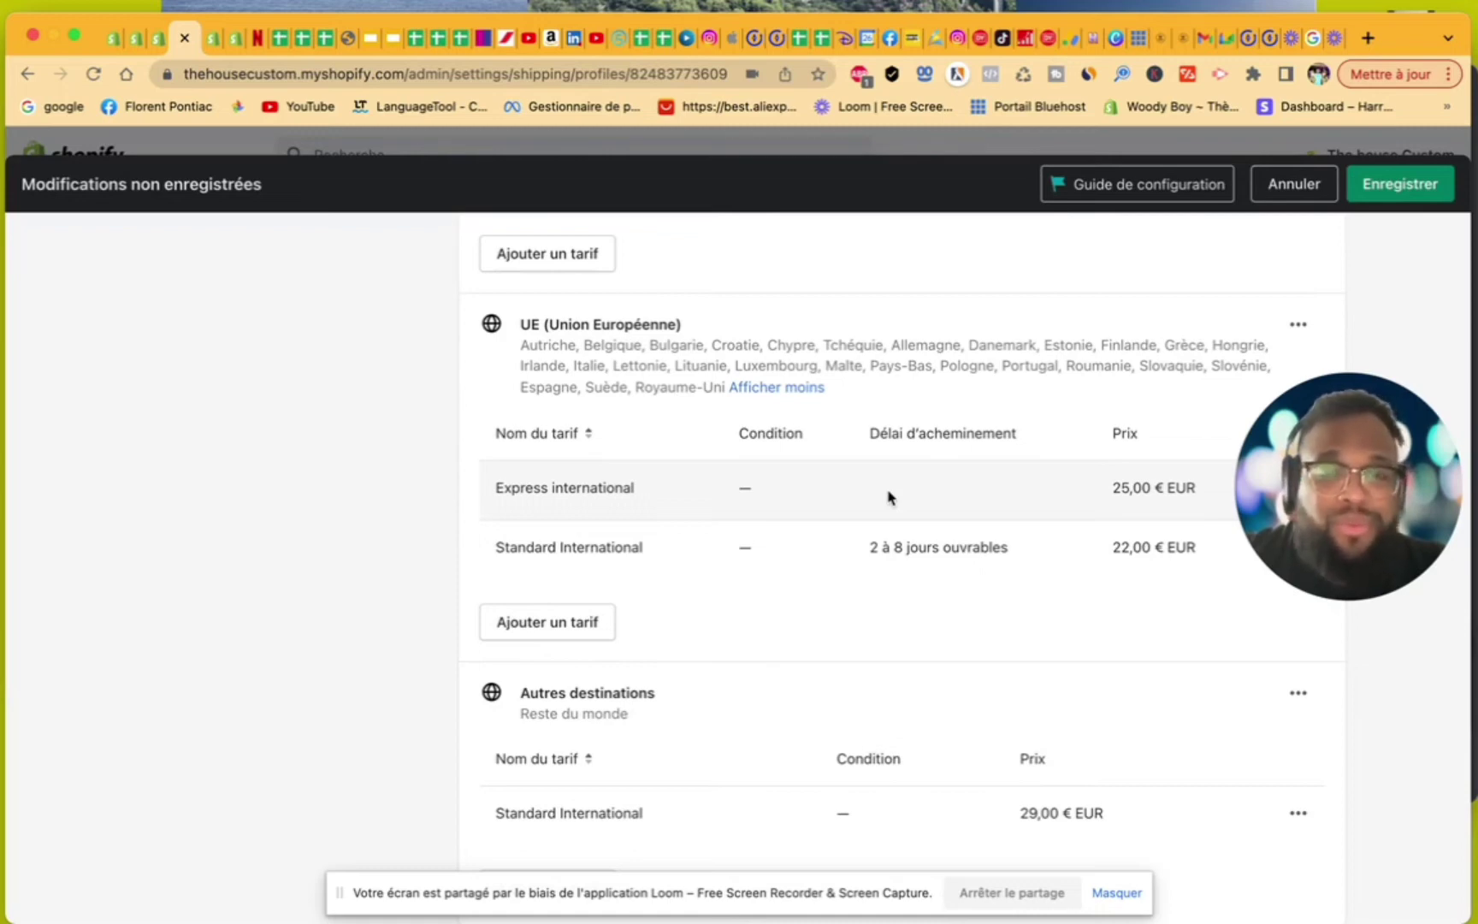
scroll(889, 496, "up", 6)
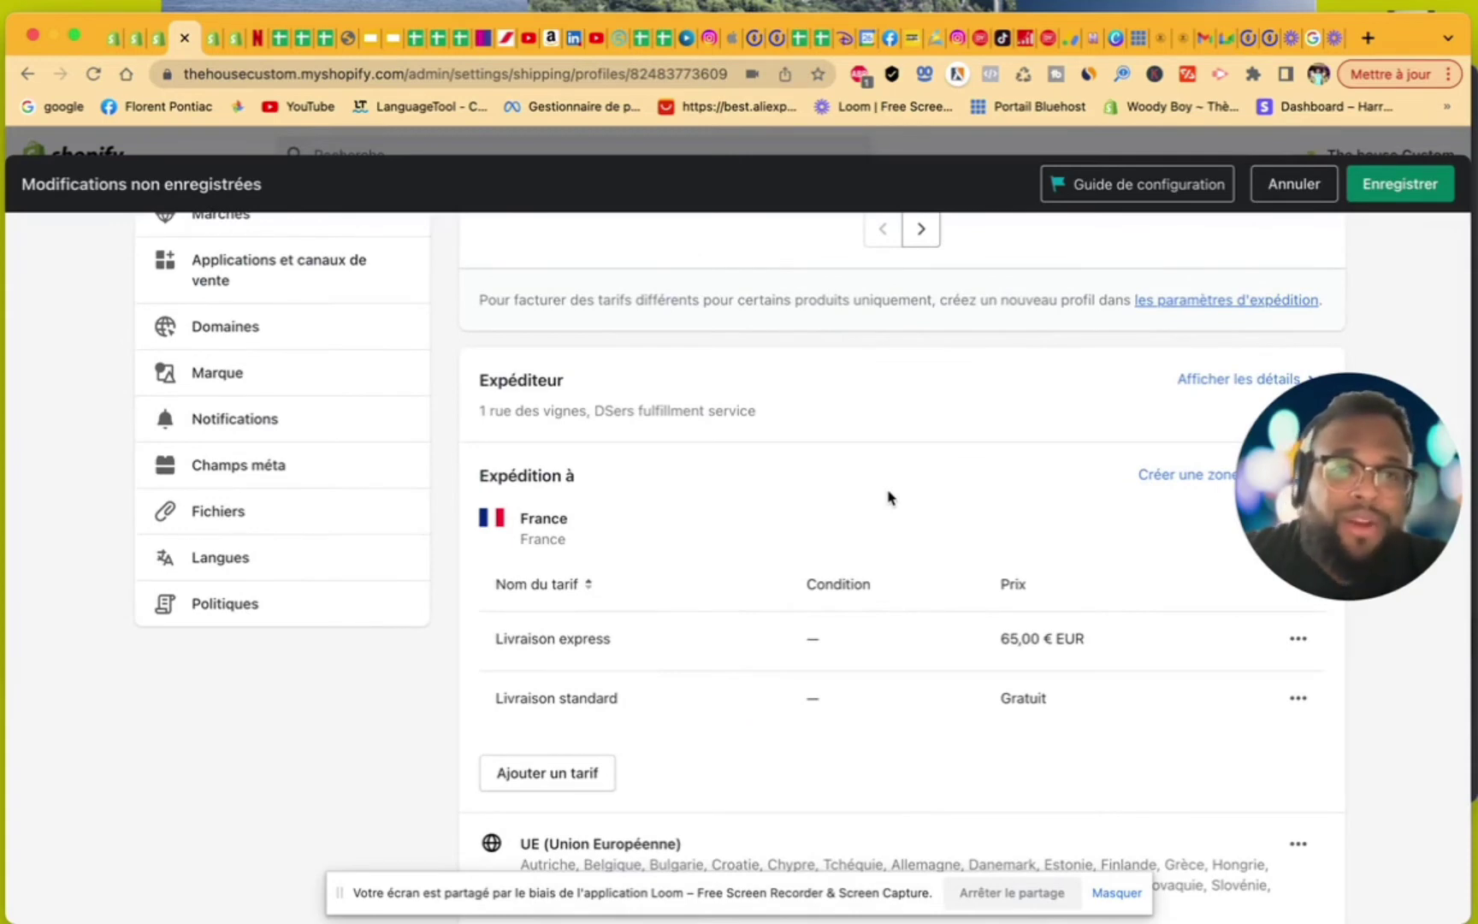
Step: Save the general shipping profile with its new France rates and return to the Expédition et livraison settings
left_click(1387, 192)
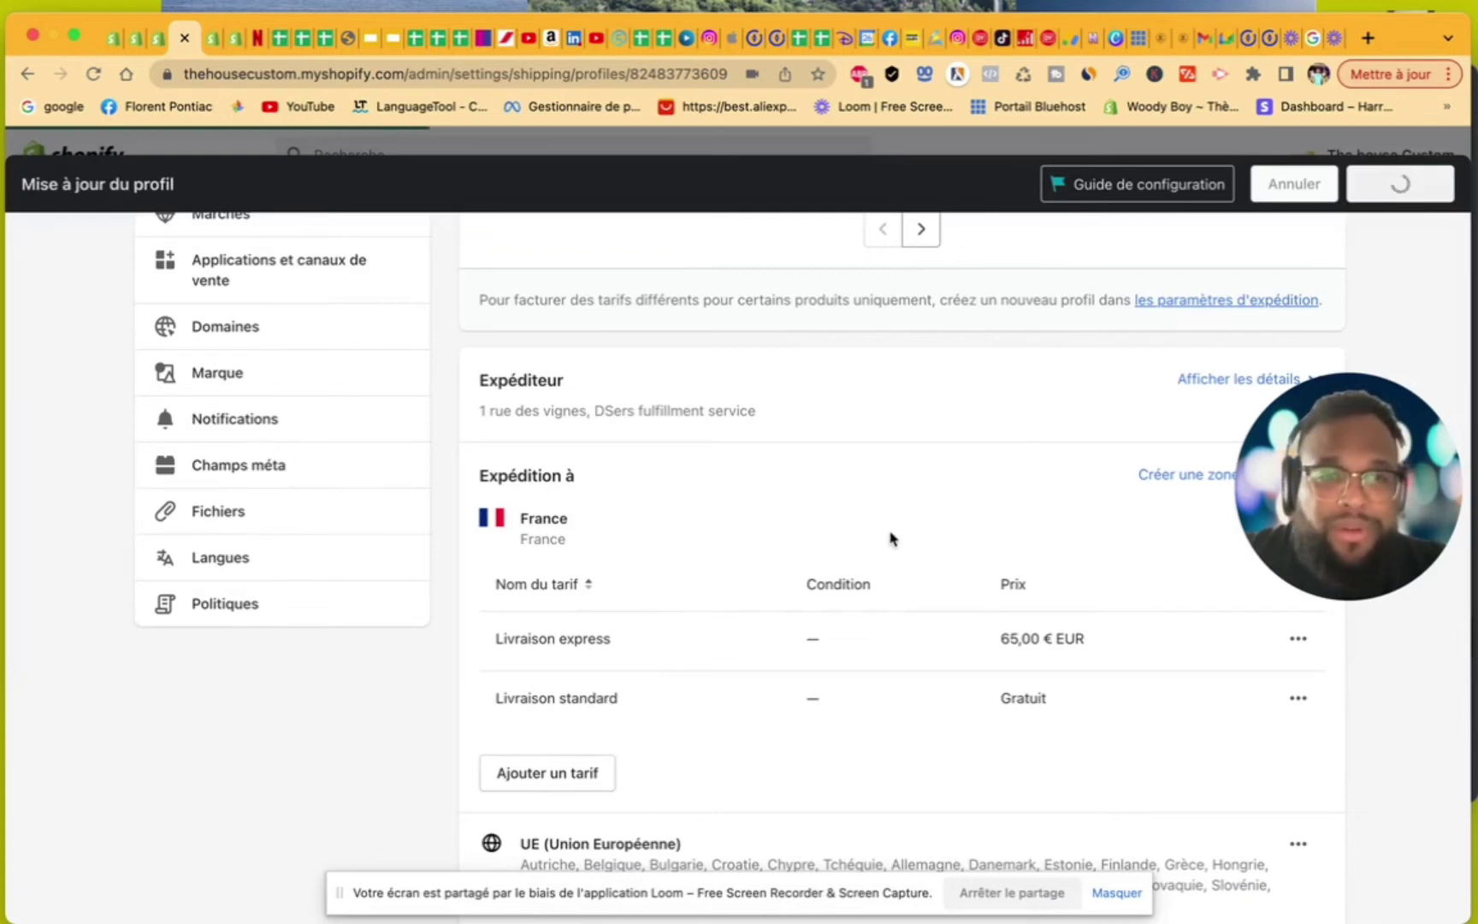
scroll(923, 594, "down", 8)
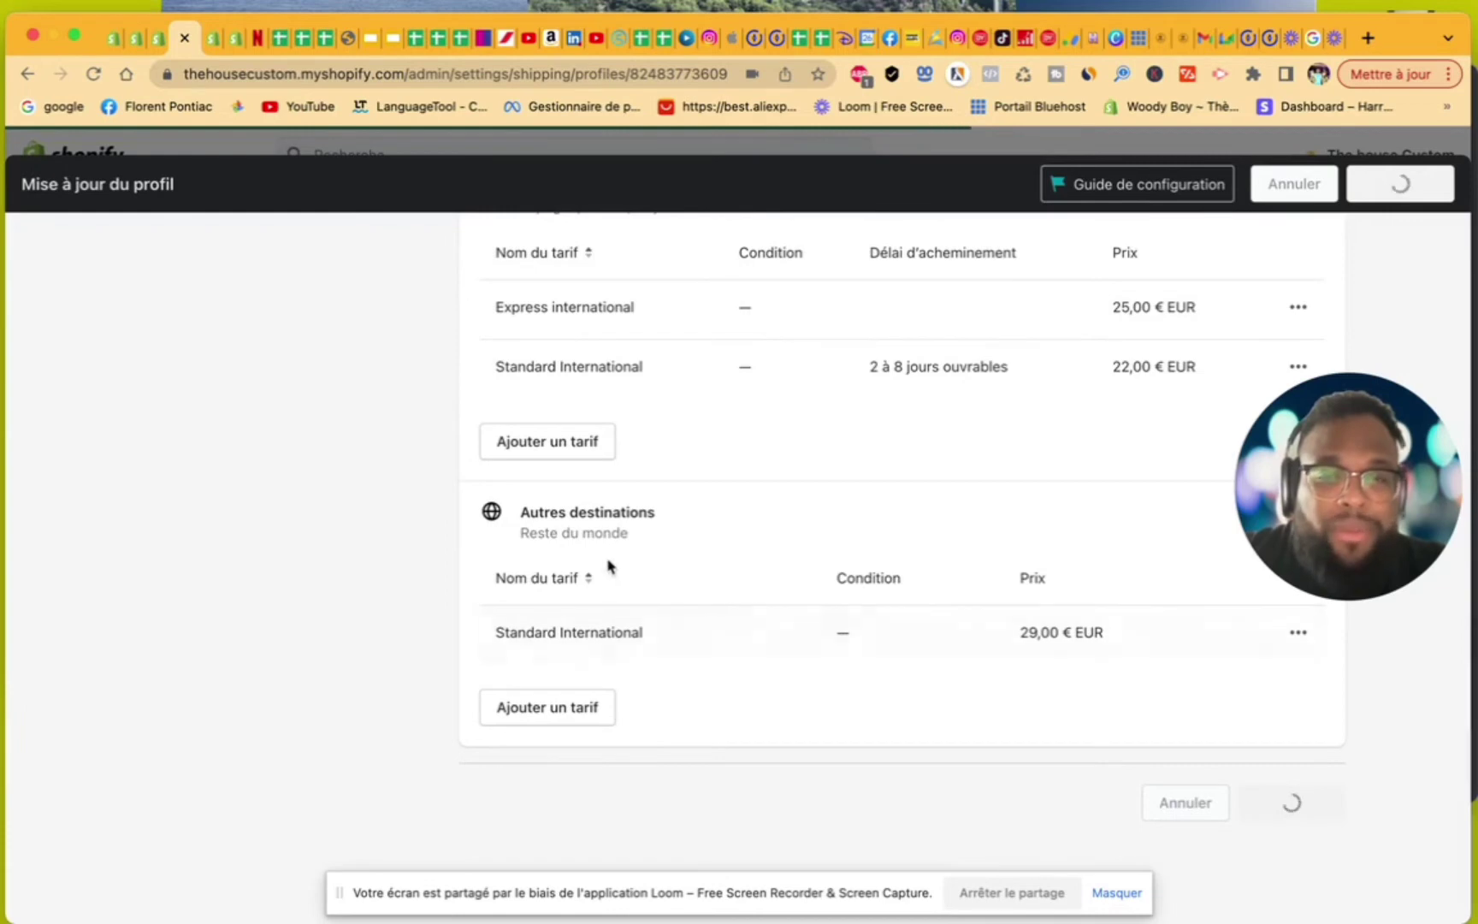
scroll(689, 531, "up", 2)
scroll(689, 531, "up", 5)
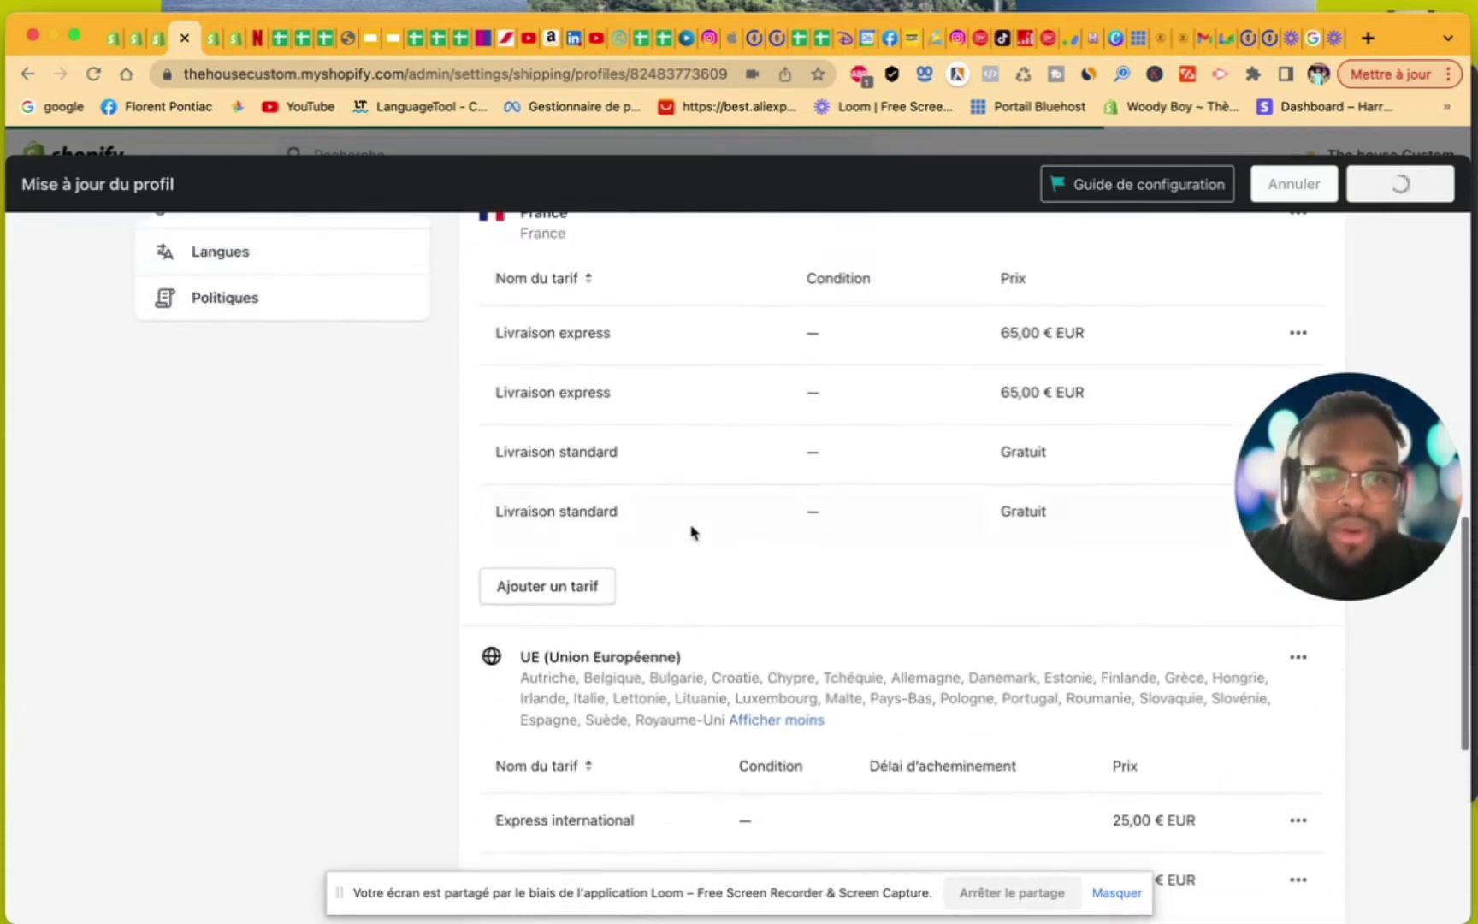
scroll(691, 532, "down", 3)
scroll(689, 539, "down", 3)
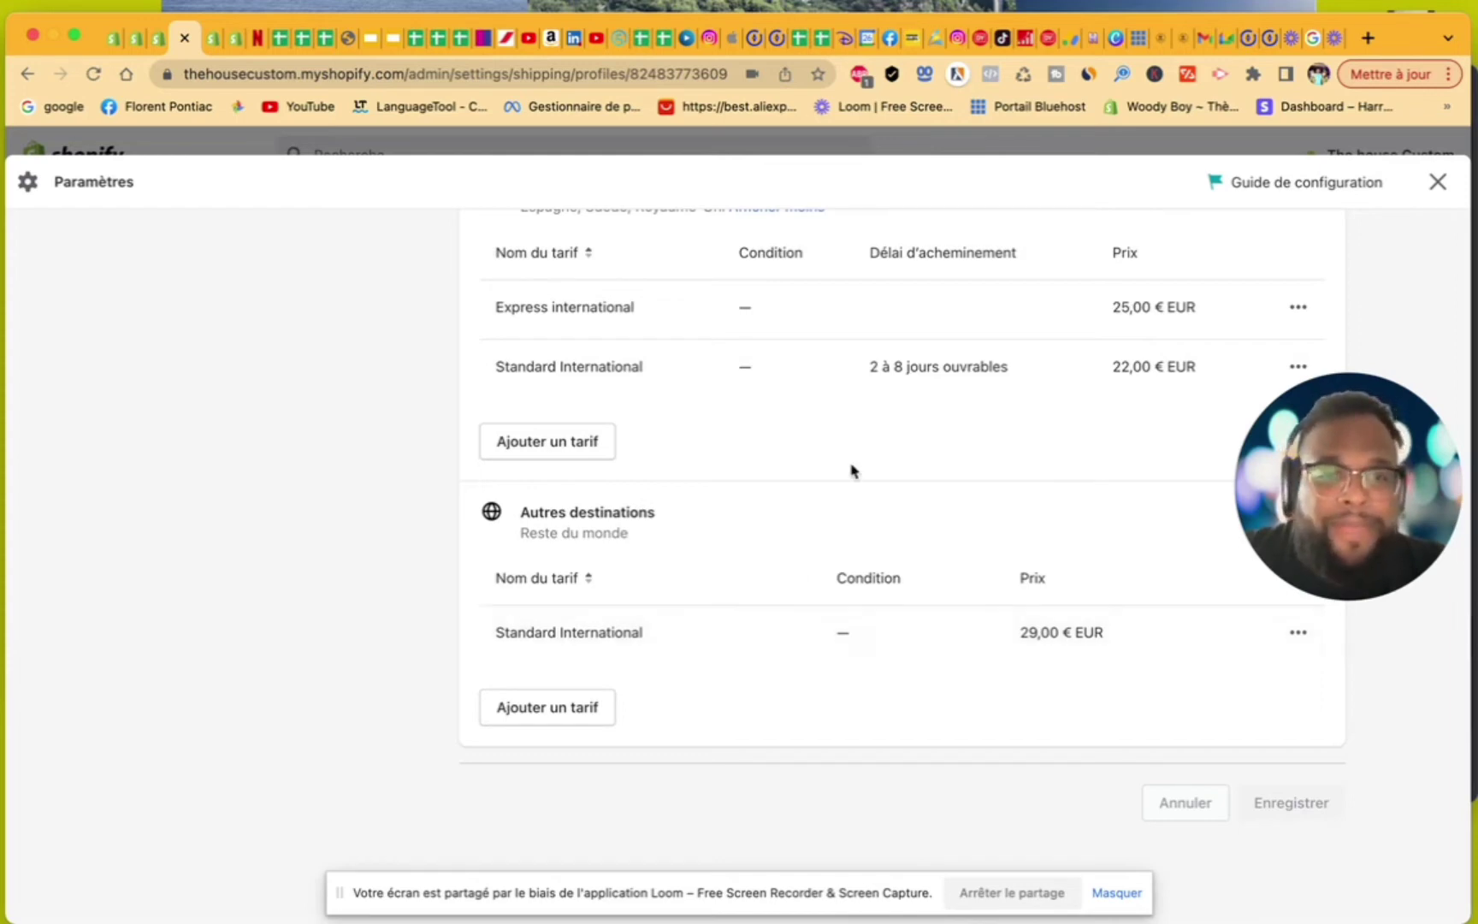
scroll(851, 468, "up", 10)
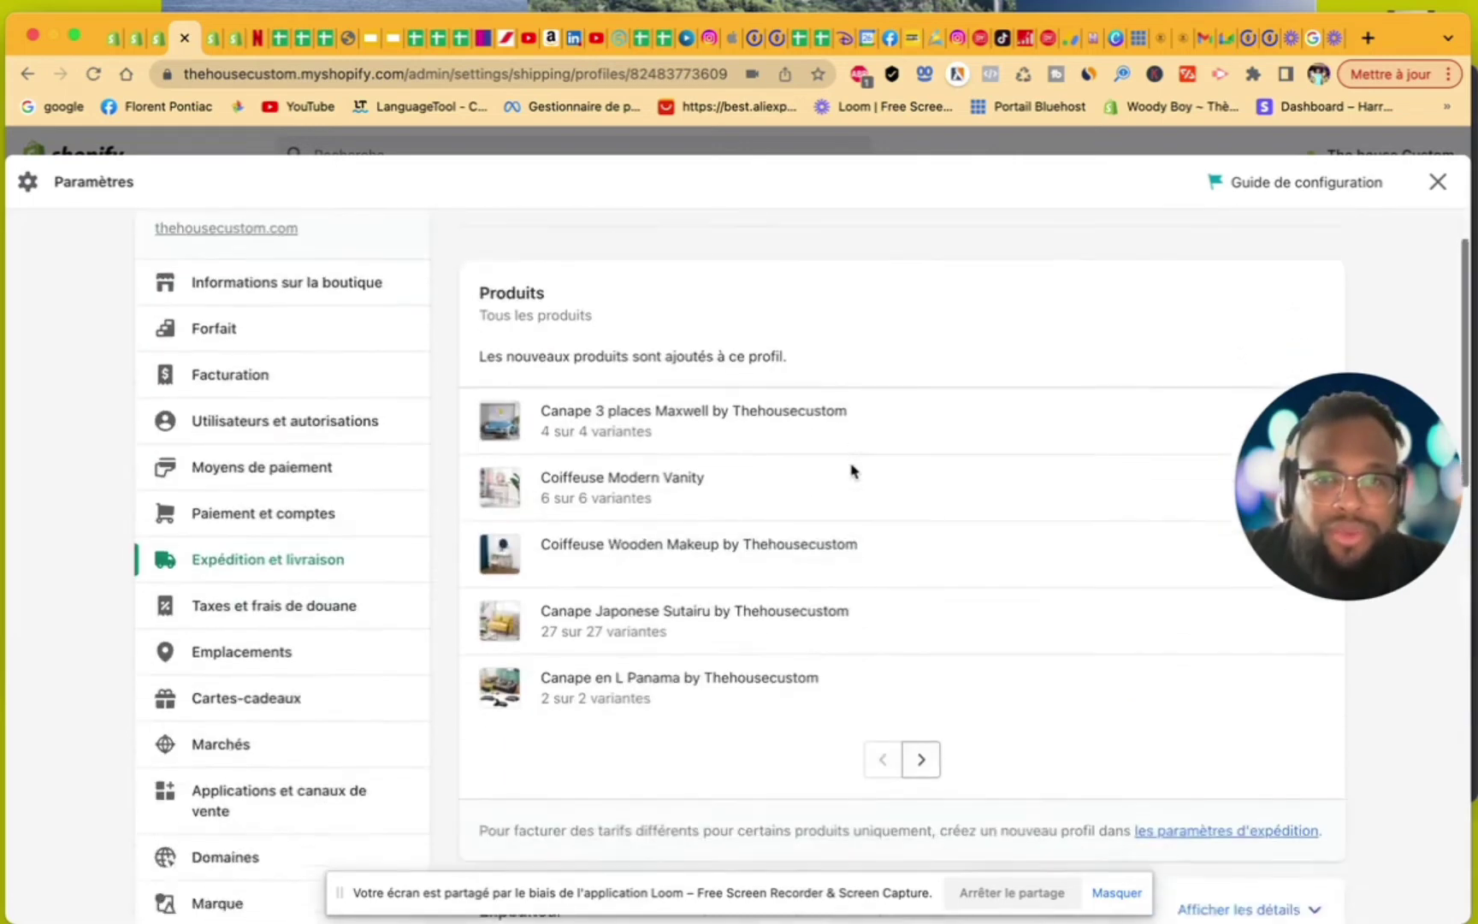
left_click(477, 265)
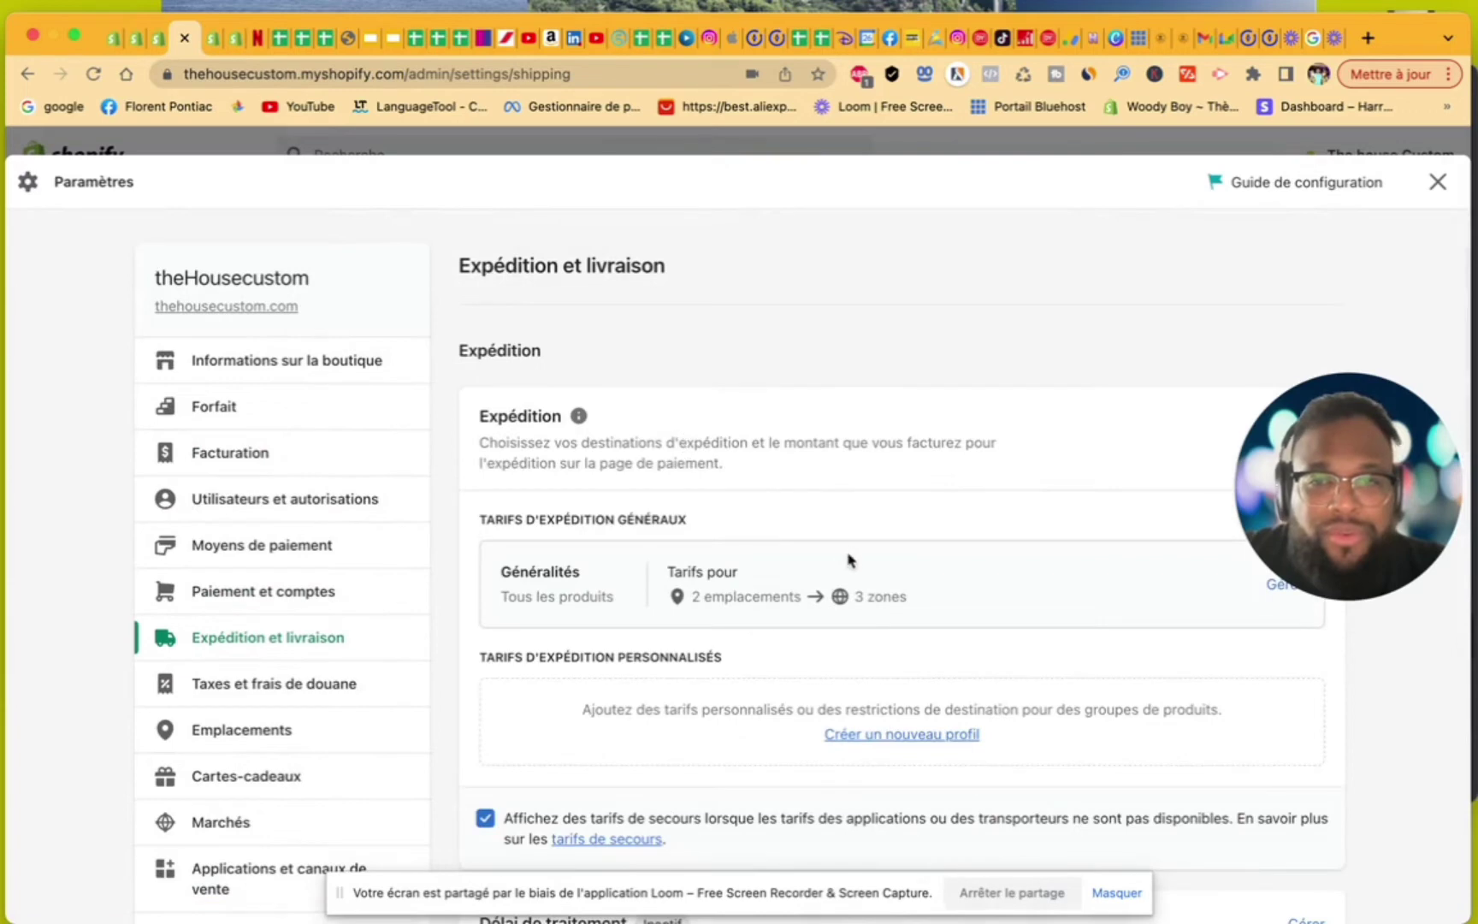
Step: Review the local delivery, in-store pickup, saved packages and shipping label sections of the shipping settings
scroll(847, 561, "down", 3)
scroll(849, 560, "down", 7)
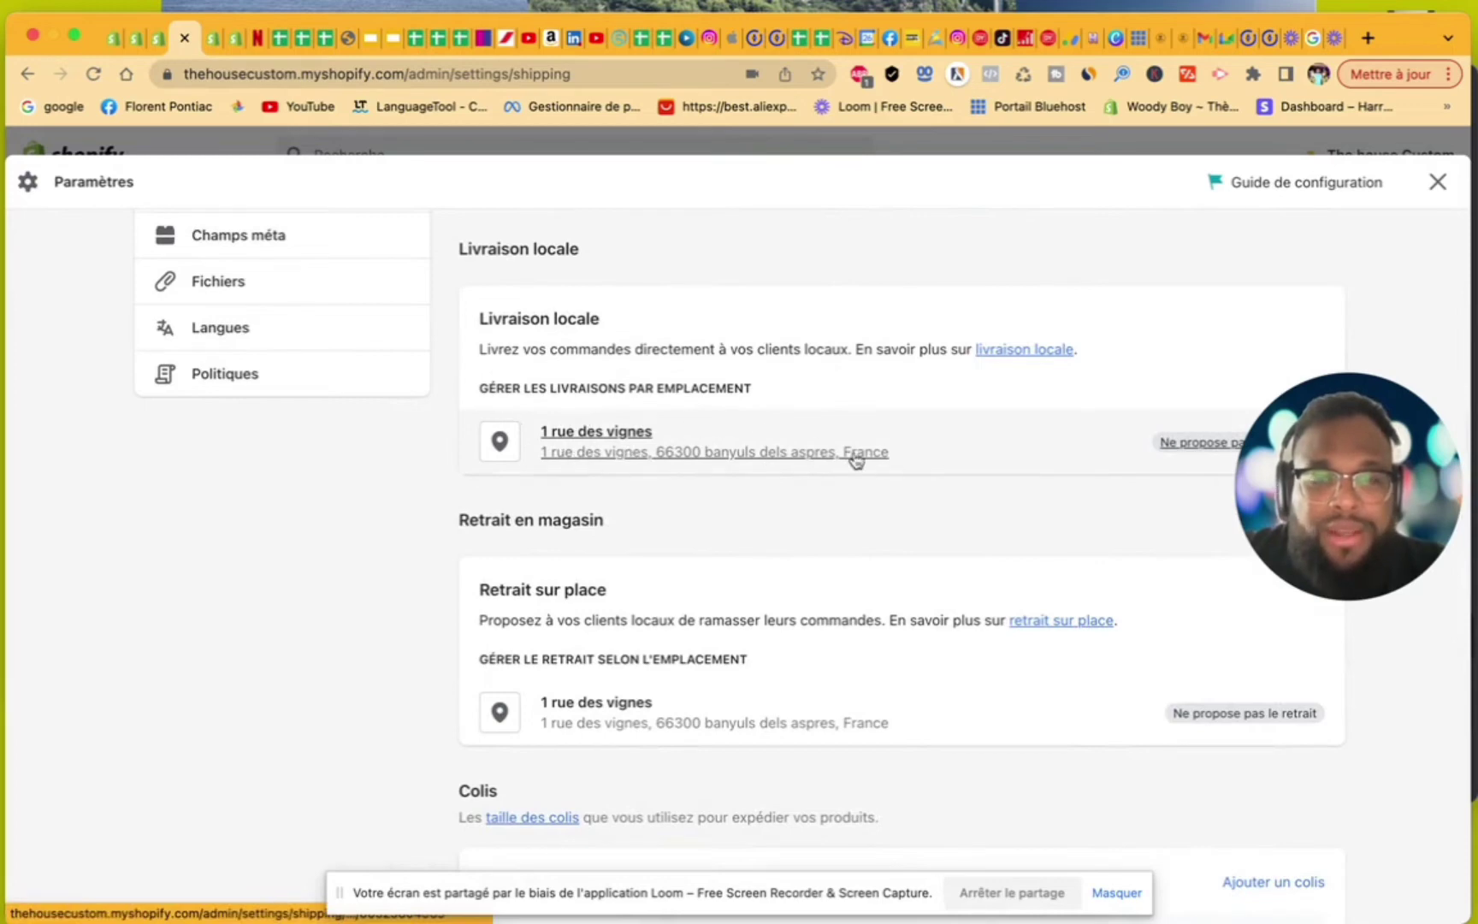
scroll(950, 472, "down", 2)
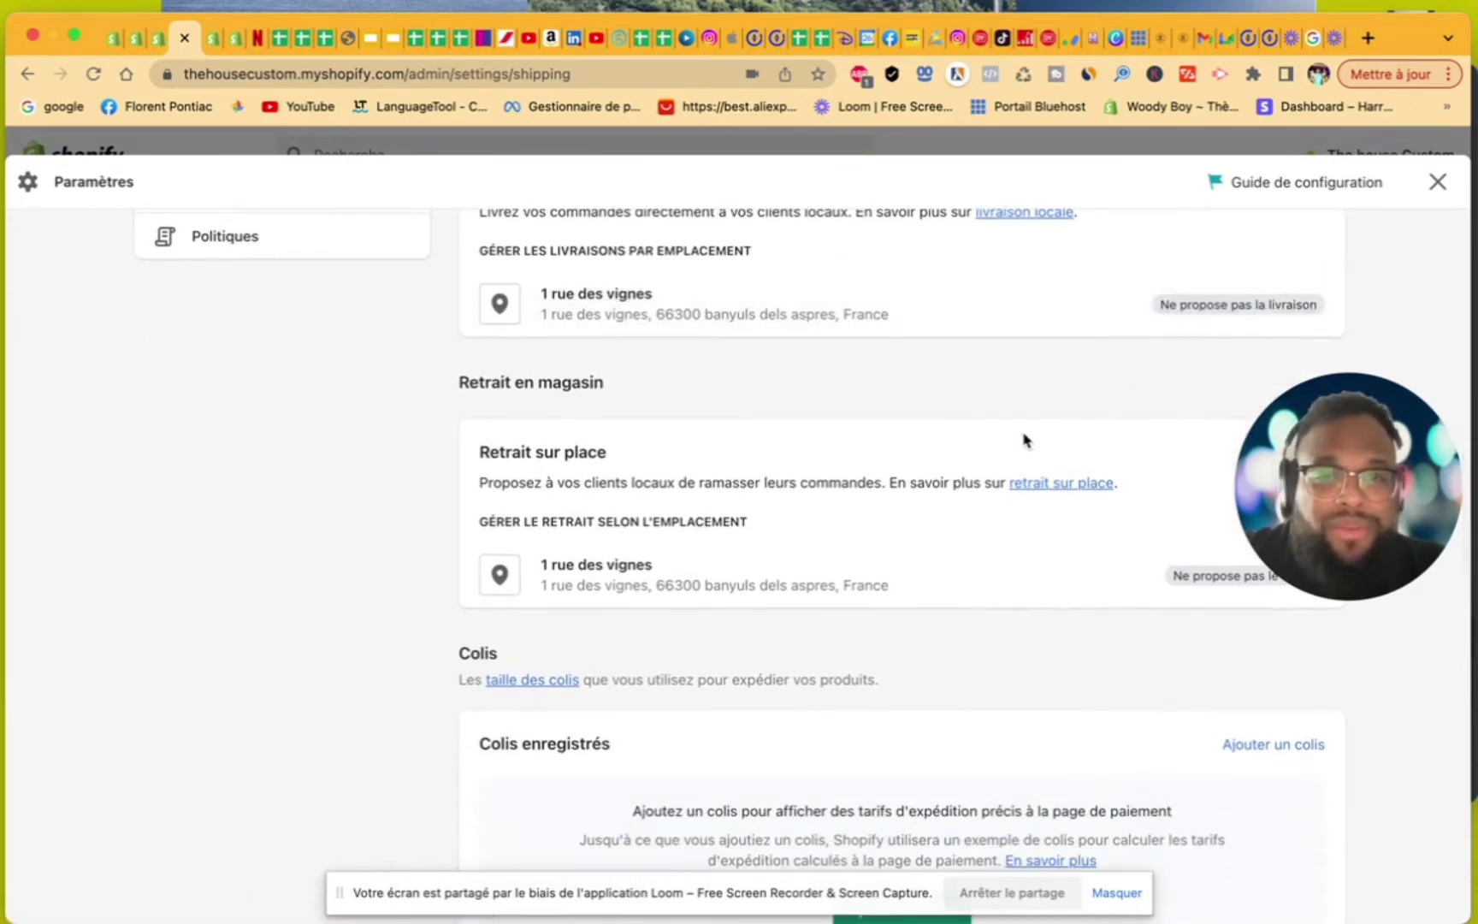
scroll(1025, 440, "down", 5)
scroll(1024, 439, "up", 3)
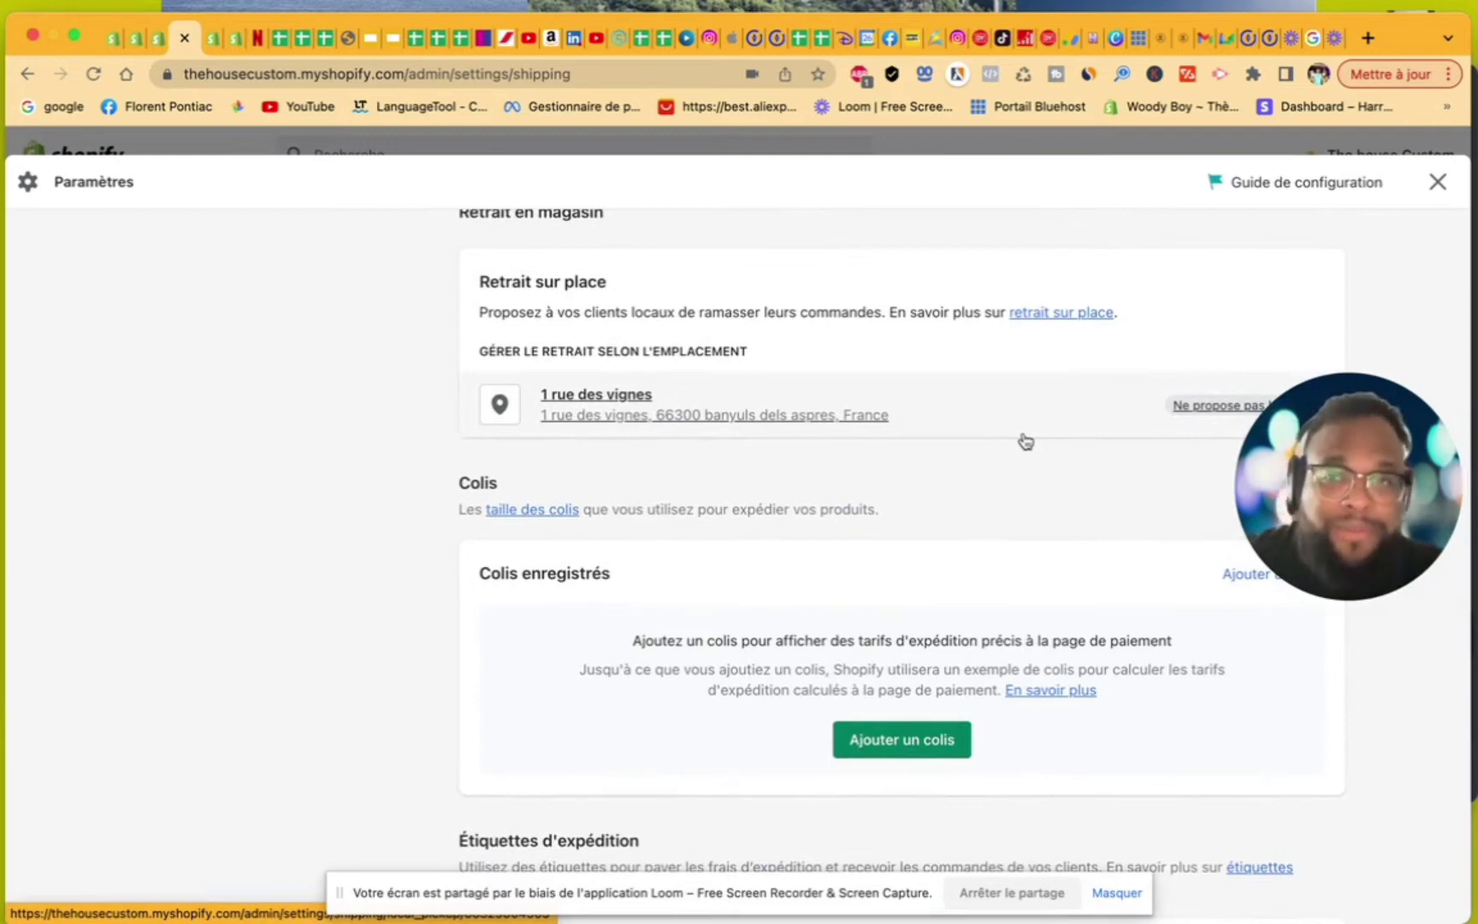
scroll(979, 441, "up", 1)
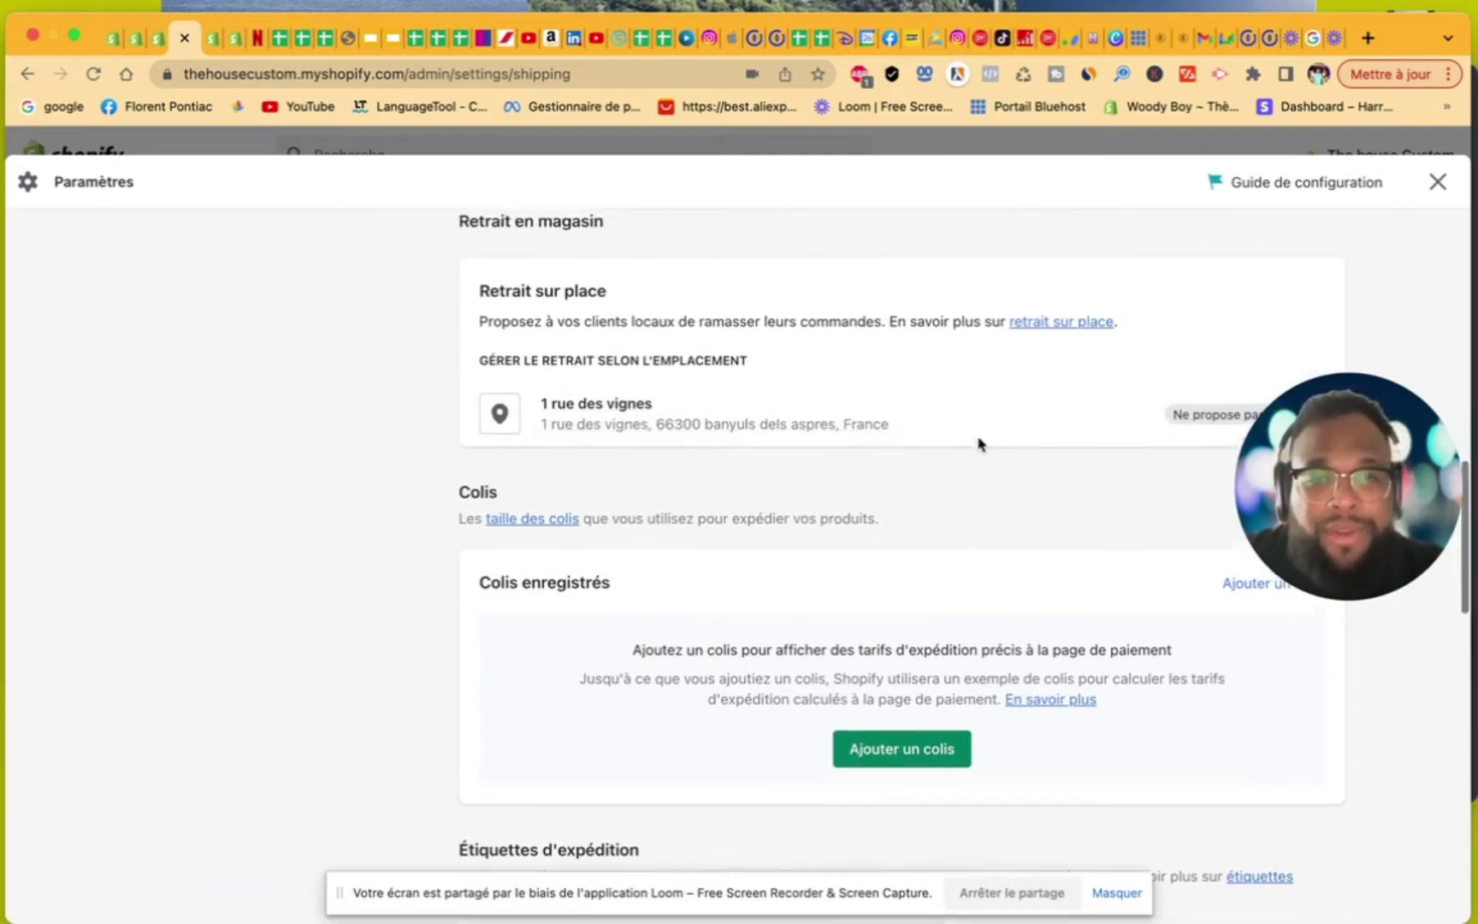
scroll(980, 443, "up", 5)
scroll(979, 444, "down", 3)
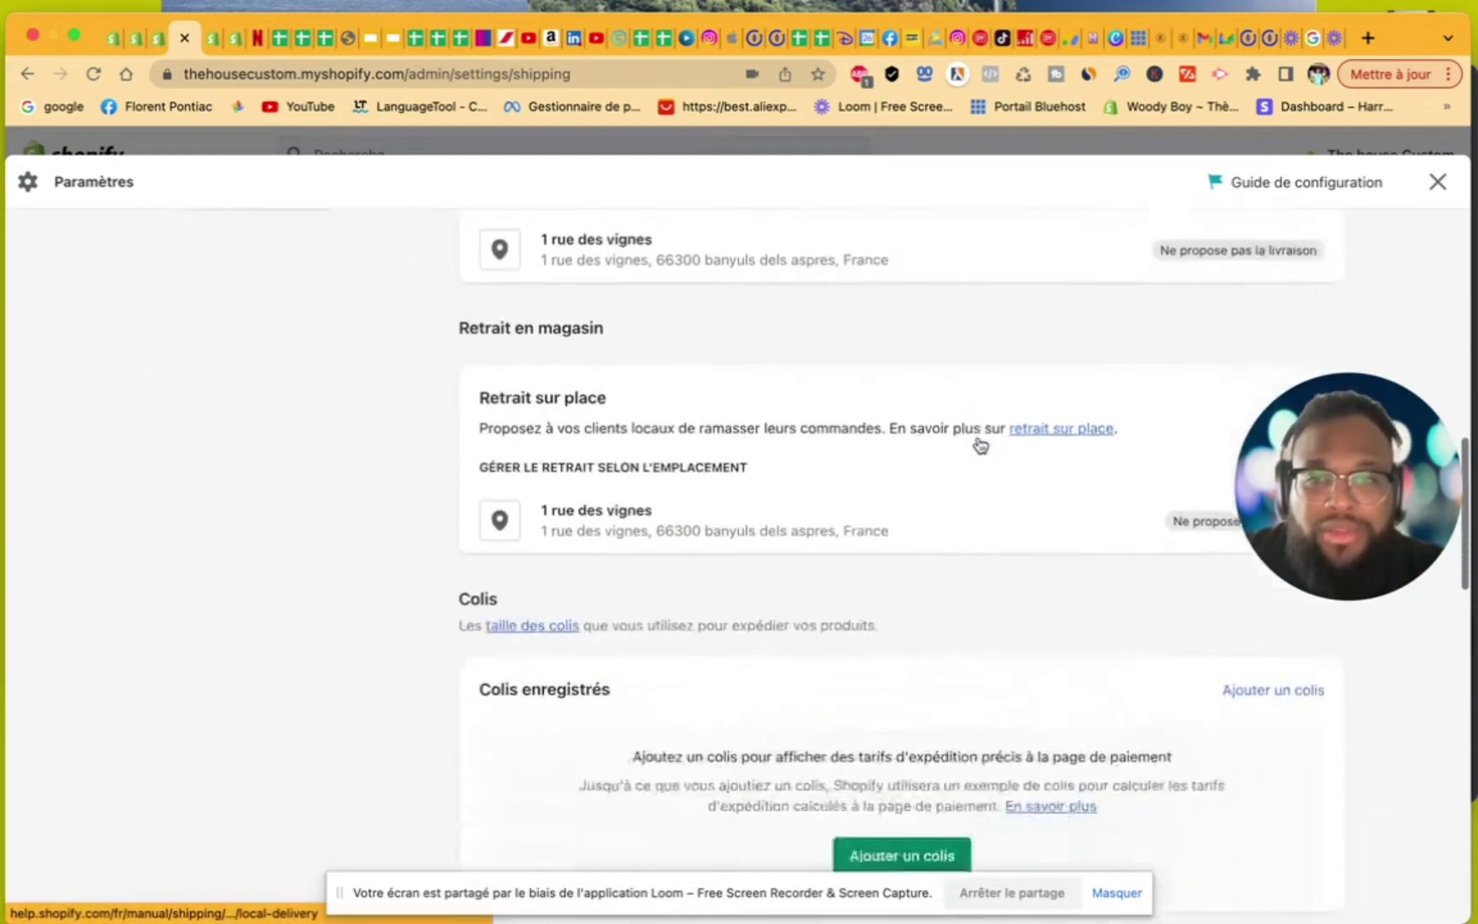
scroll(979, 443, "down", 5)
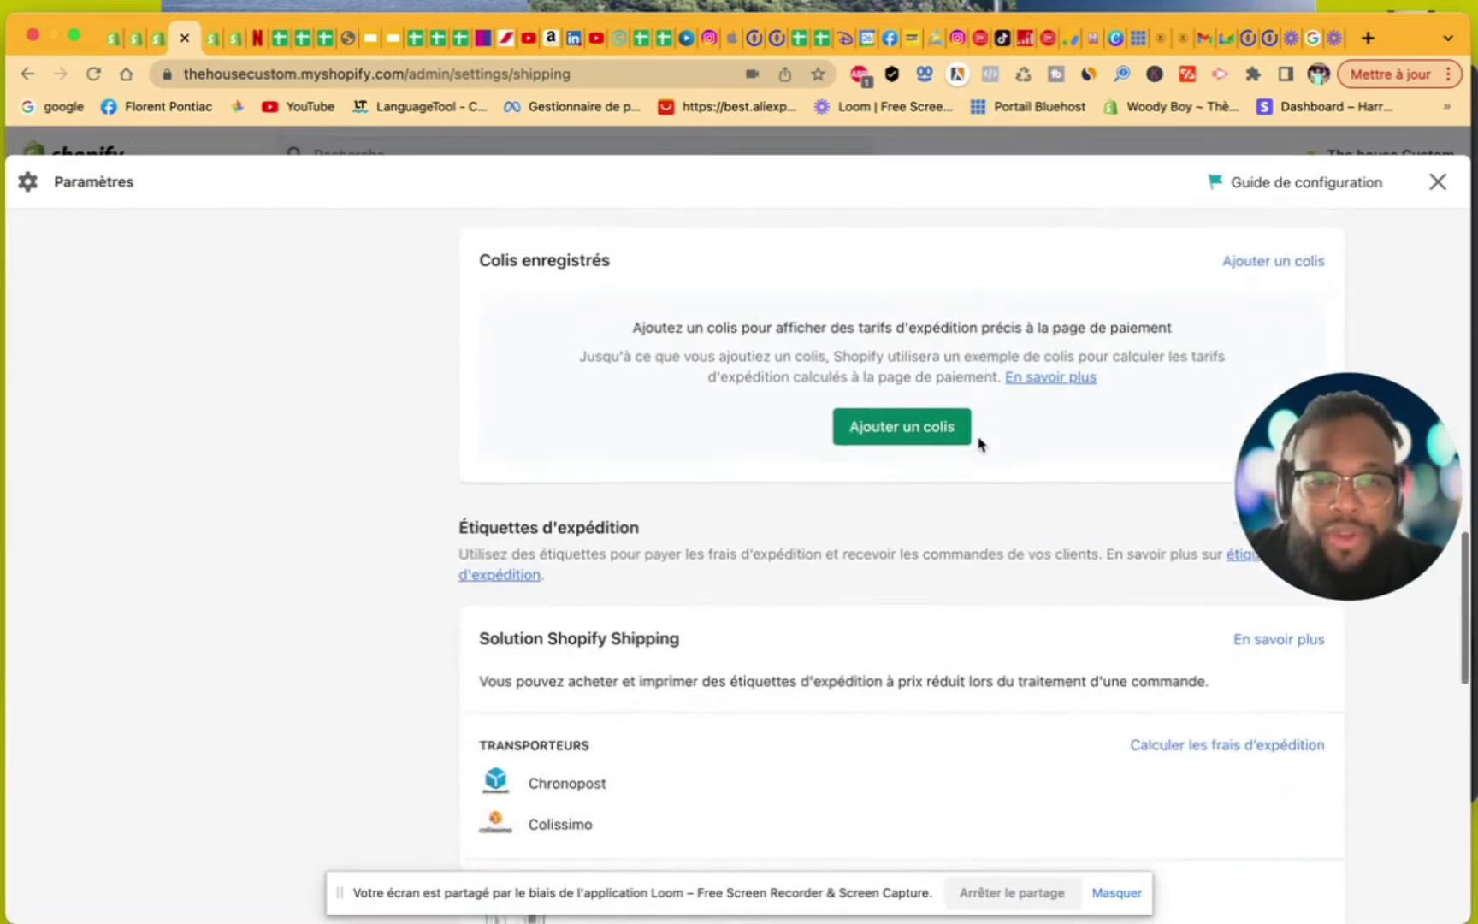
scroll(979, 443, "down", 2)
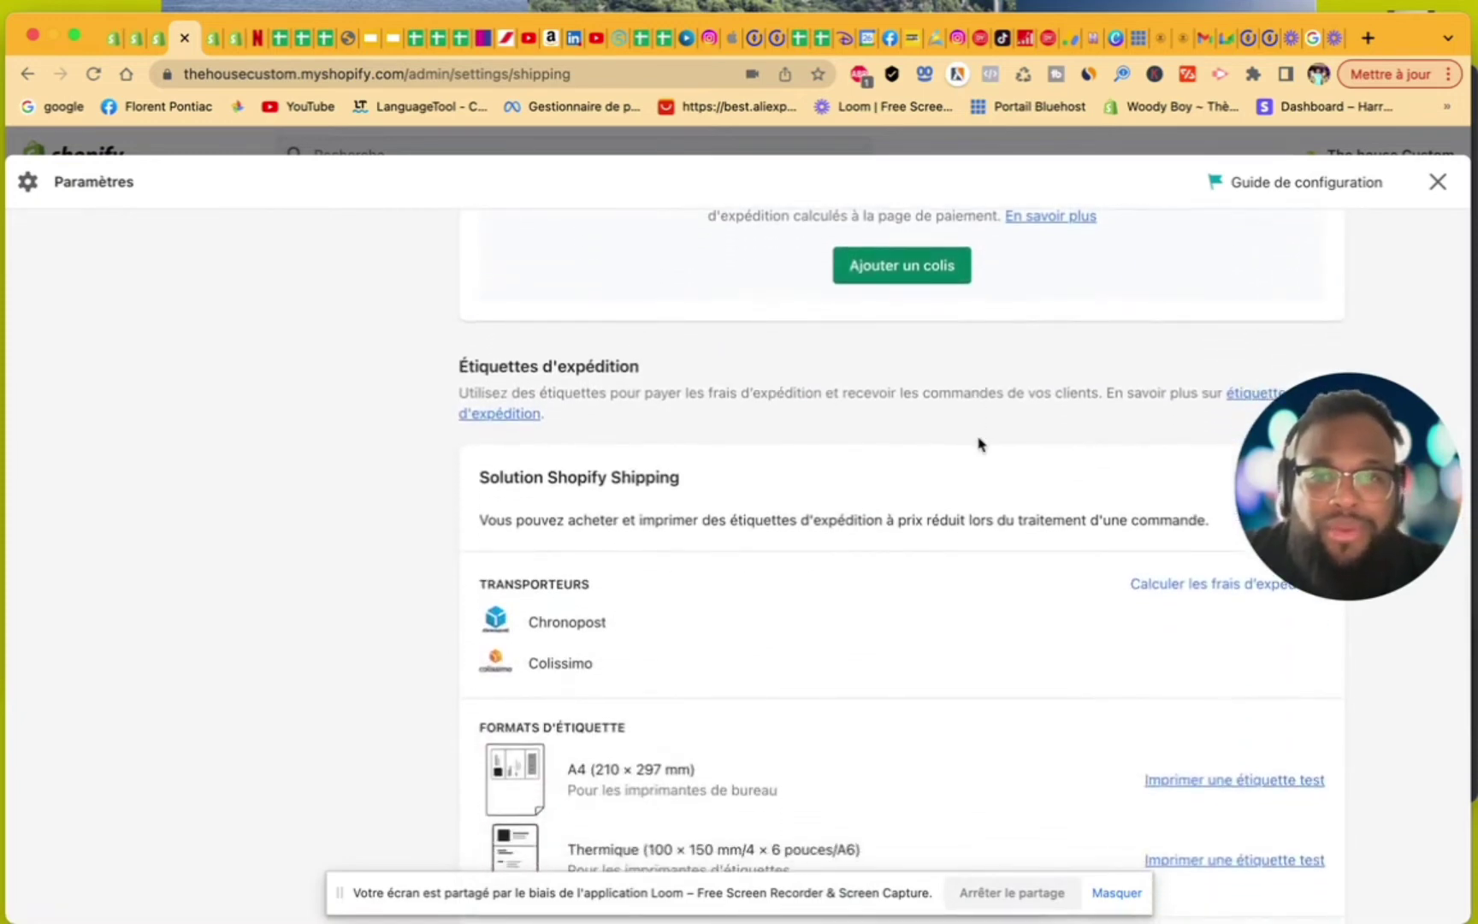
Step: Open the form for adding a package, look over its packaging type and dimension fields, and close it without adding one
scroll(979, 443, "up", 3)
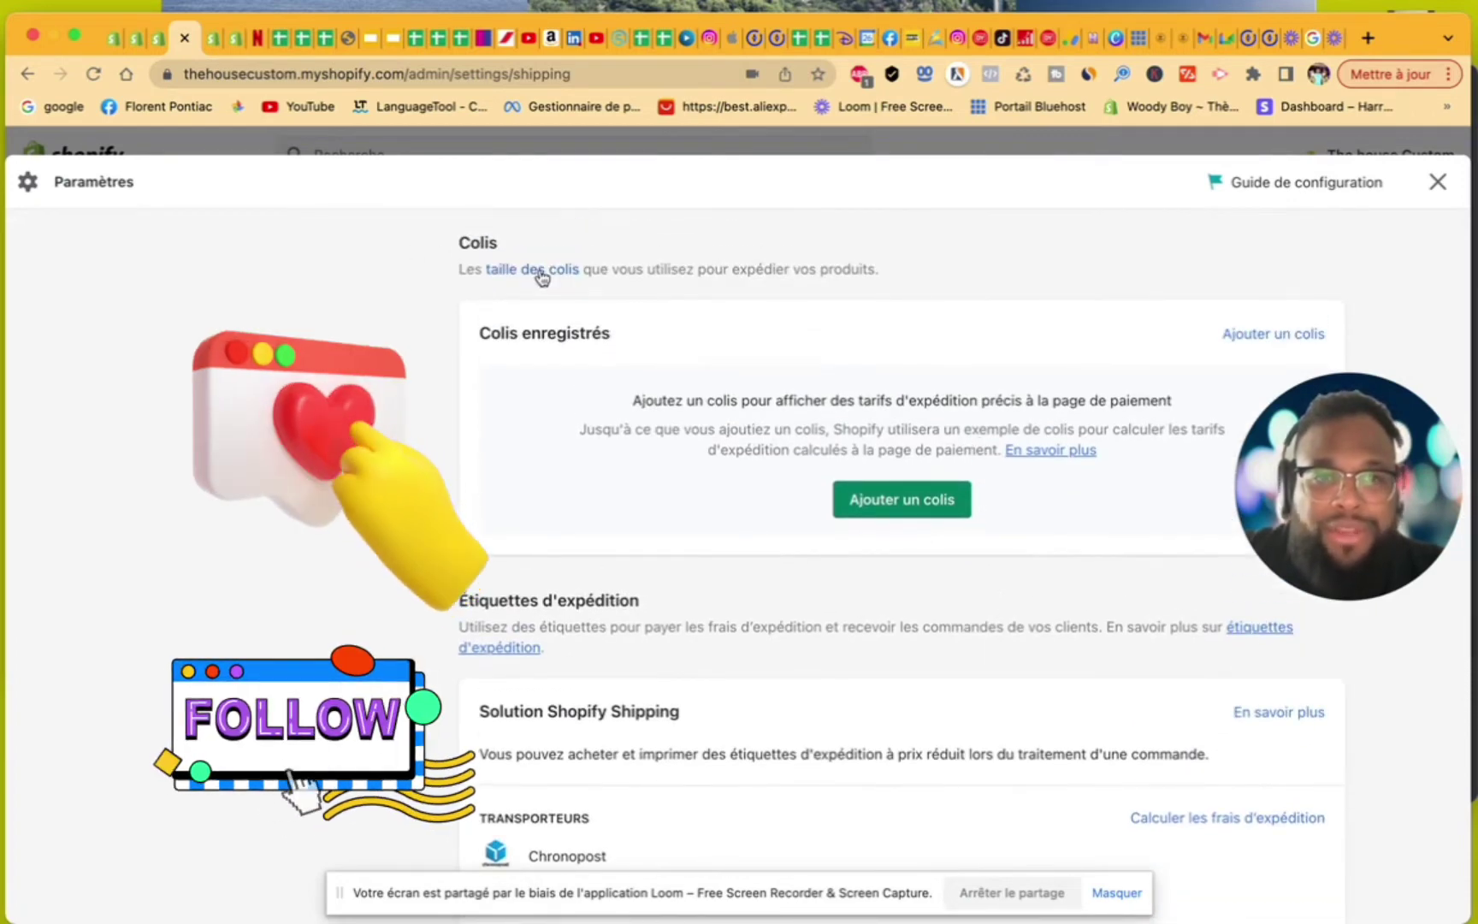
left_click(1248, 333)
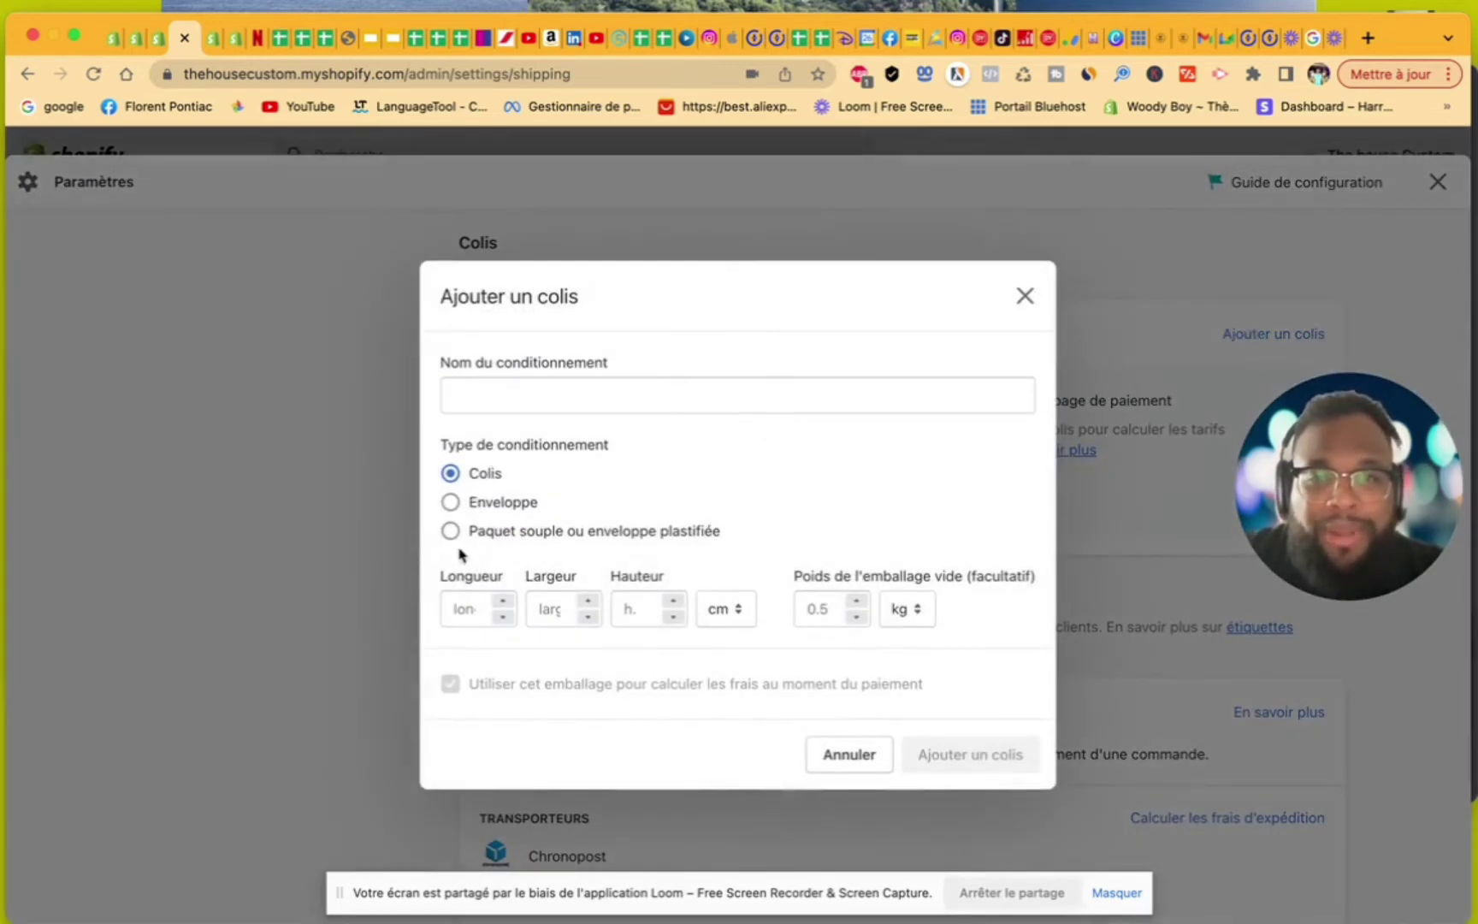
left_click(1024, 296)
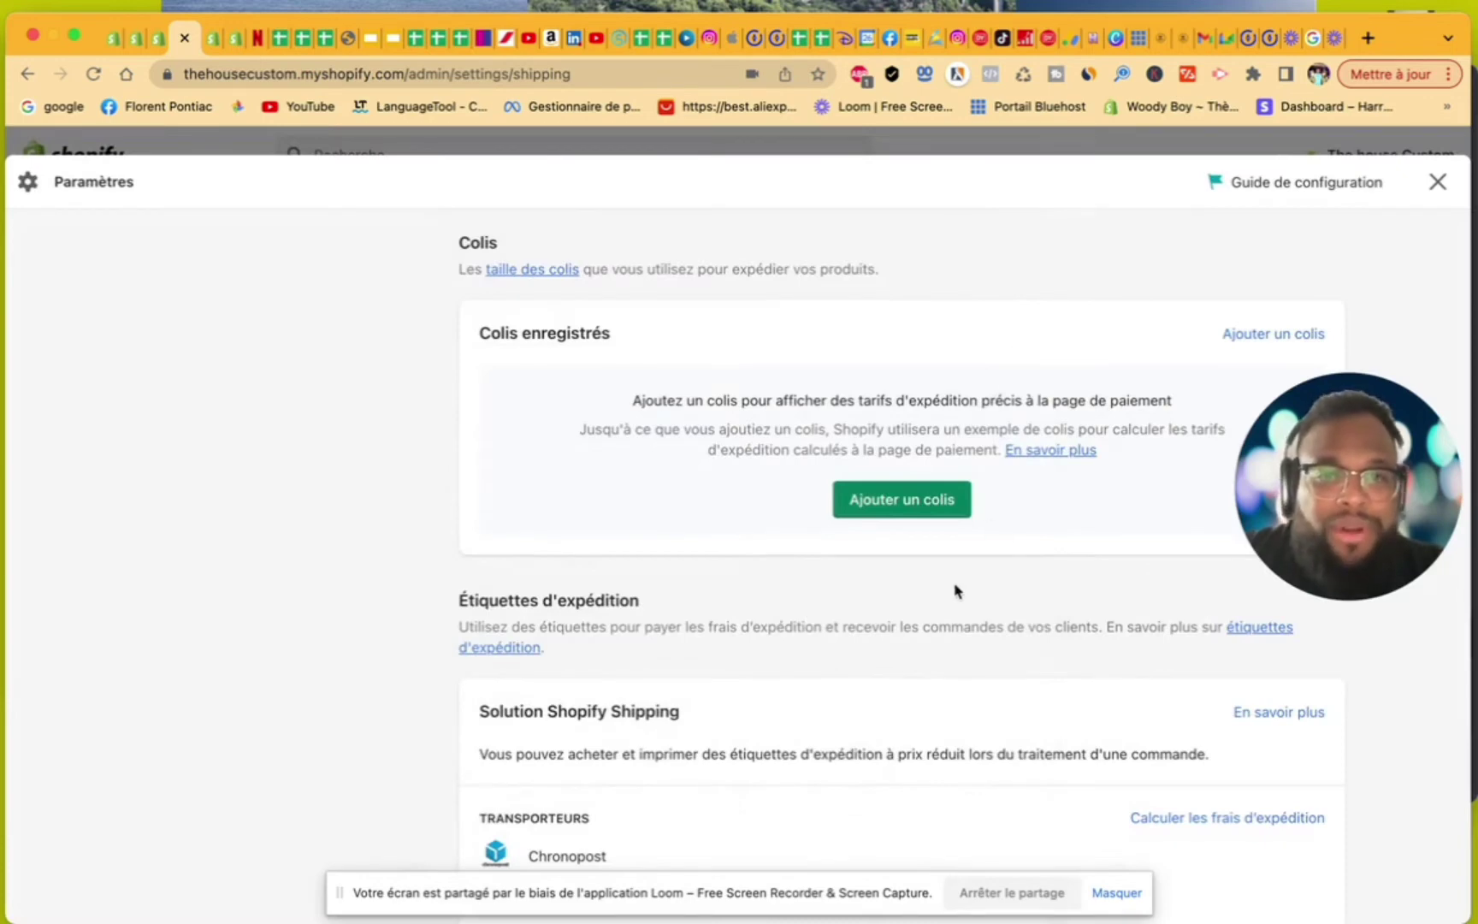
Step: Examine the Shopify Shipping carriers, the label formats and the packing slip template section
scroll(955, 590, "down", 3)
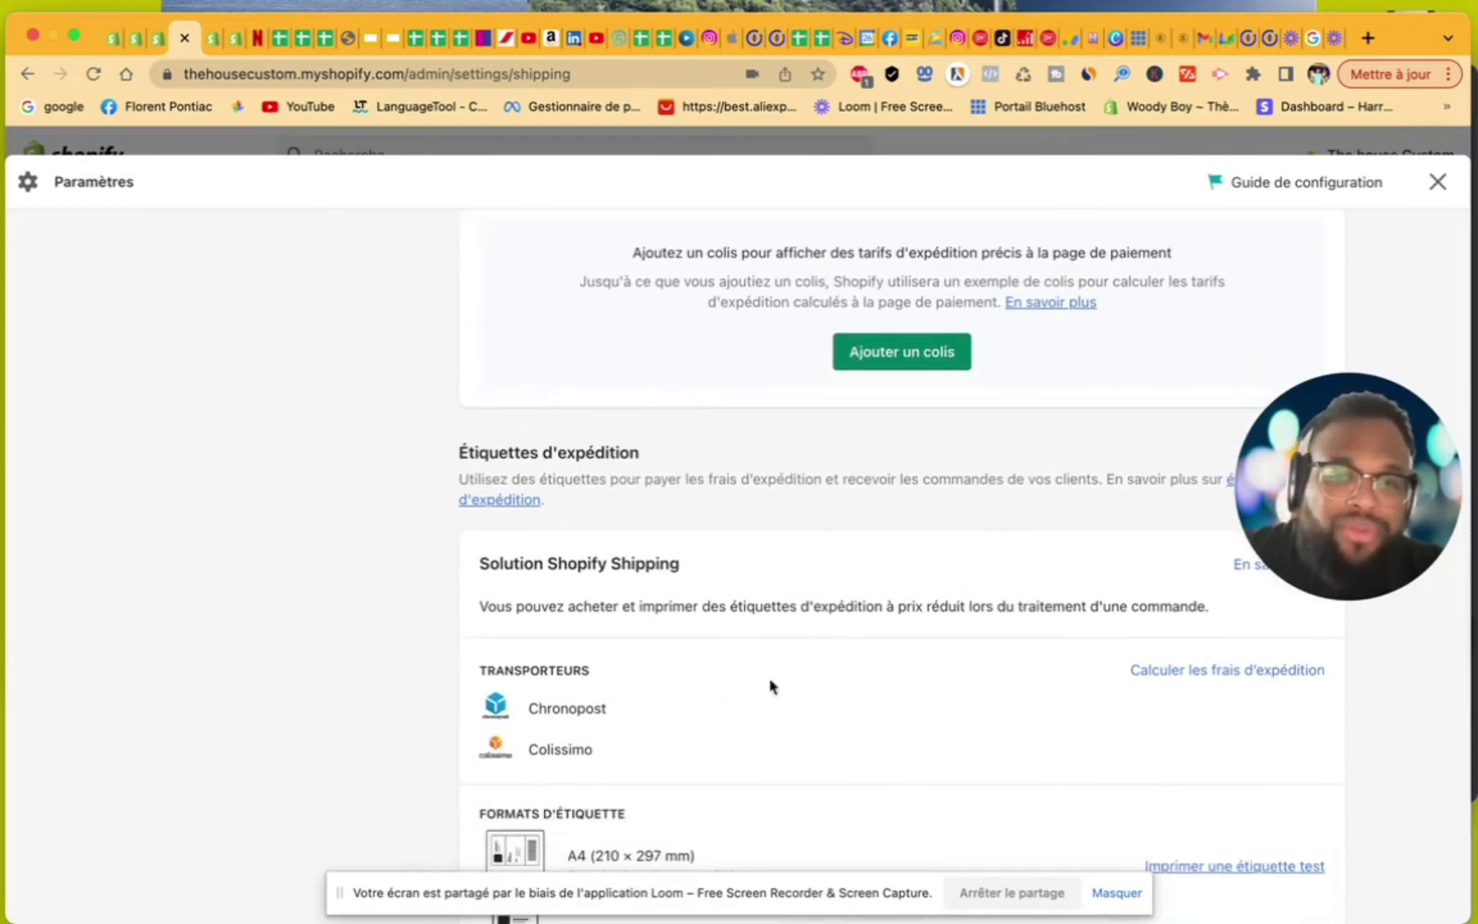
scroll(746, 693, "down", 5)
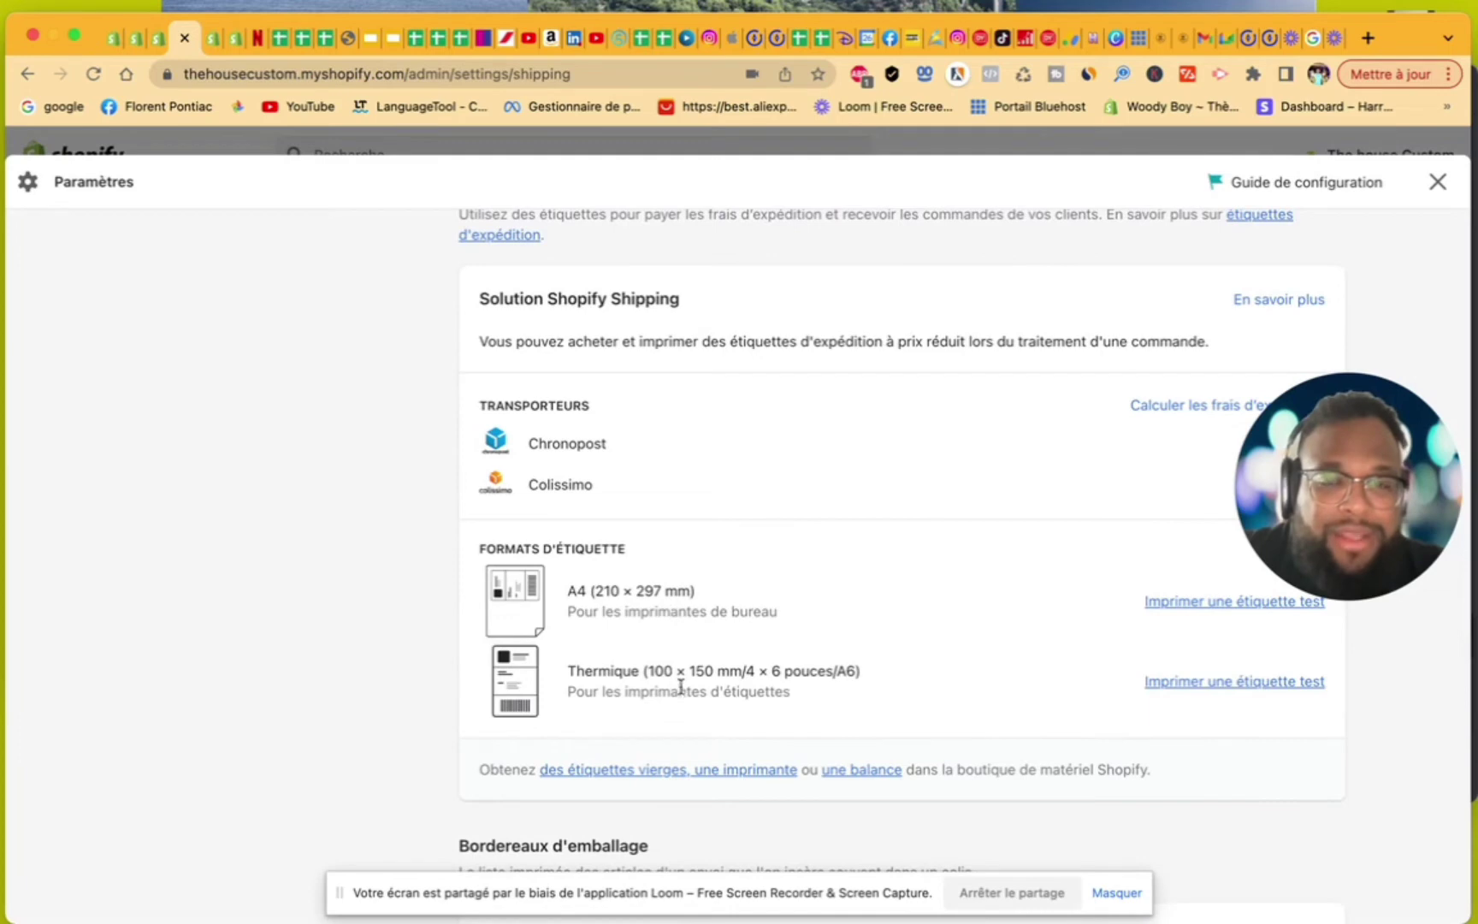
scroll(847, 646, "down", 5)
scroll(847, 643, "up", 5)
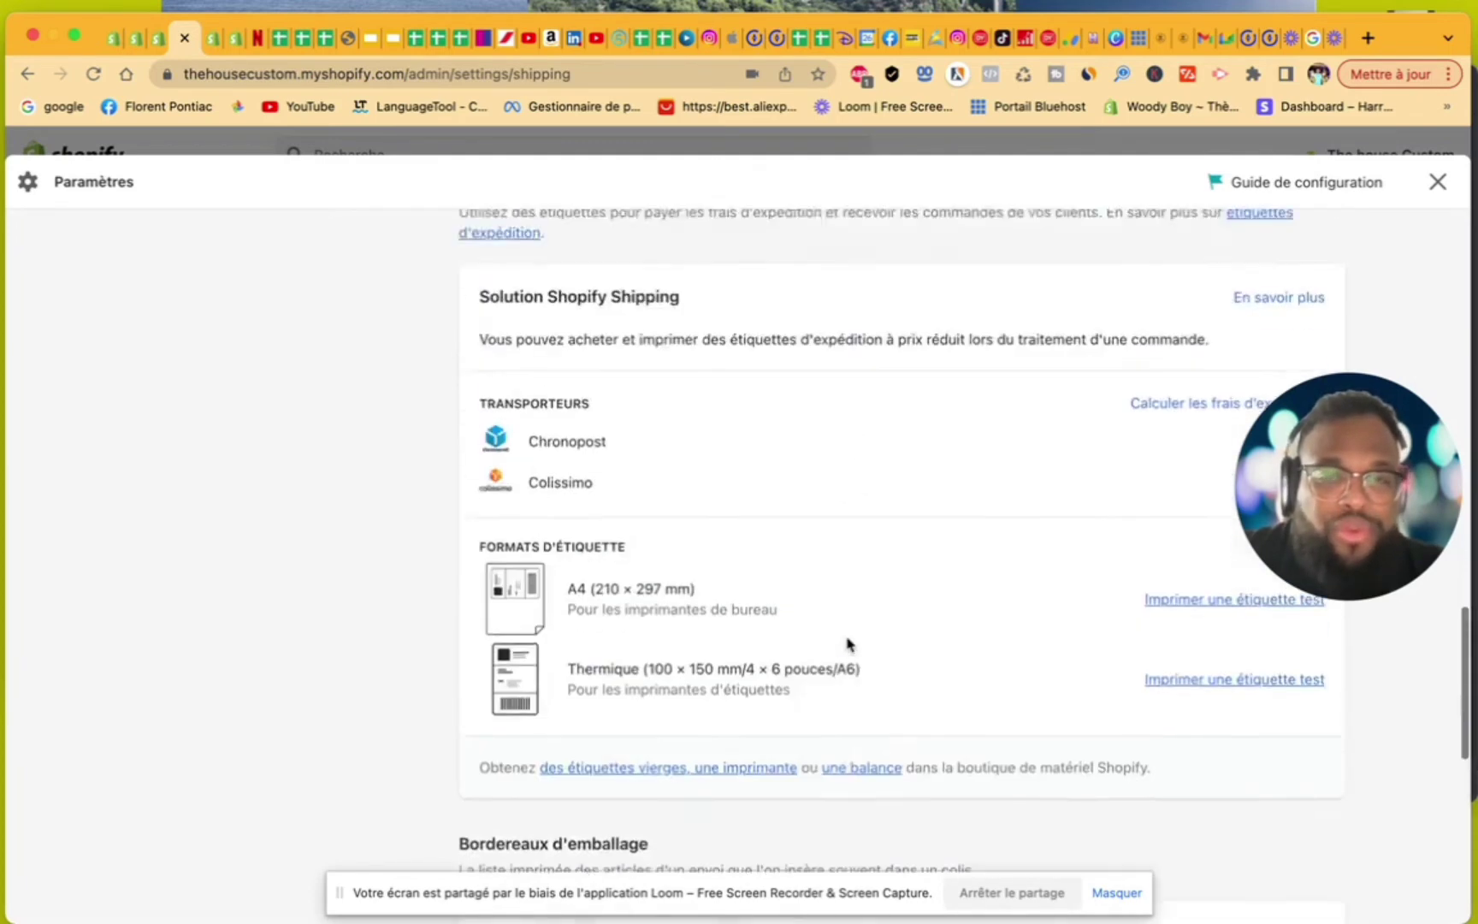
scroll(848, 643, "up", 5)
scroll(847, 643, "down", 2)
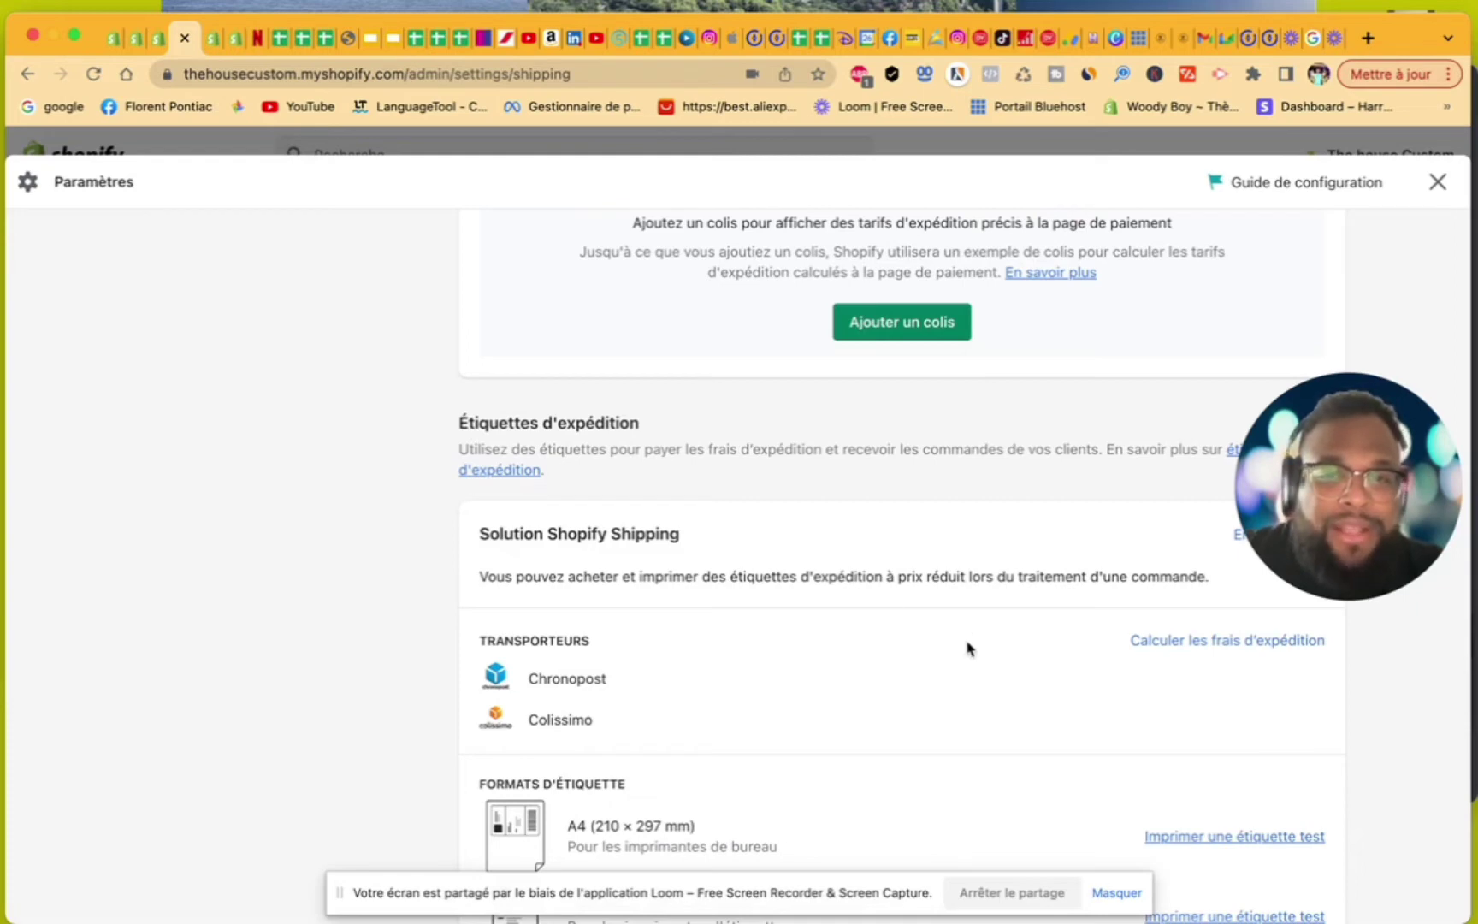
scroll(967, 646, "down", 2)
scroll(967, 647, "down", 3)
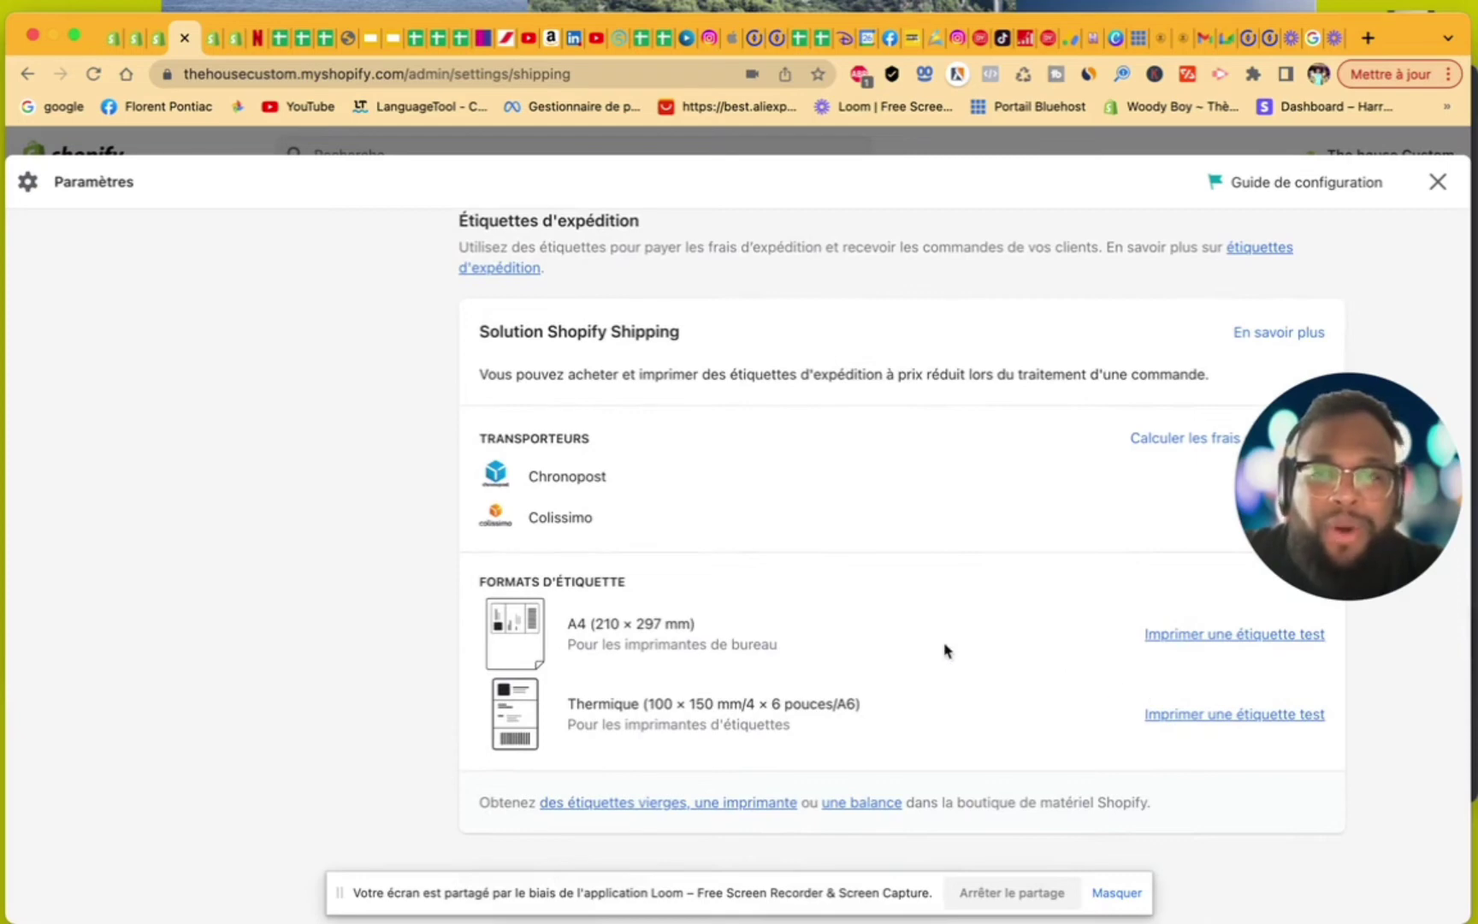
scroll(946, 646, "down", 6)
scroll(944, 644, "down", 3)
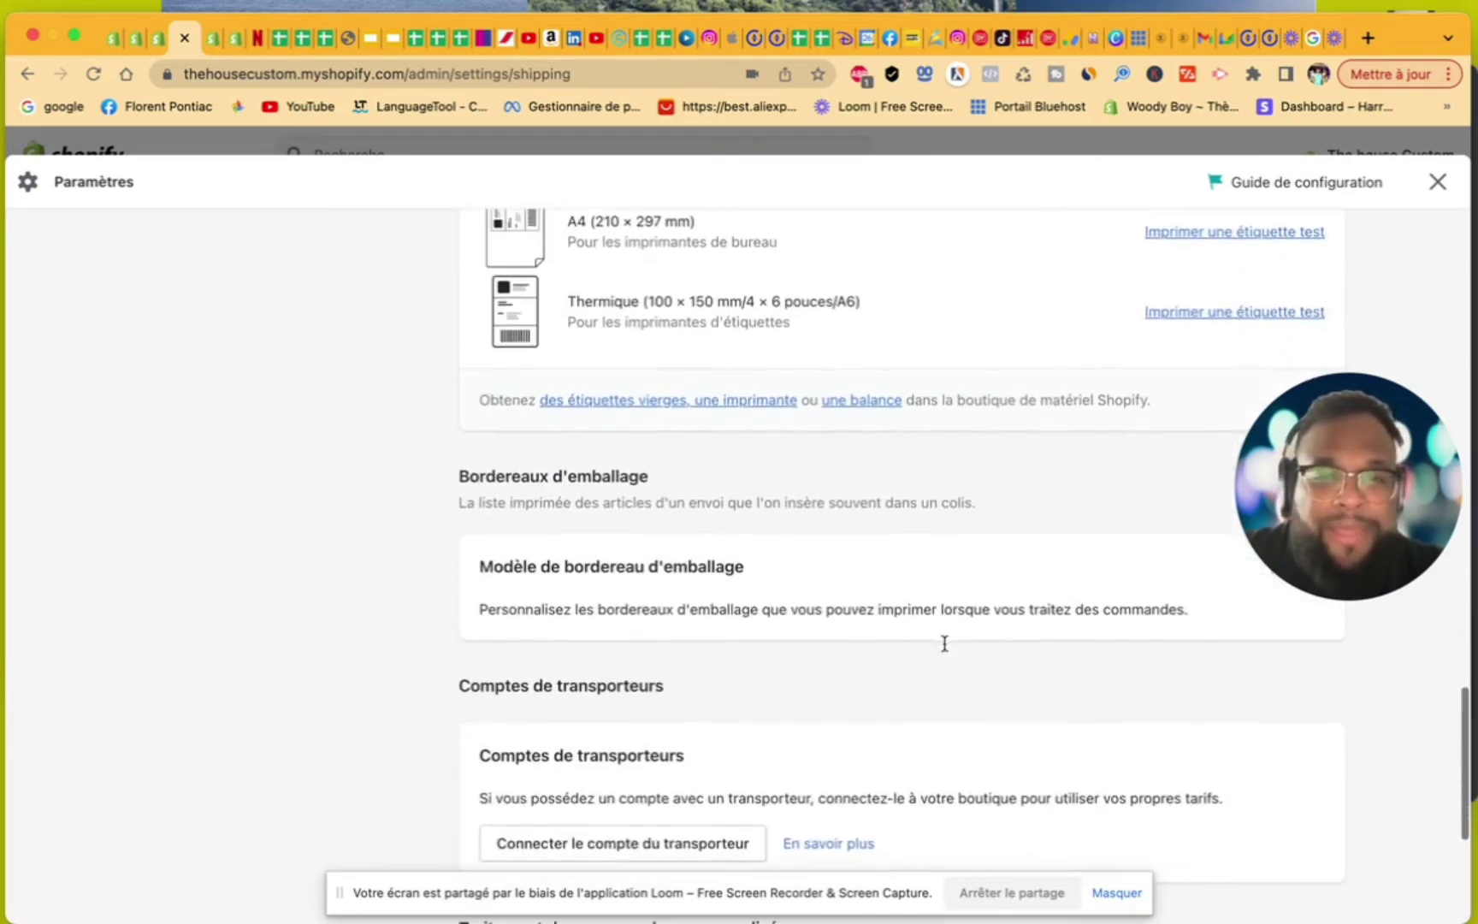
scroll(946, 645, "down", 1)
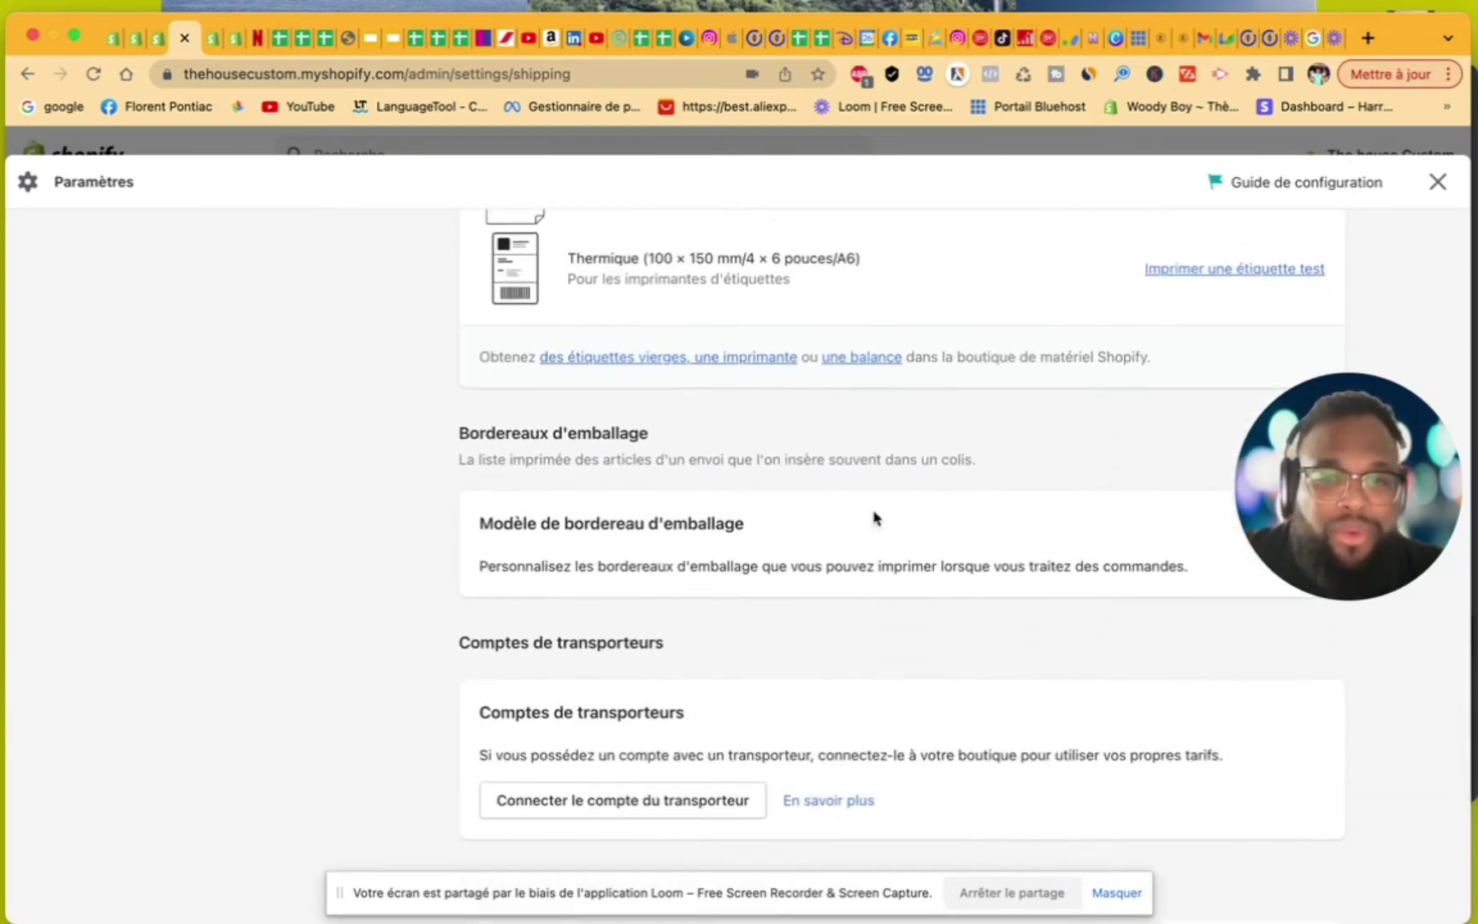
Step: Open the carrier account connection options, look at the FedEx and UPS entries, and close them without connecting an account
scroll(877, 519, "down", 3)
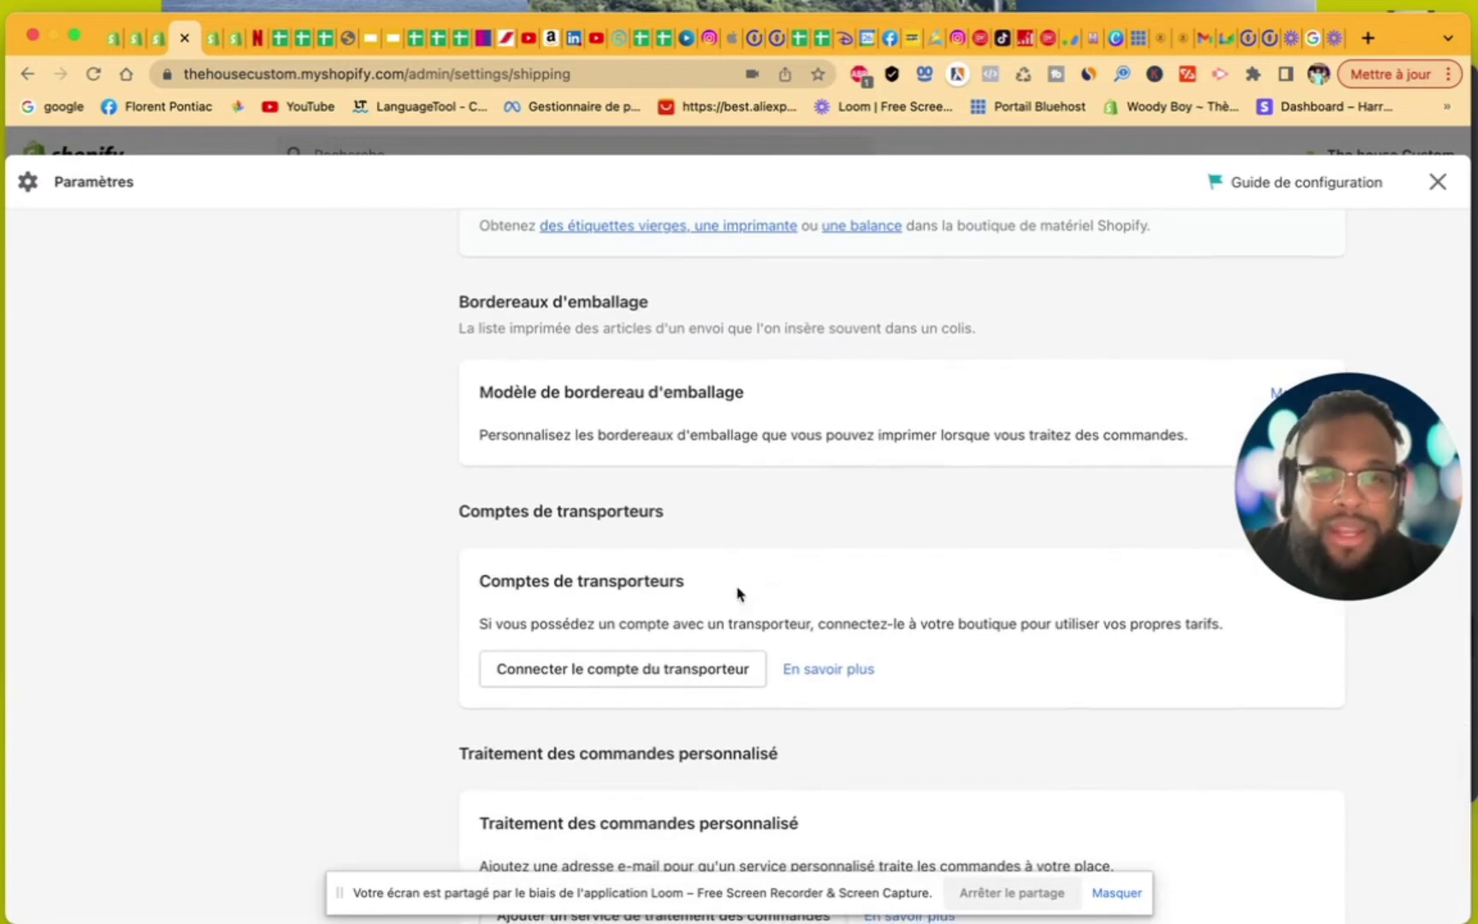
left_click(642, 677)
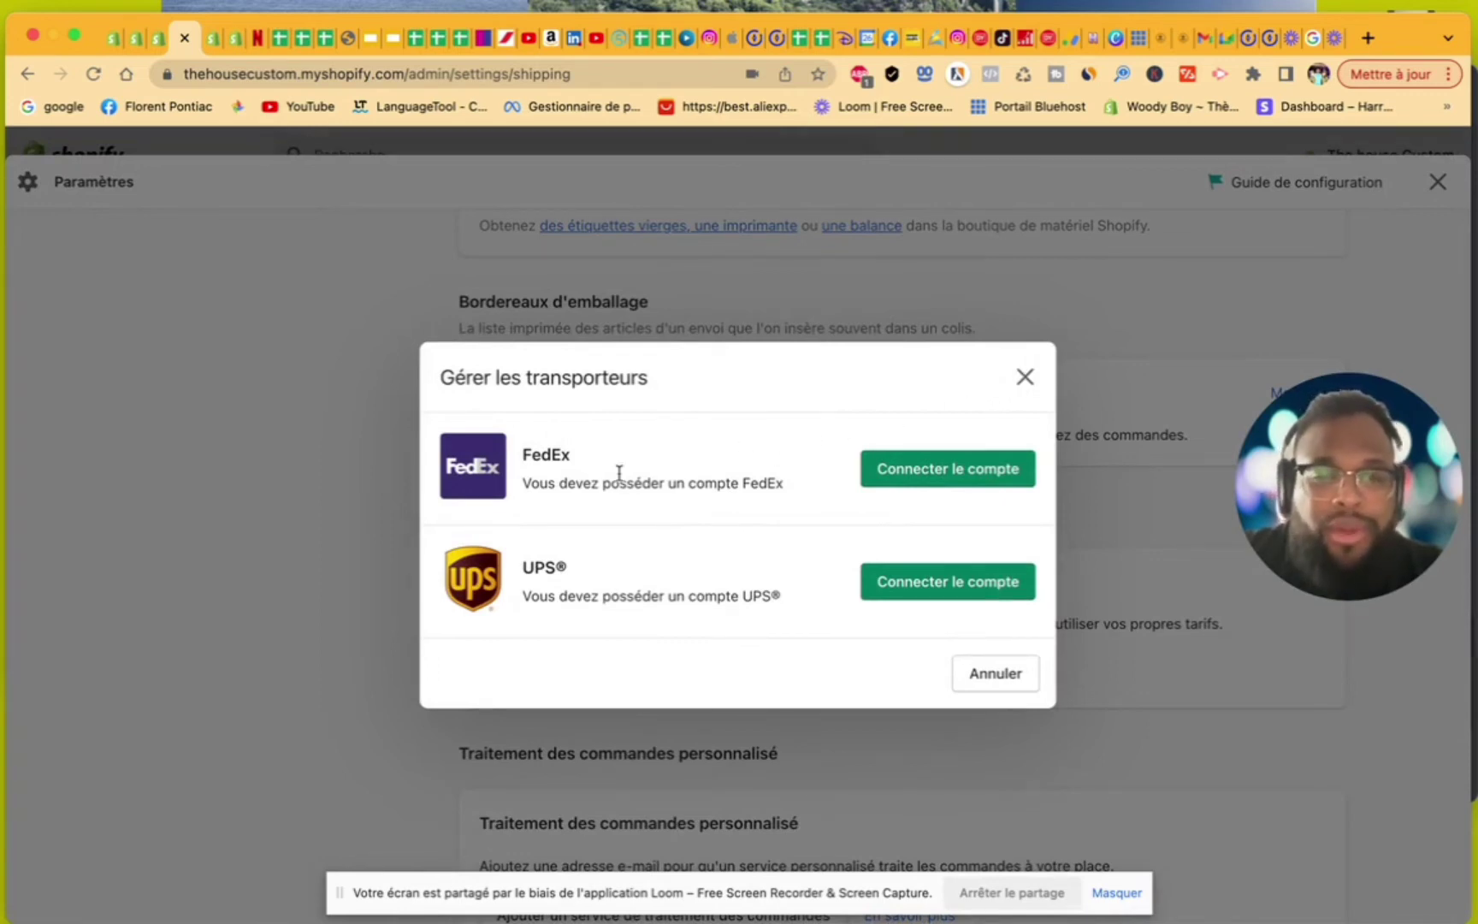
left_click_drag(619, 478, 509, 446)
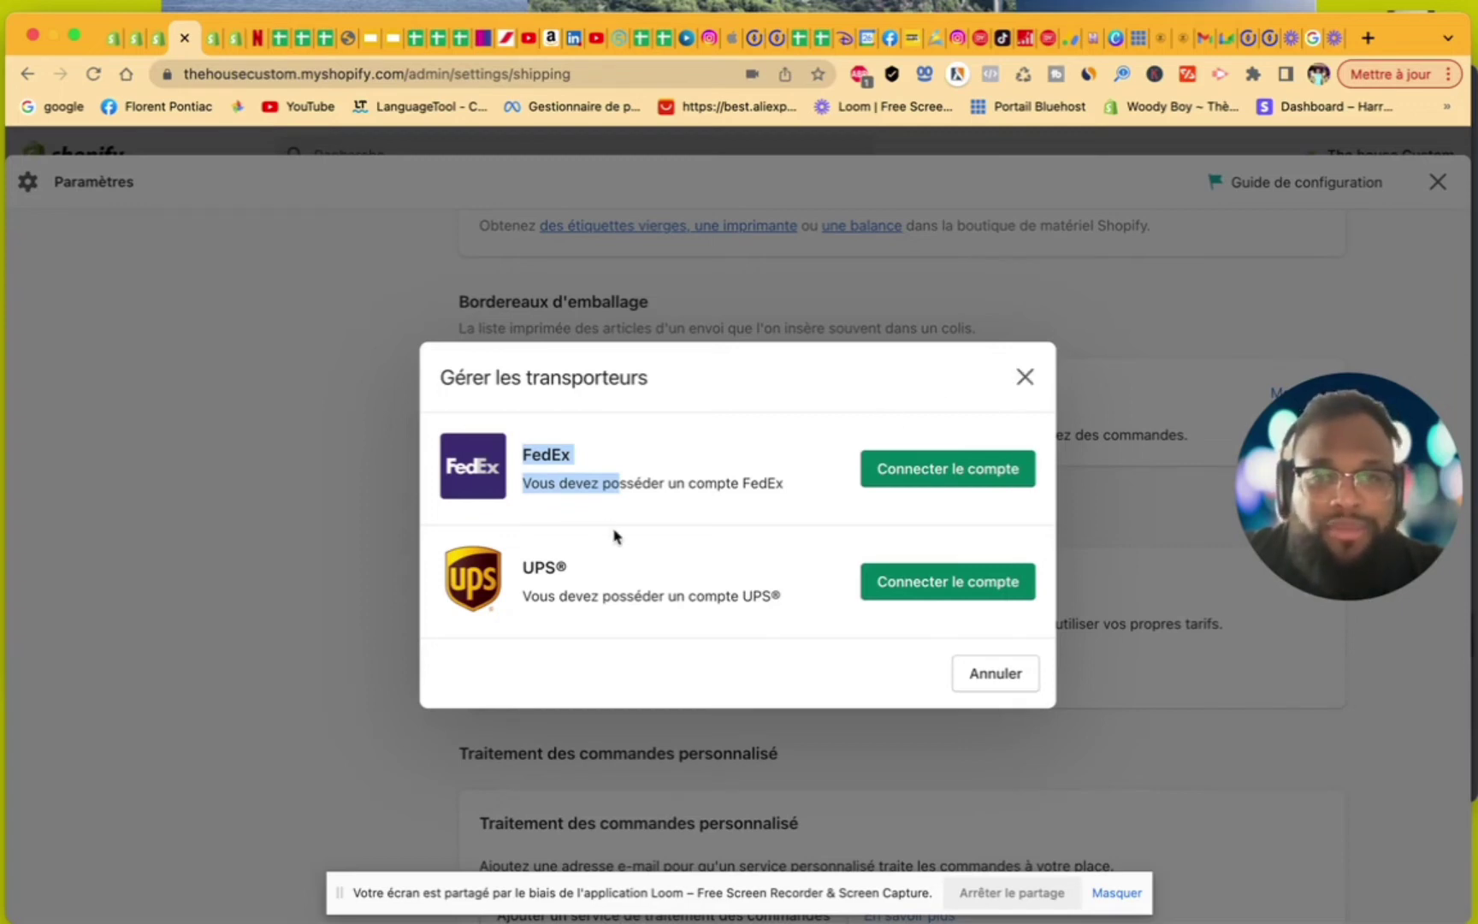
left_click_drag(630, 578, 516, 561)
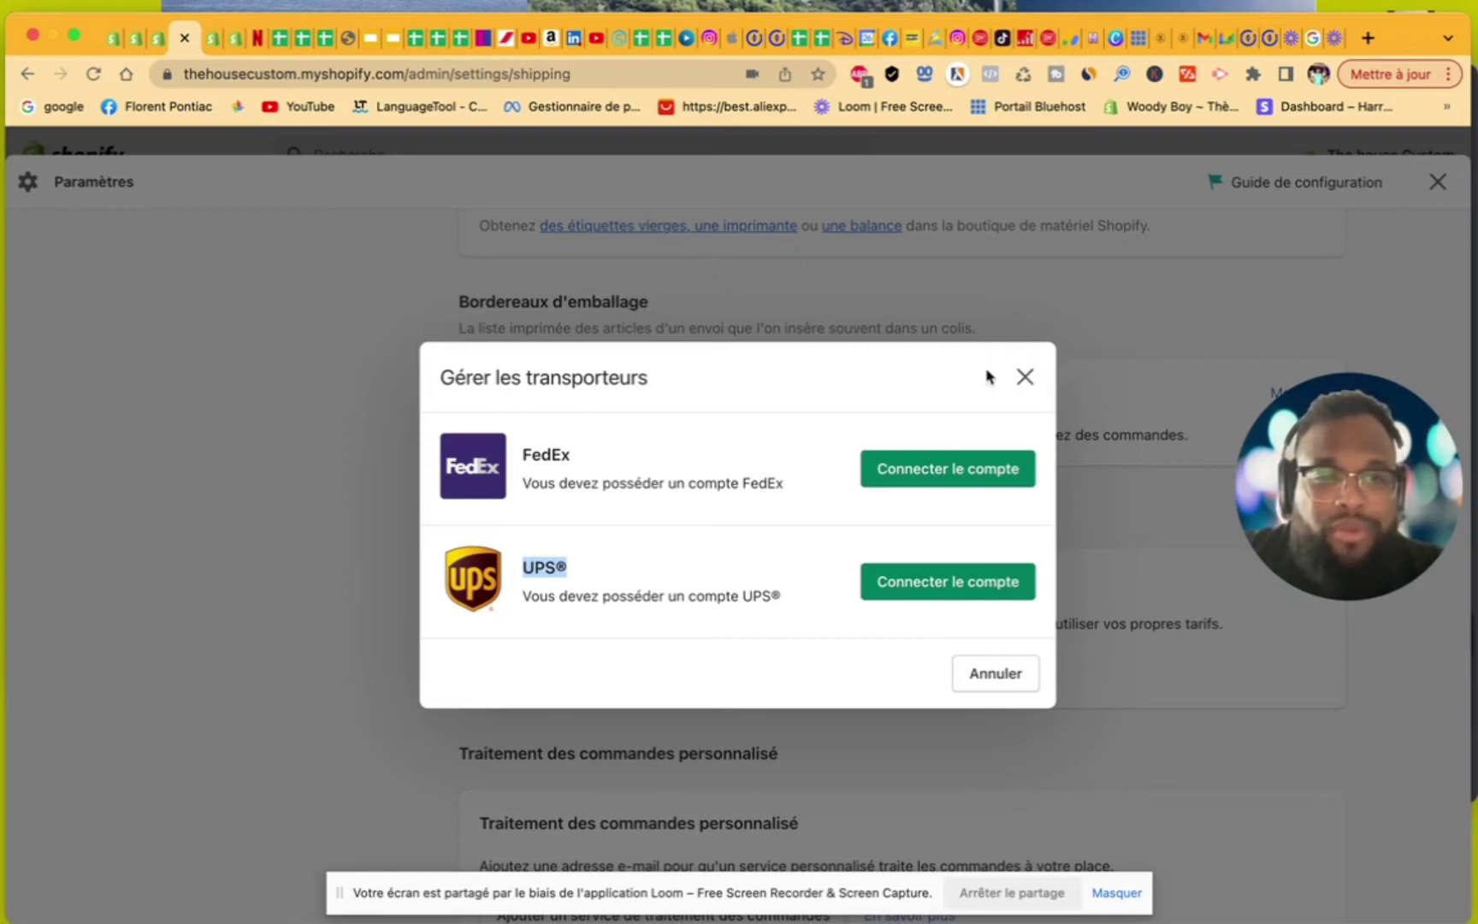
left_click(1017, 375)
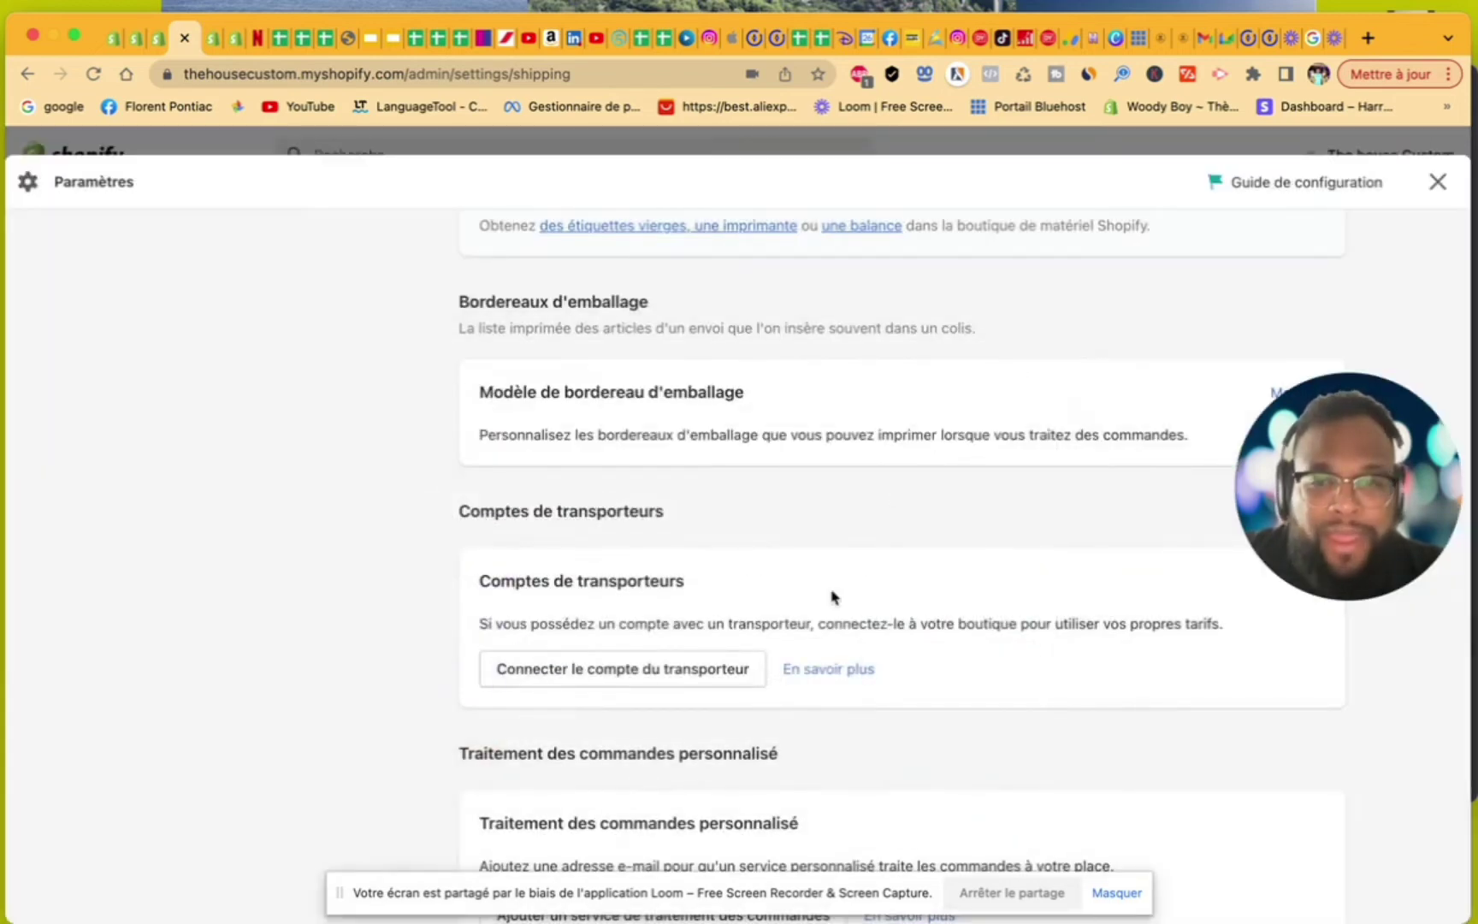
Step: Open the form for adding a custom order fulfillment service, view its fields, and close it without saving
scroll(832, 597, "down", 3)
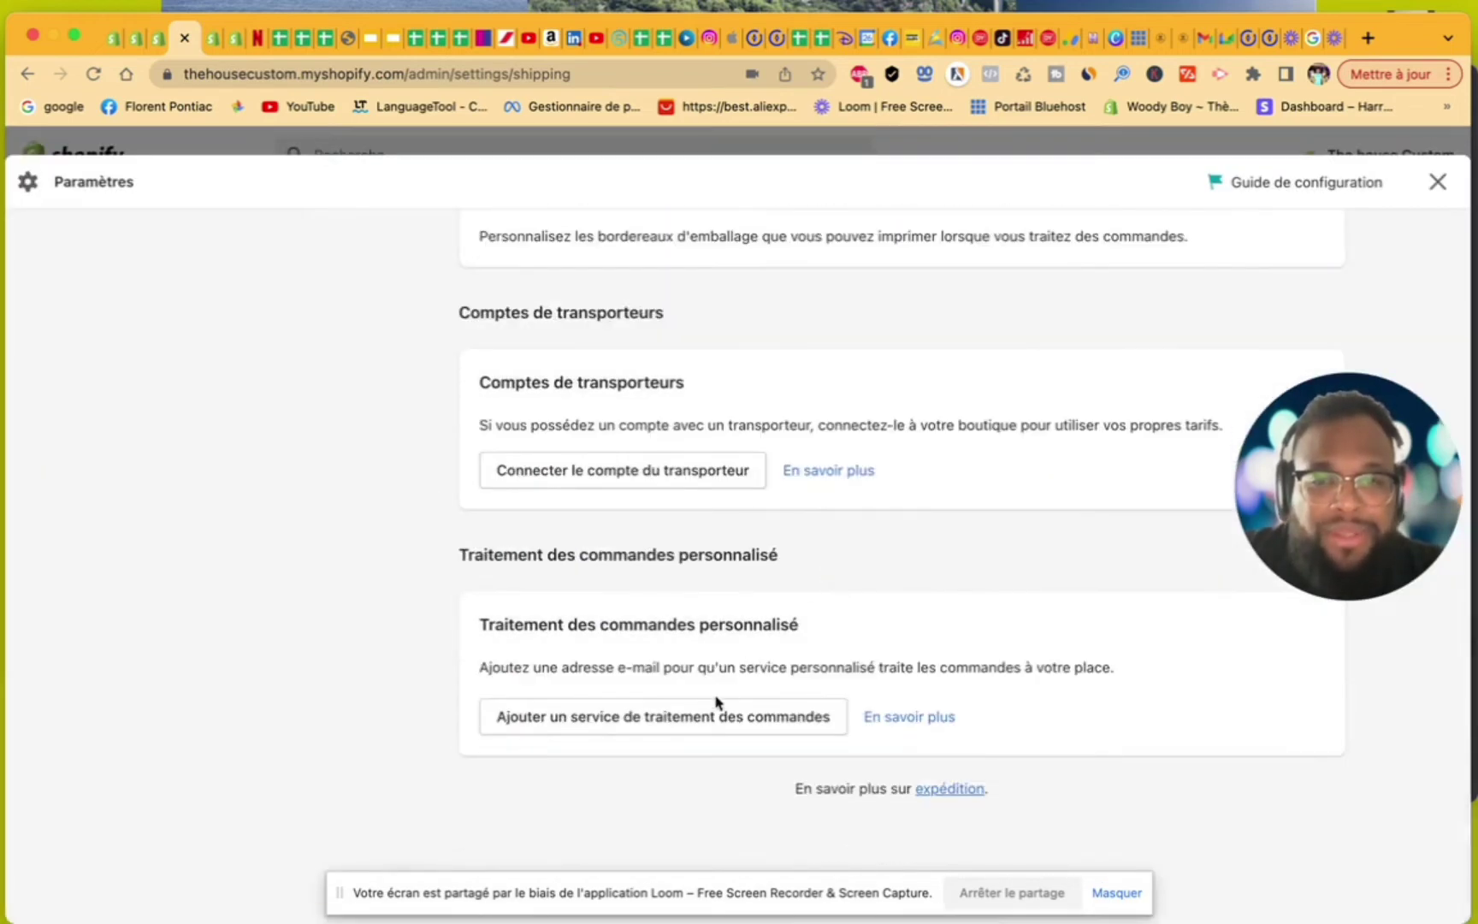
left_click(700, 729)
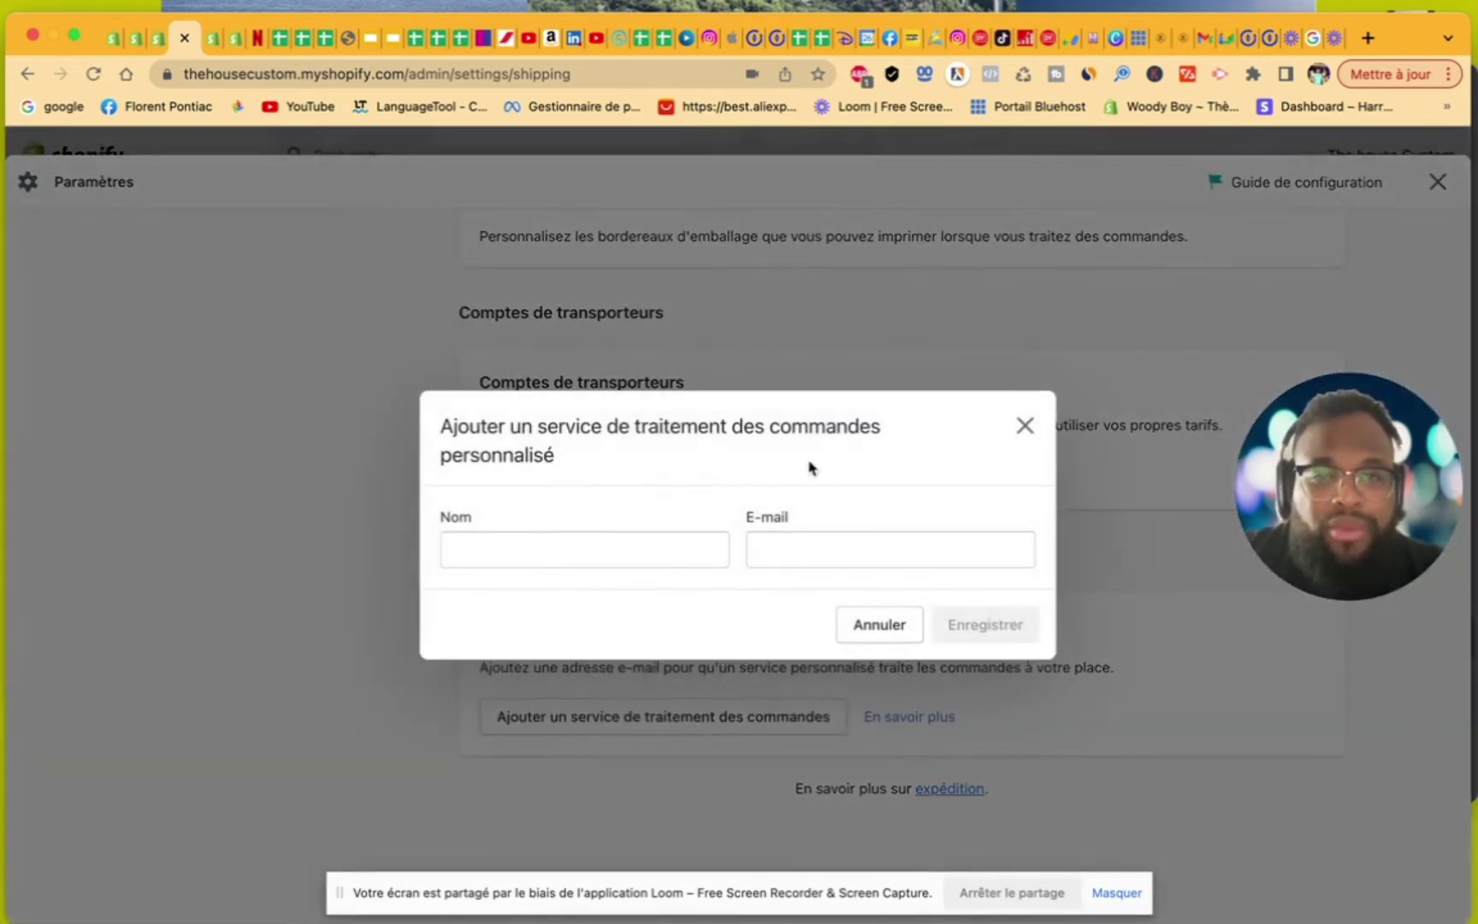
left_click(1024, 429)
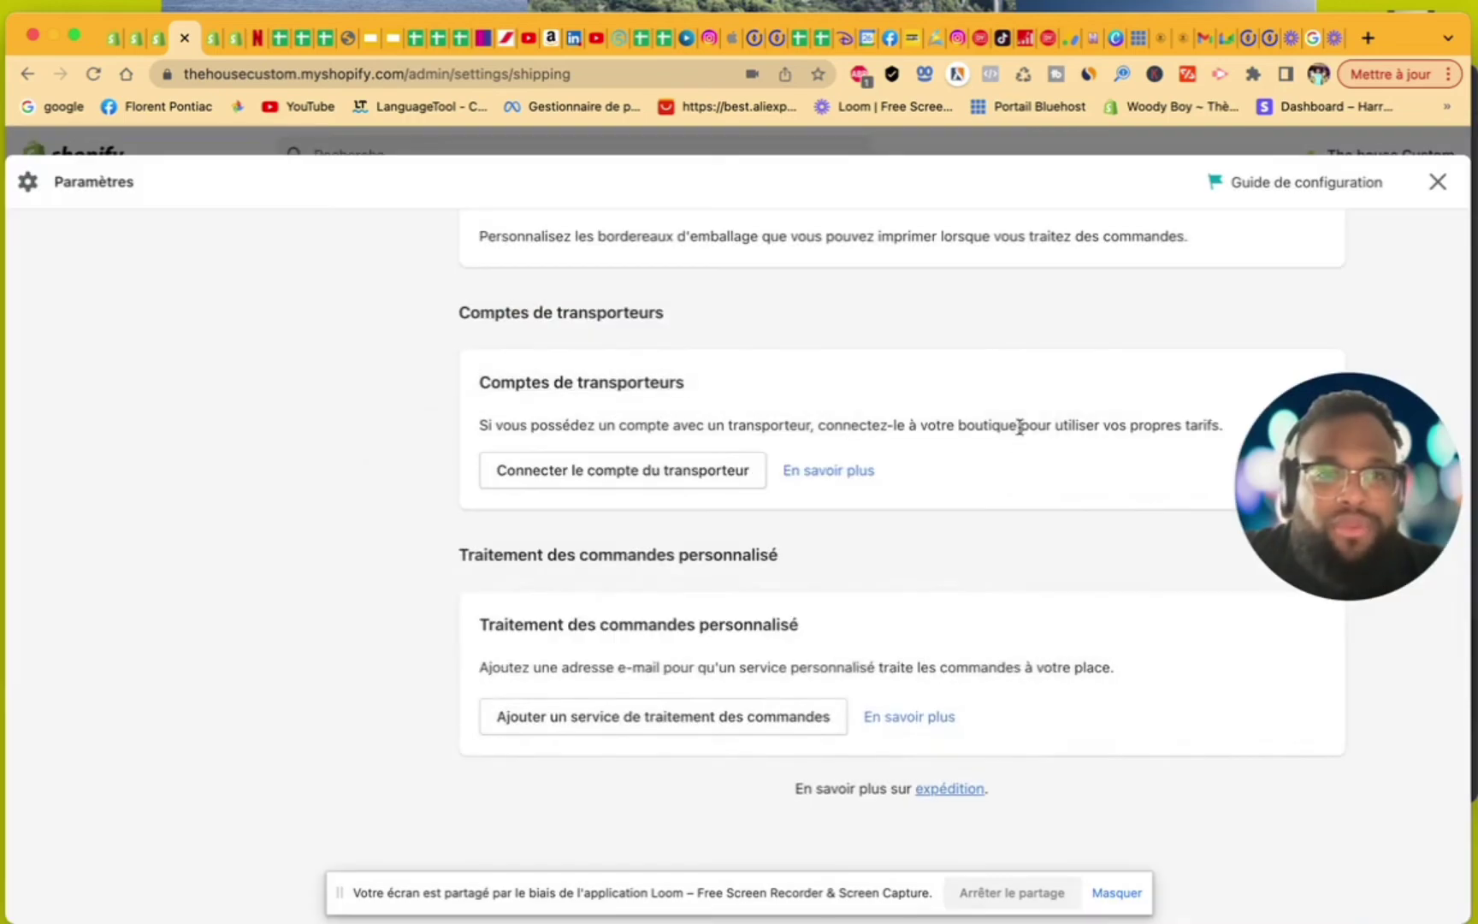
Step: Look back over the general shipping rates, custom rates and processing time sections of the shipping settings
scroll(1016, 529, "up", 5)
scroll(1016, 528, "up", 10)
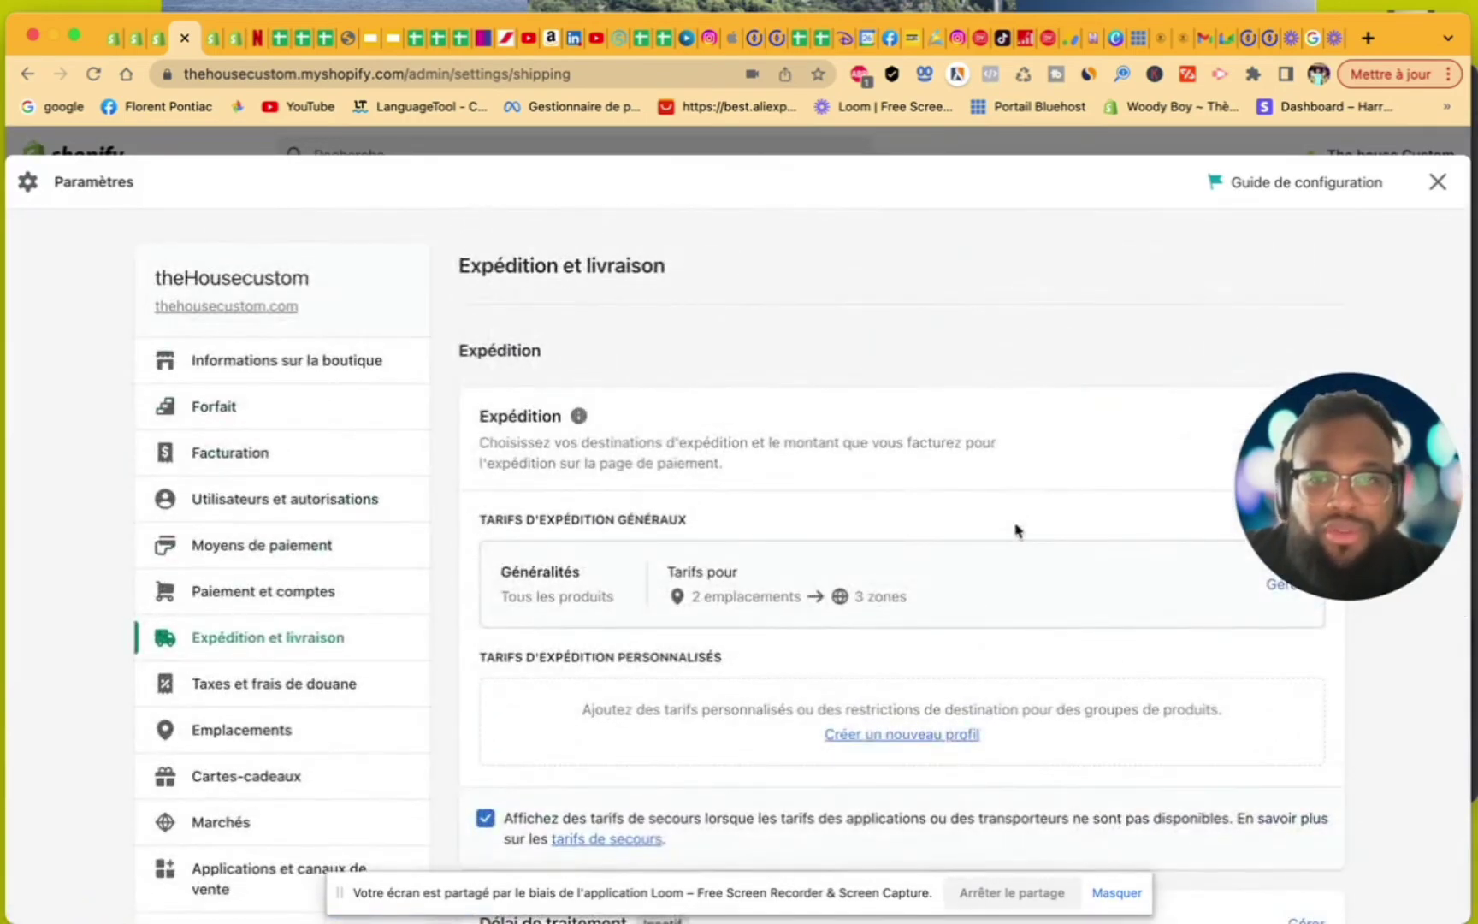
scroll(1016, 530, "down", 10)
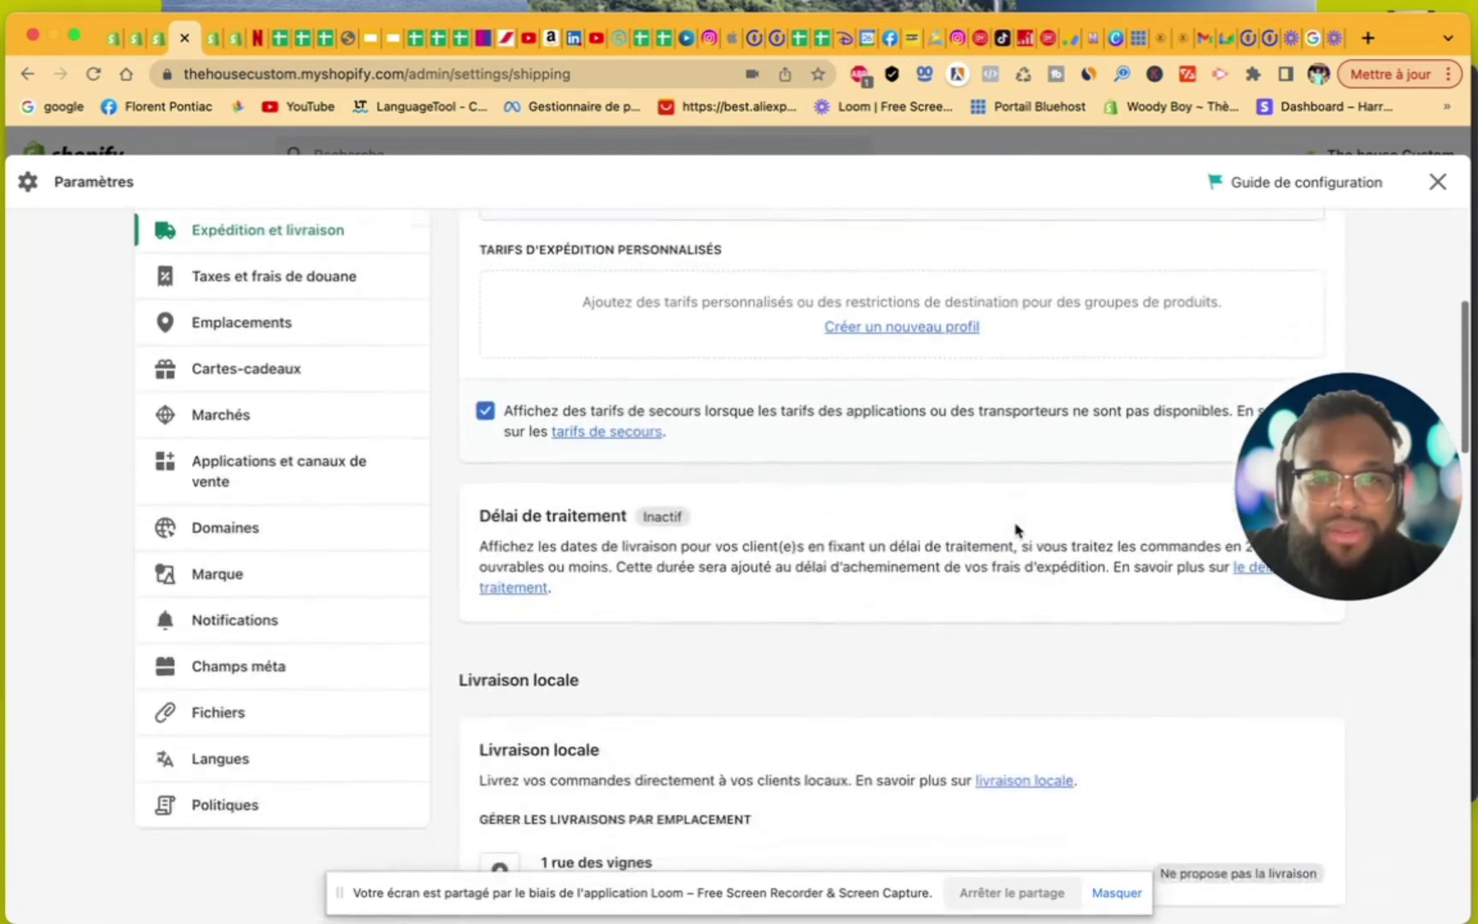
scroll(1016, 528, "up", 10)
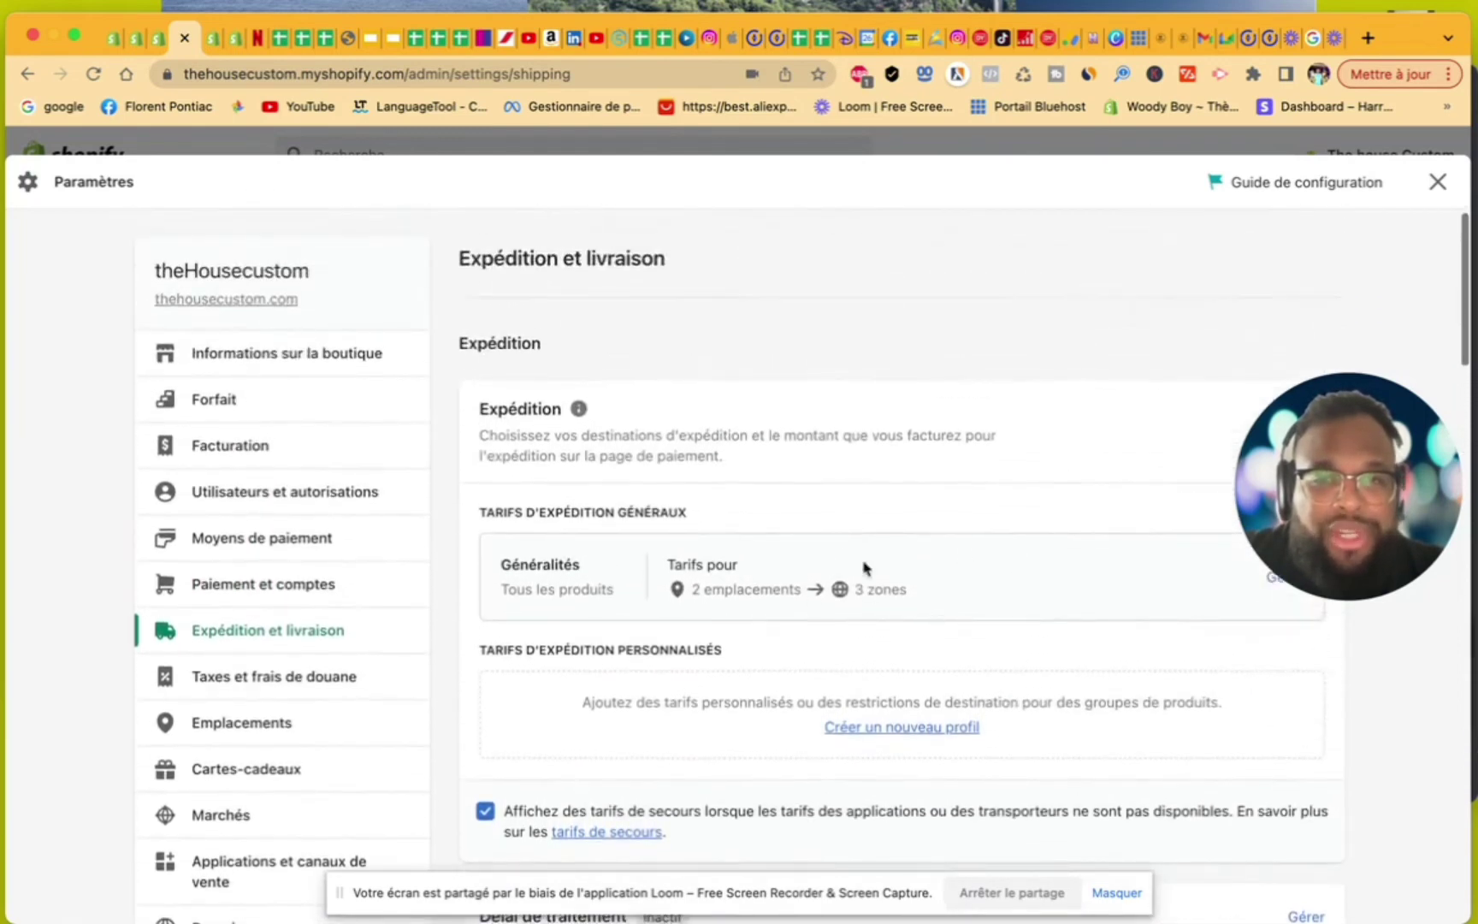
scroll(766, 545, "up", 1)
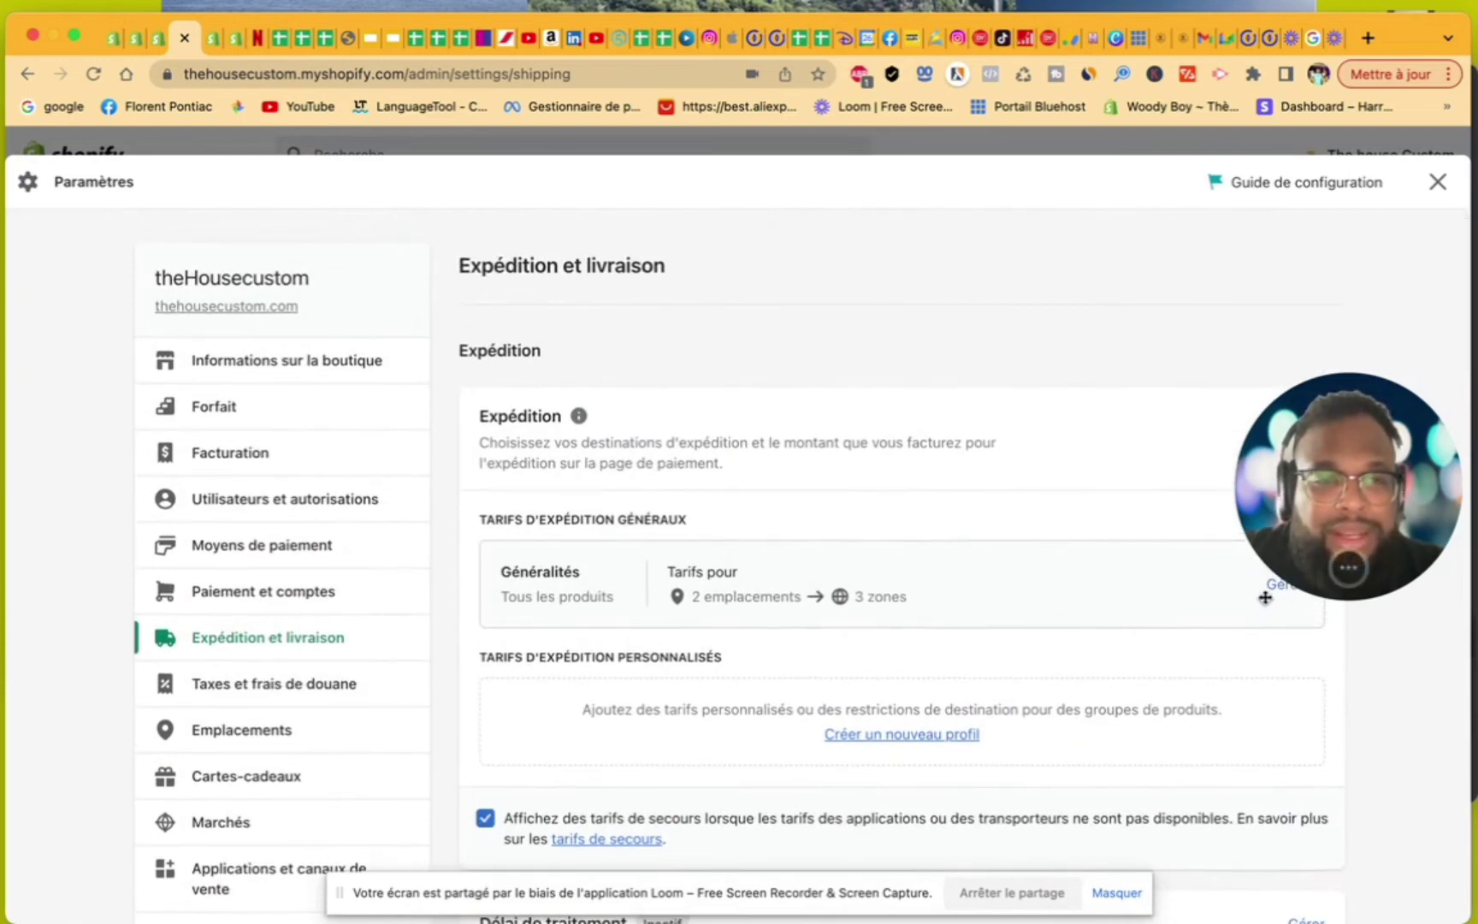
Step: Open the general shipping profile and review its products and the delivery rates for the France, European Union and rest-of-world zones
left_click_drag(1292, 459, 1292, 290)
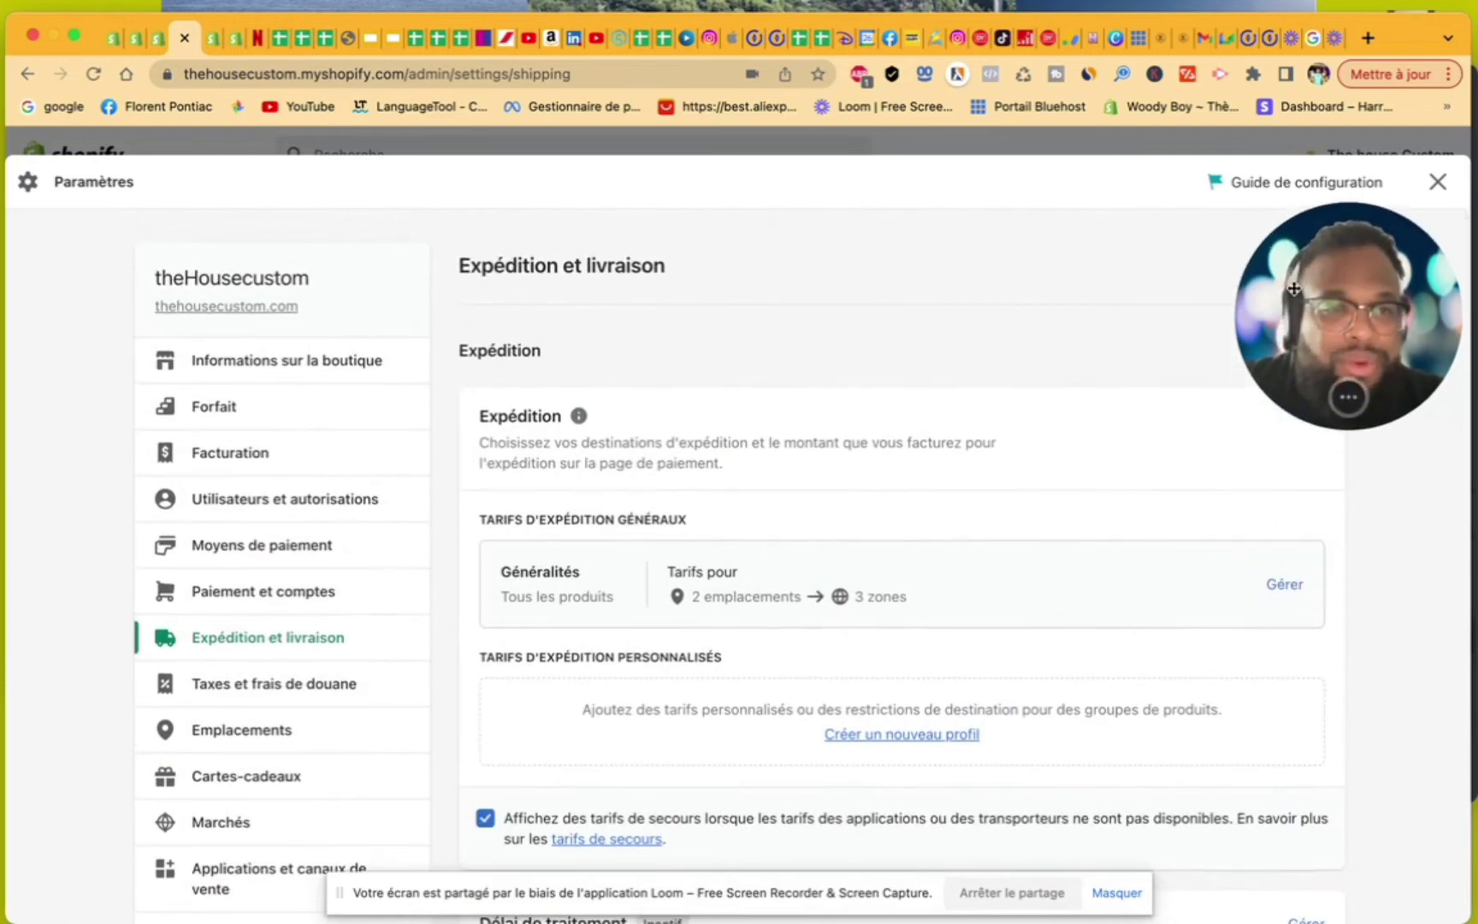
left_click(1282, 584)
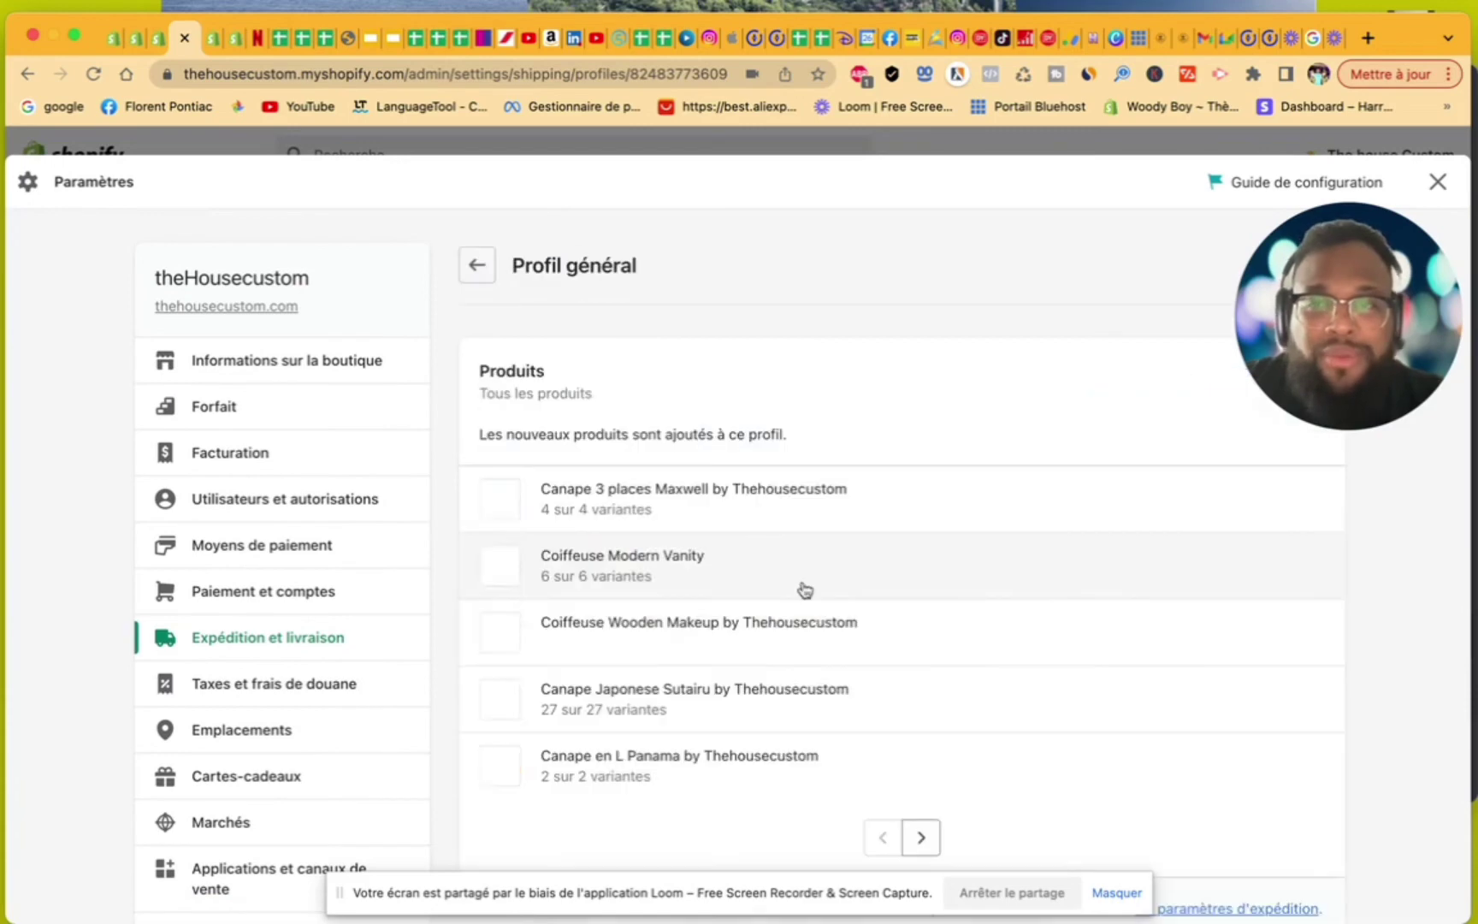
scroll(812, 716, "down", 15)
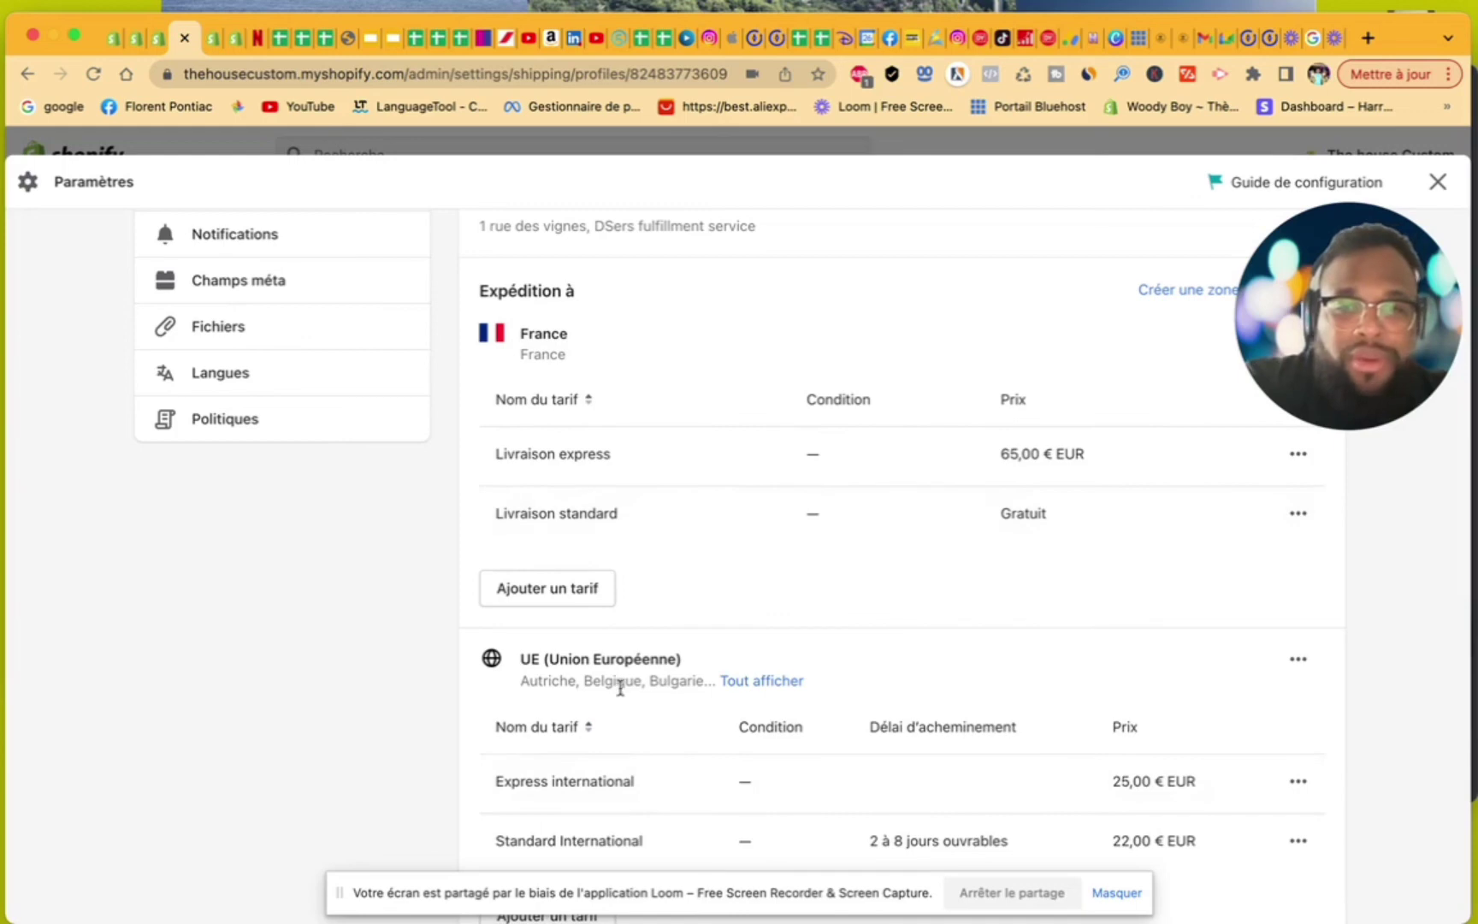
scroll(617, 684, "down", 5)
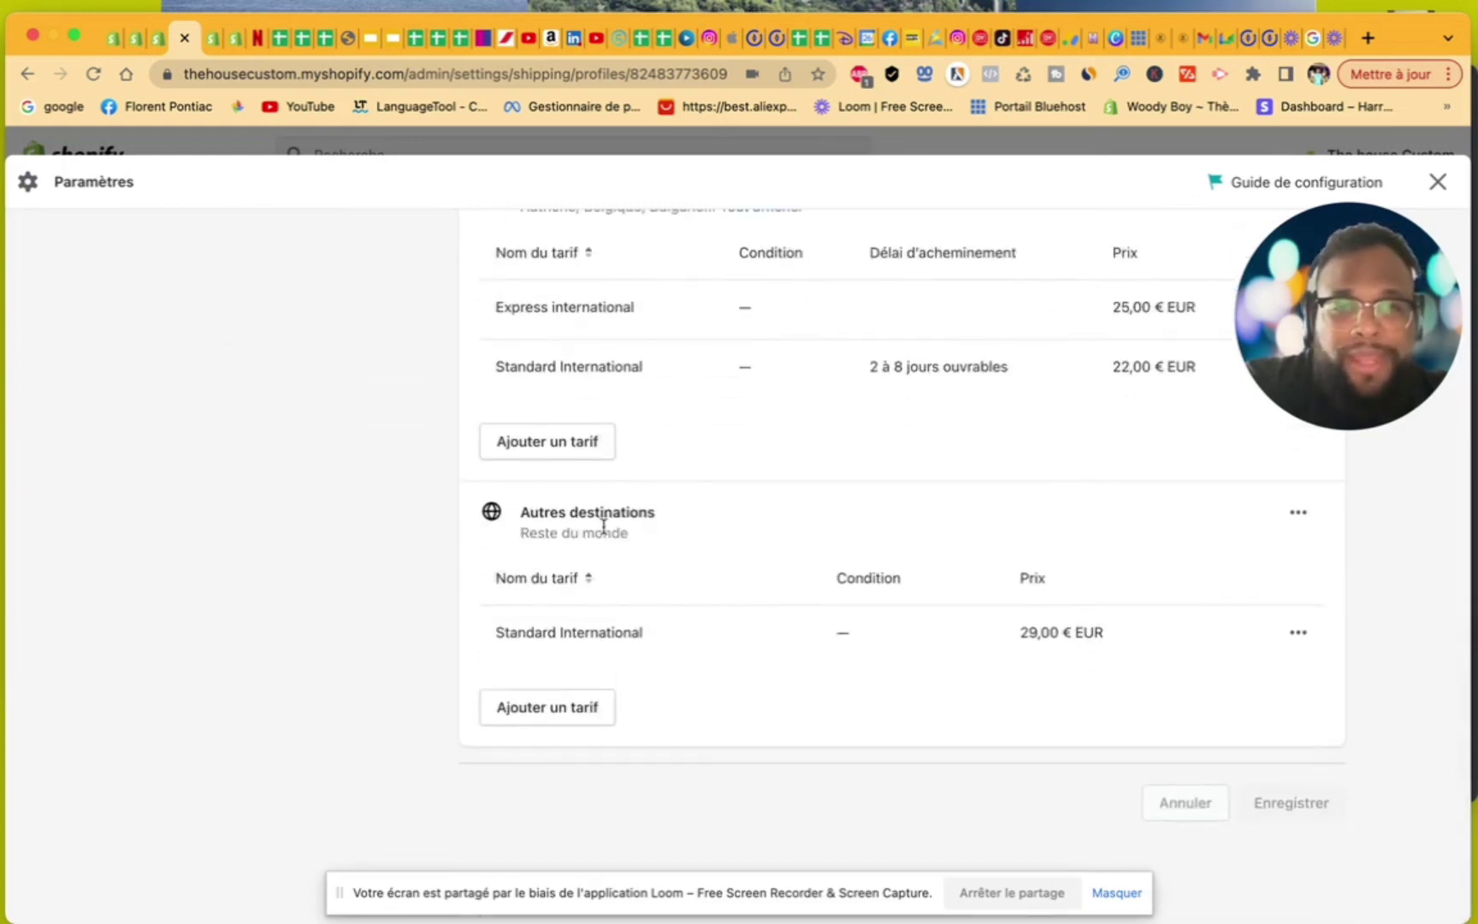
scroll(603, 526, "up", 10)
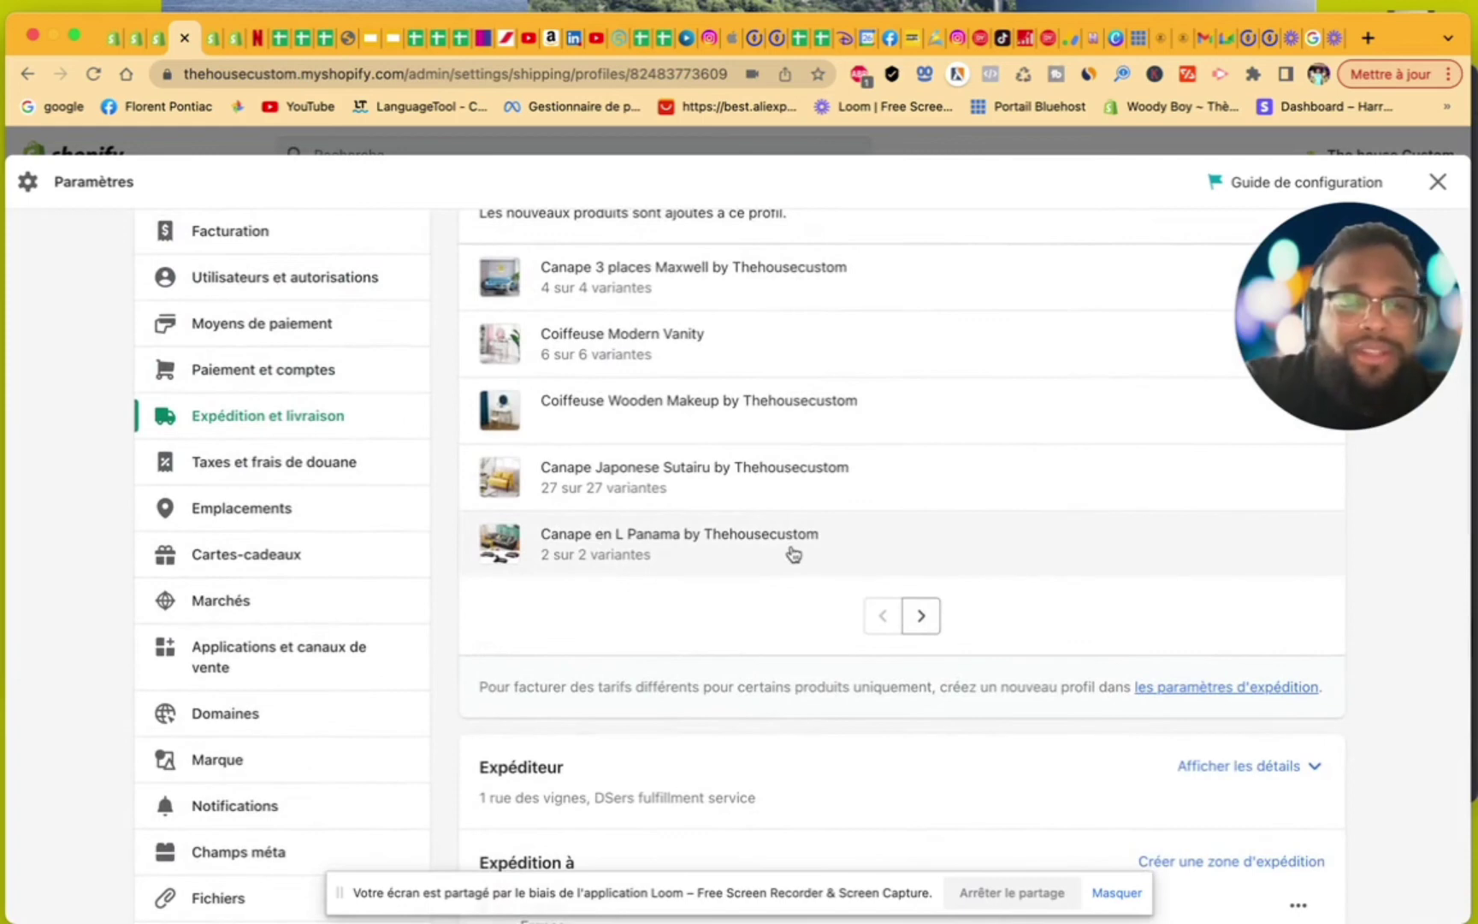
left_click_drag(1331, 272, 1096, 371)
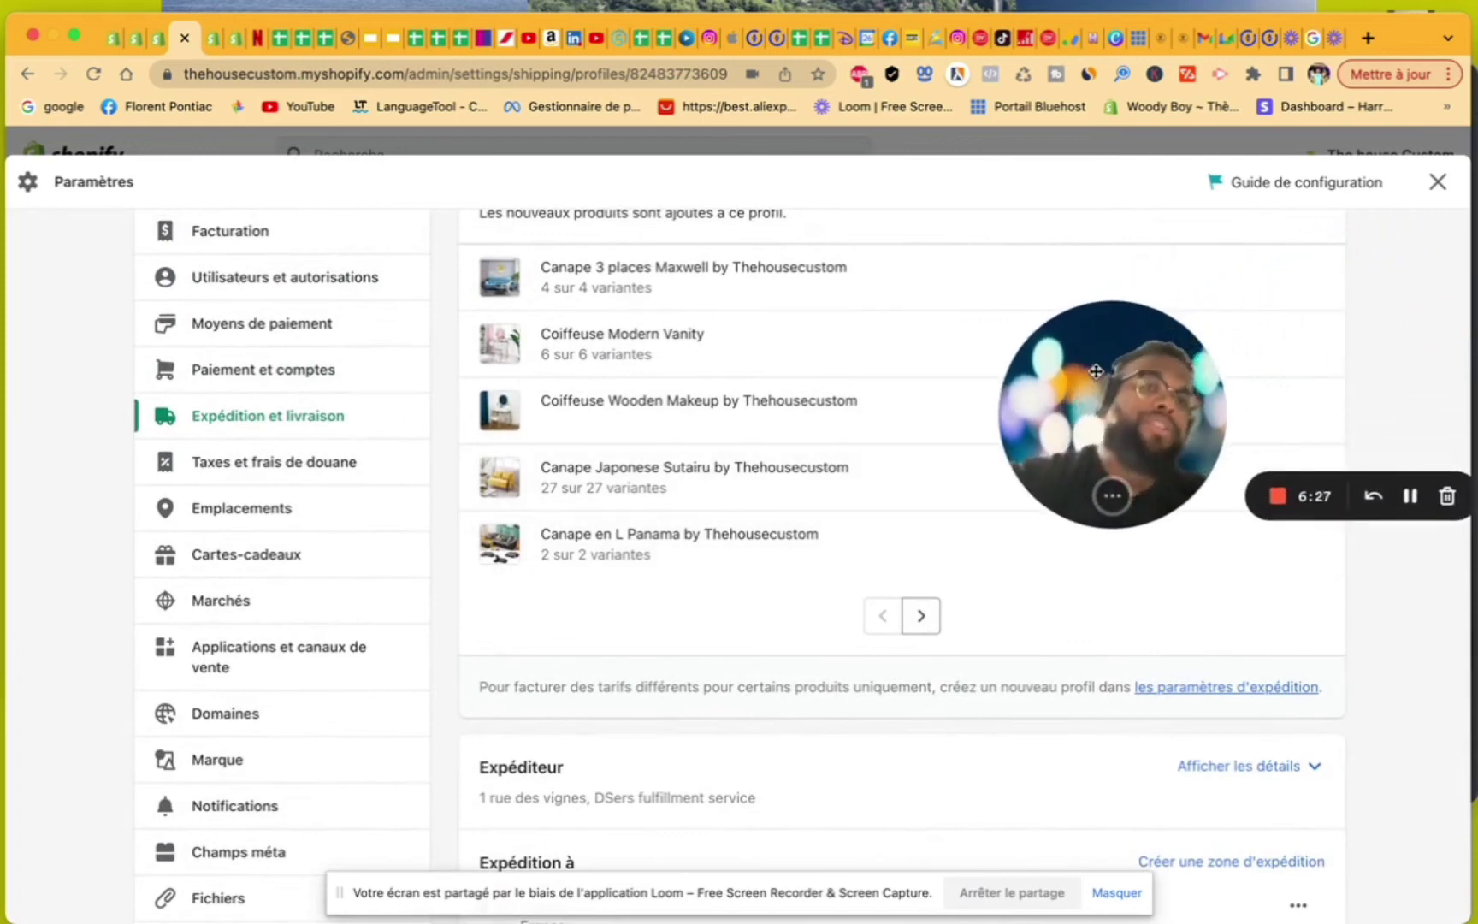